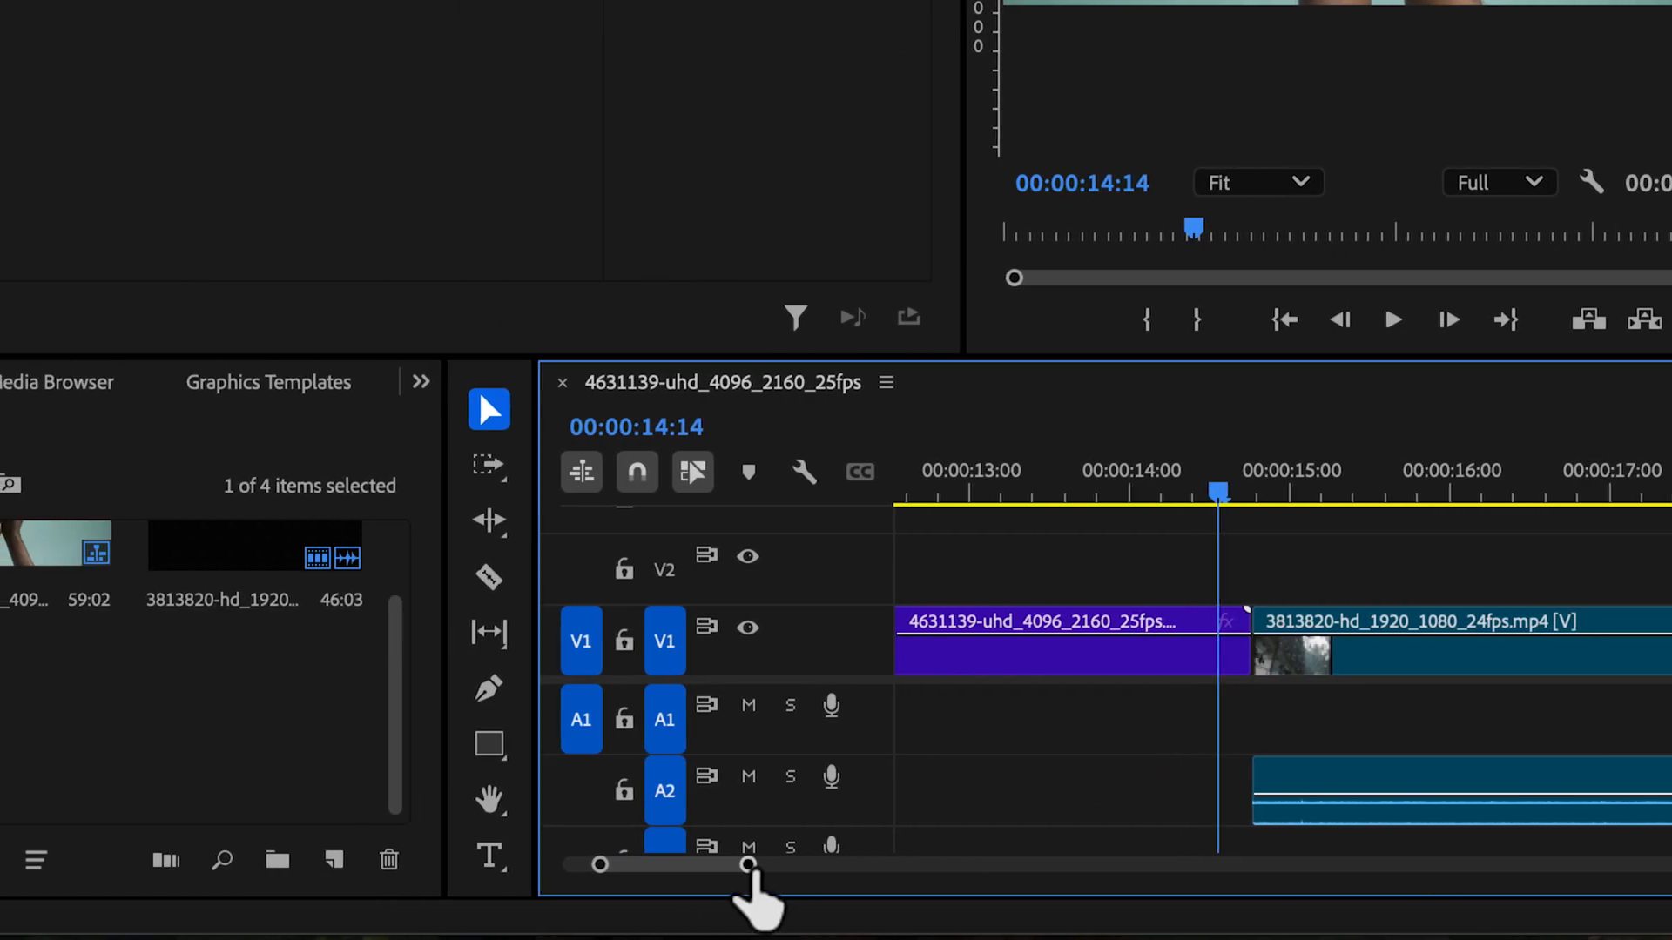
Split the coconut clip on V1 at 00:00:14:16 and the 3813820 rain clip at about 00:00:14:22
{"action": "left_click_drag", "start_coordinate": [505, 865], "coordinate": [426, 865]}
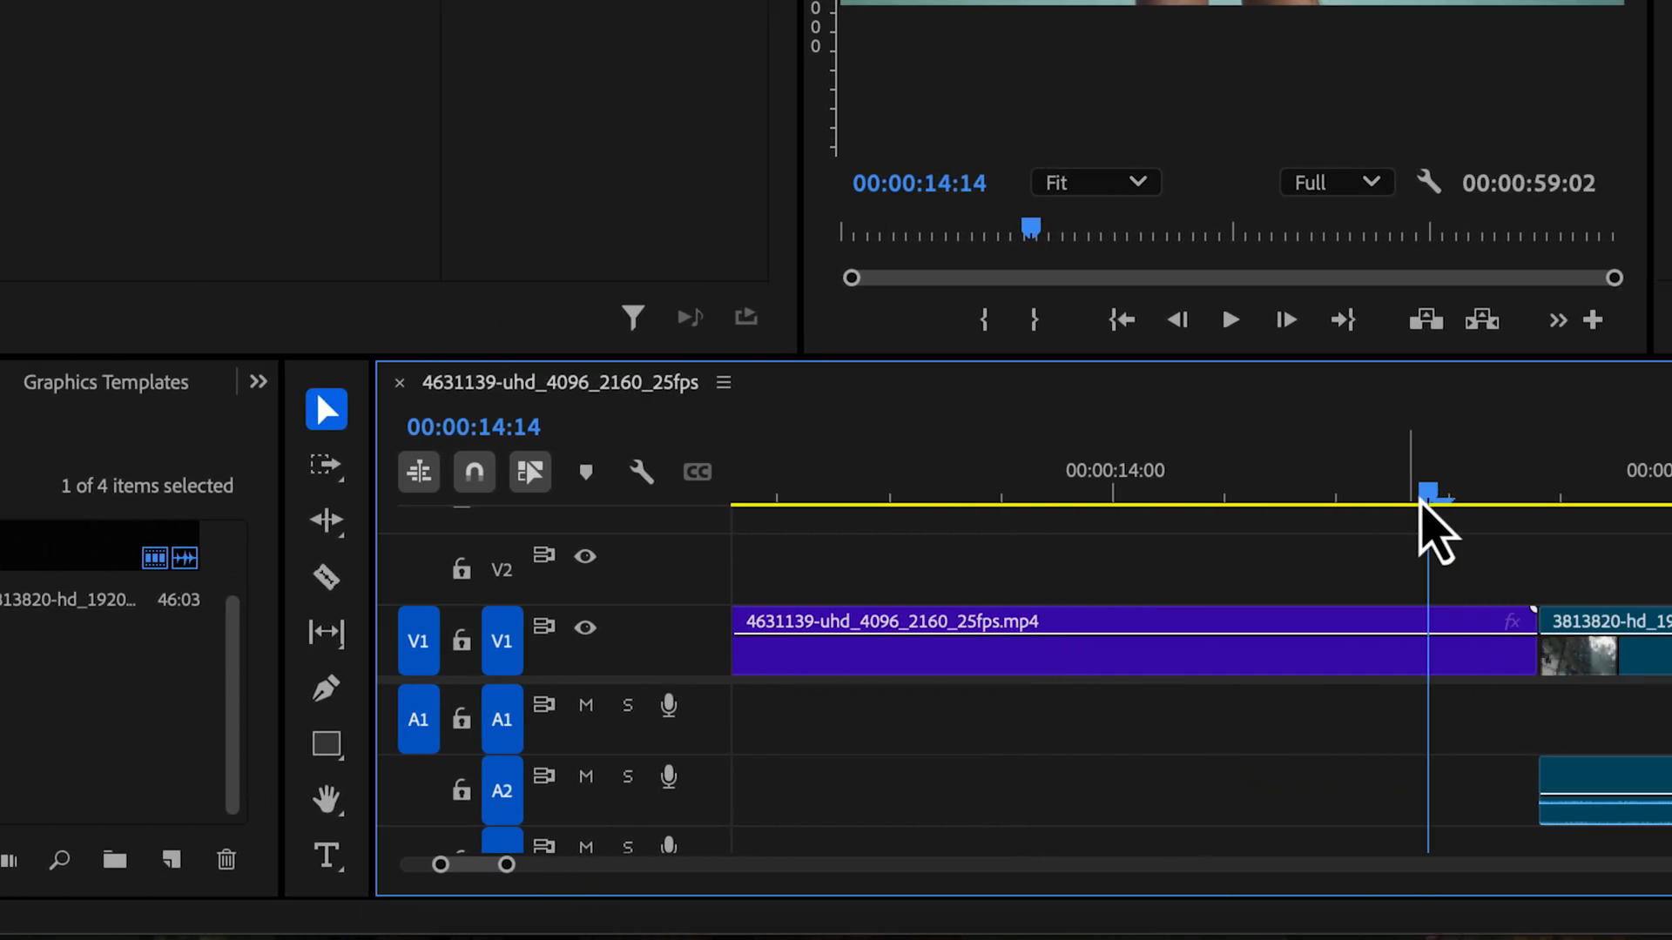
{"action": "left_click_drag", "start_coordinate": [1608, 495], "coordinate": [1640, 496]}
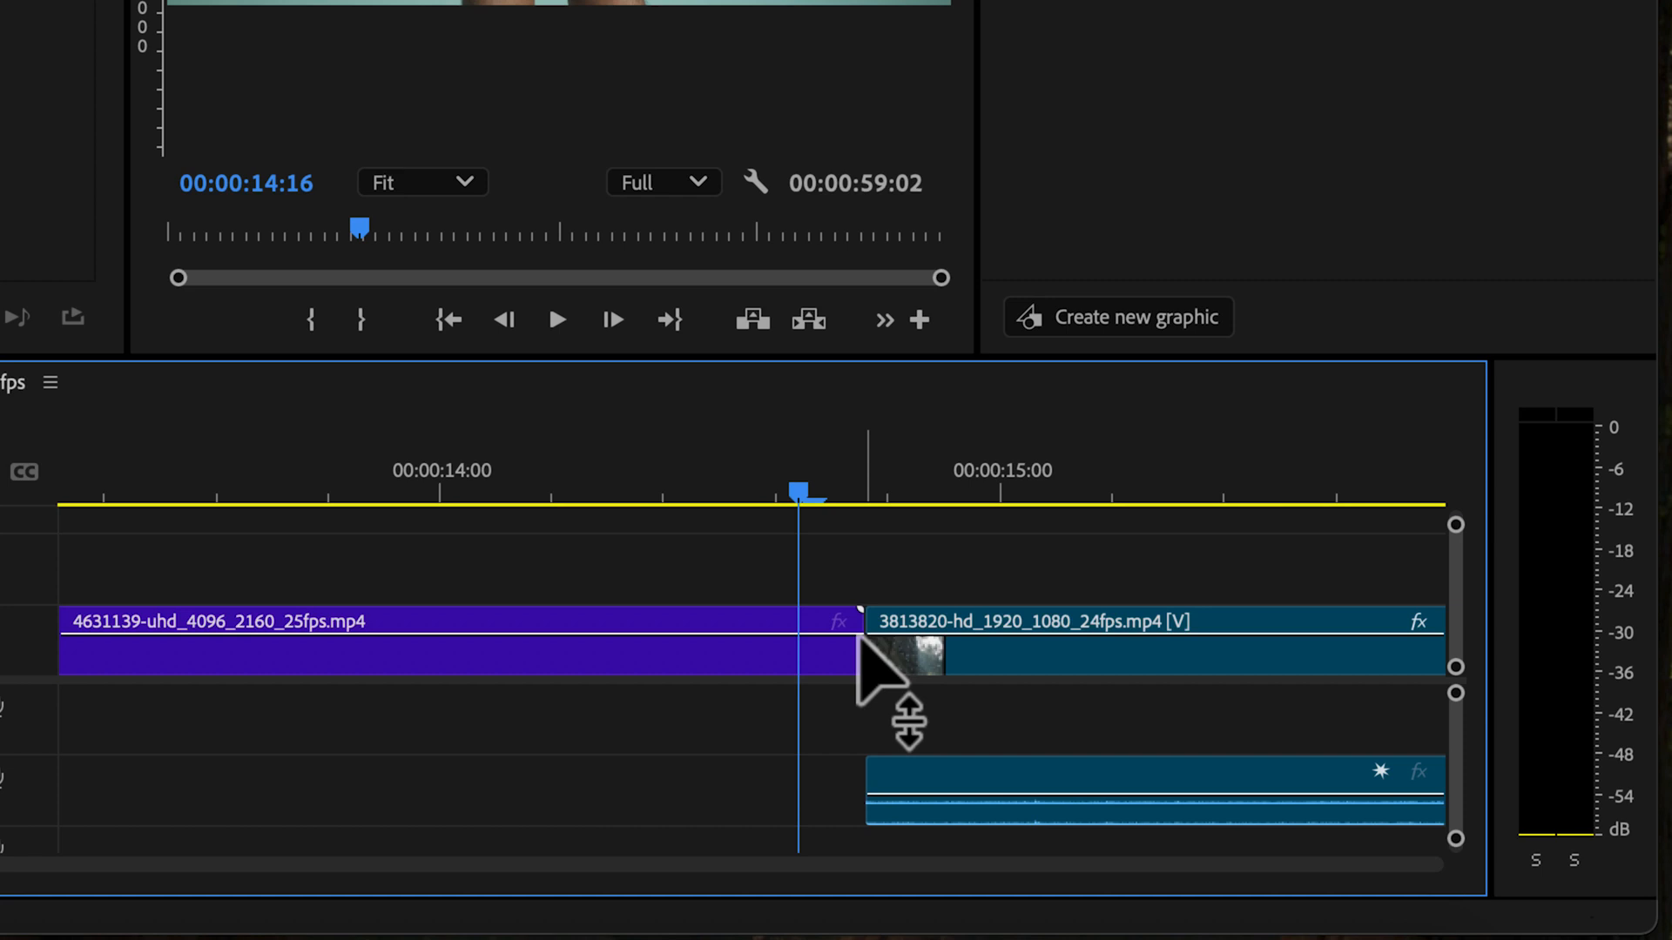
{"action": "key", "text": "c"}
{"action": "left_click", "coordinate": [803, 633]}
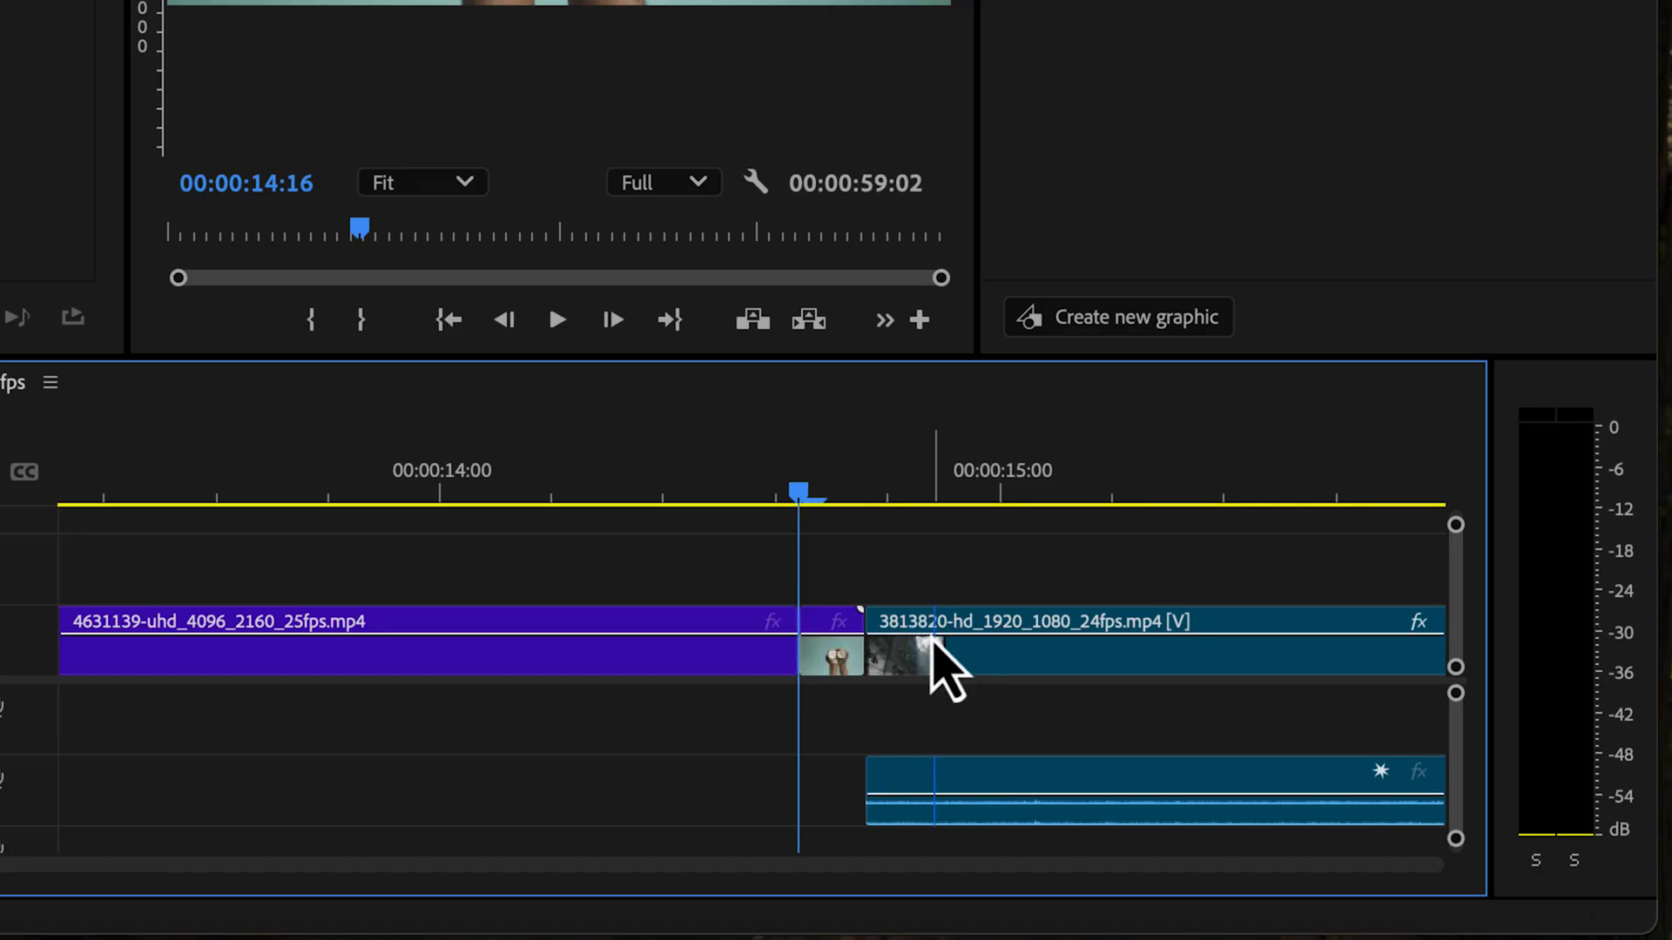
{"action": "left_click", "coordinate": [931, 649]}
{"action": "key", "text": "v"}
Find the Gaussian Blur effect and apply it to the two short segments on either side of the cut
{"action": "left_click", "coordinate": [839, 654]}
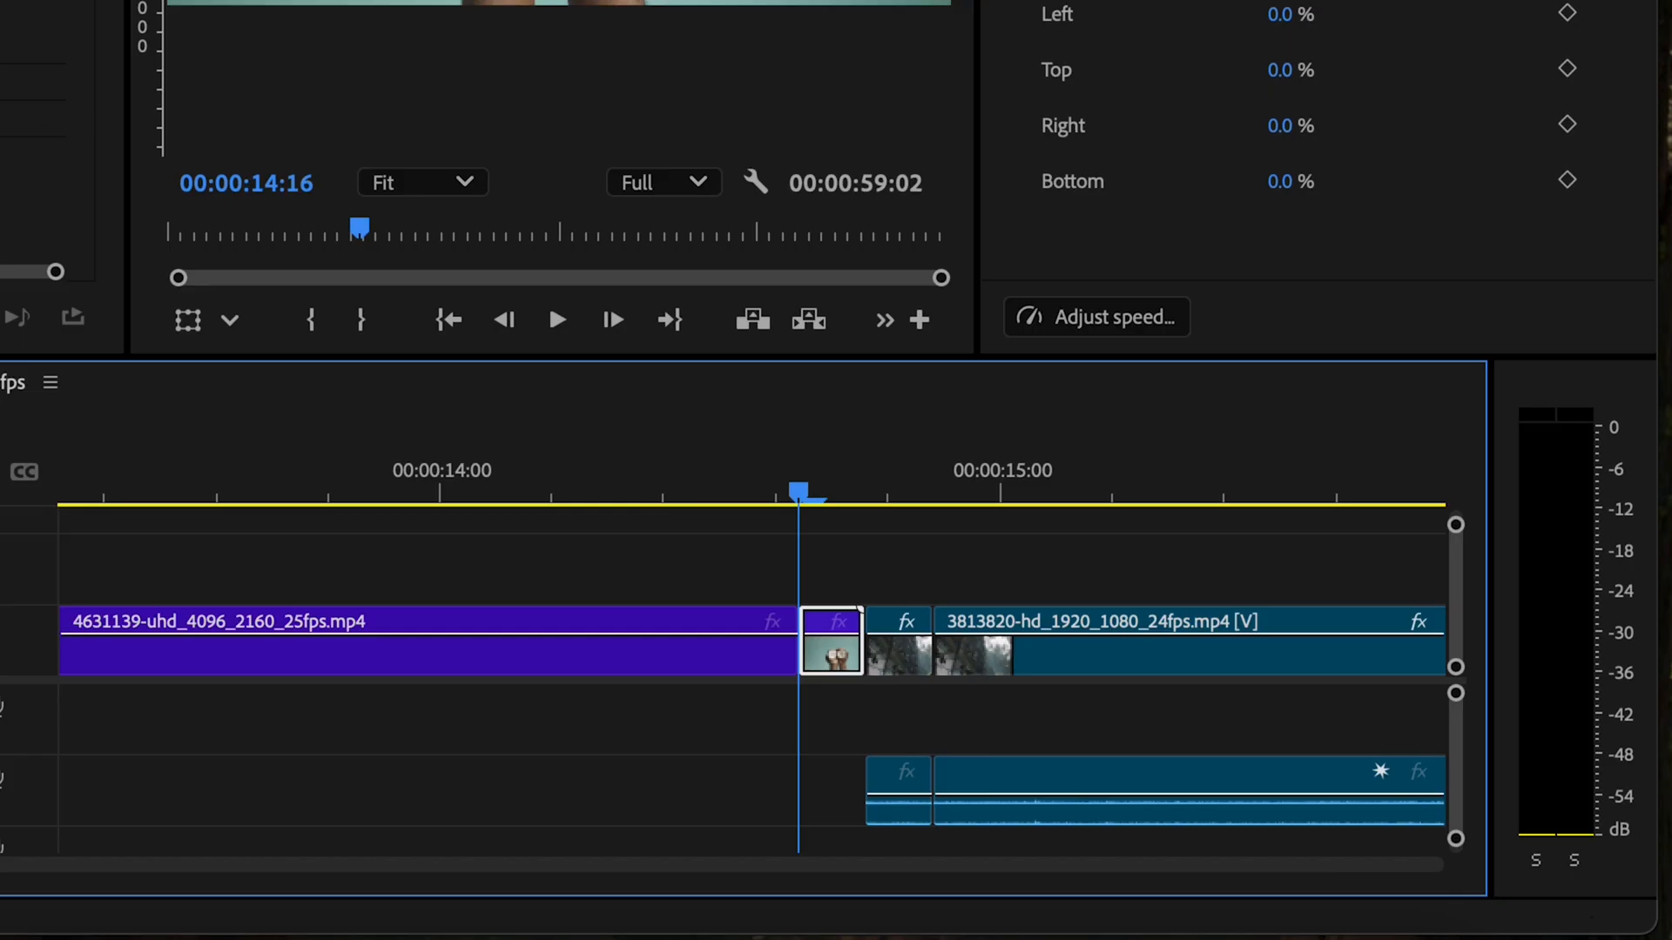
{"action": "left_click", "coordinate": [838, 381]}
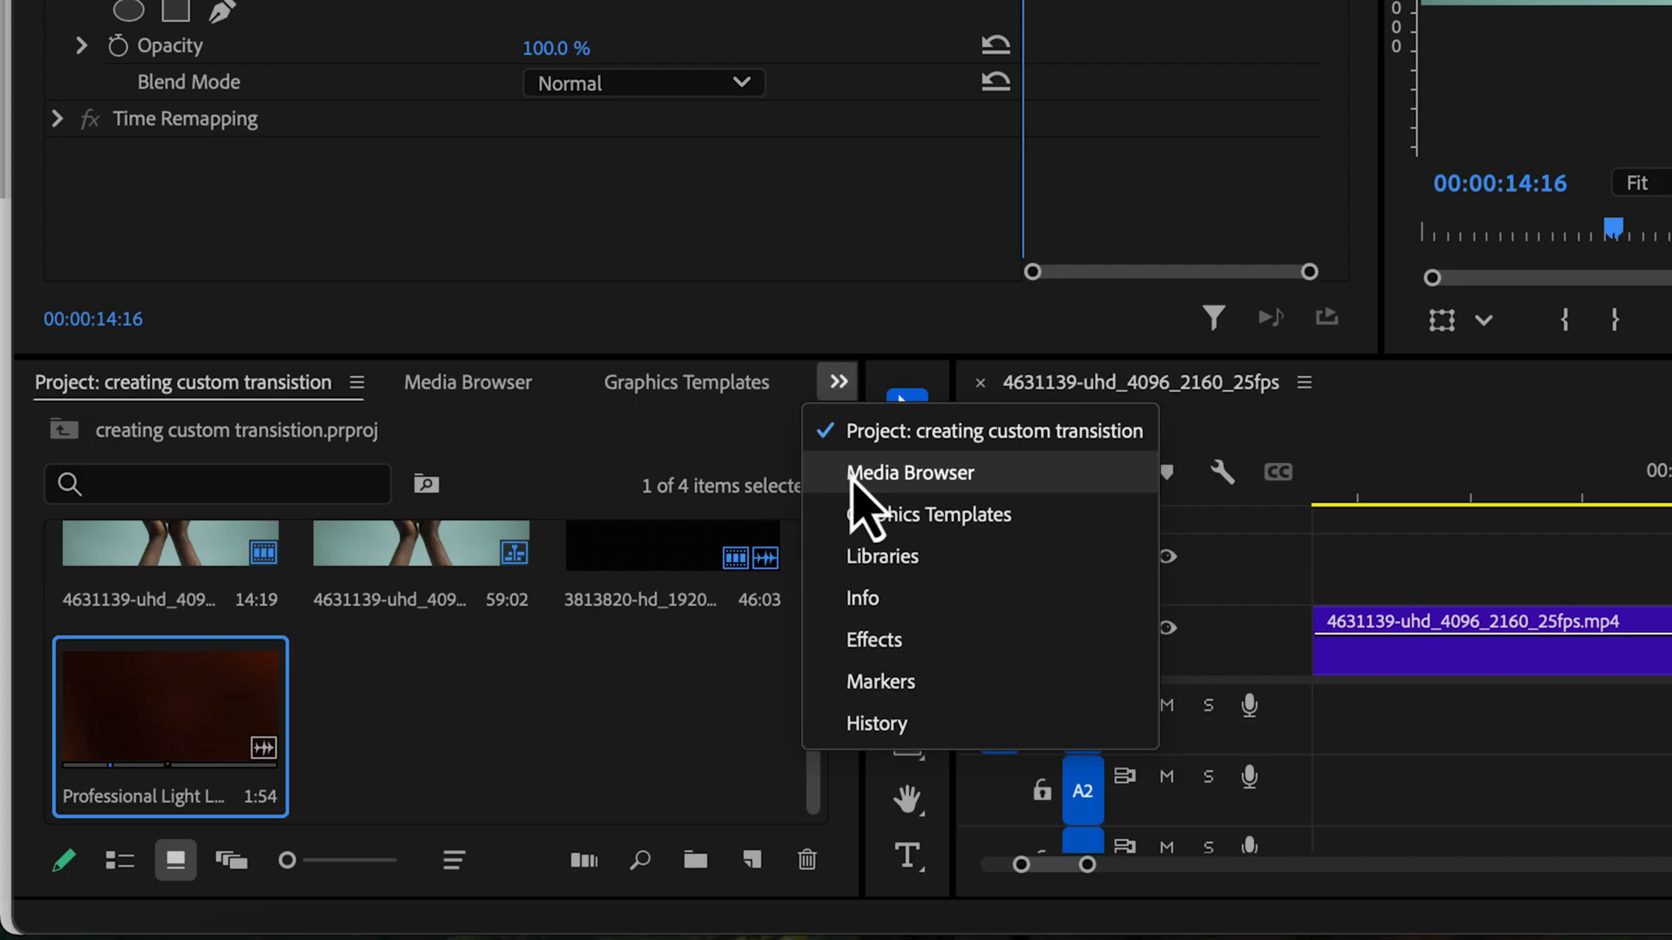
{"action": "left_click", "coordinate": [877, 648]}
{"action": "left_click", "coordinate": [293, 441]}
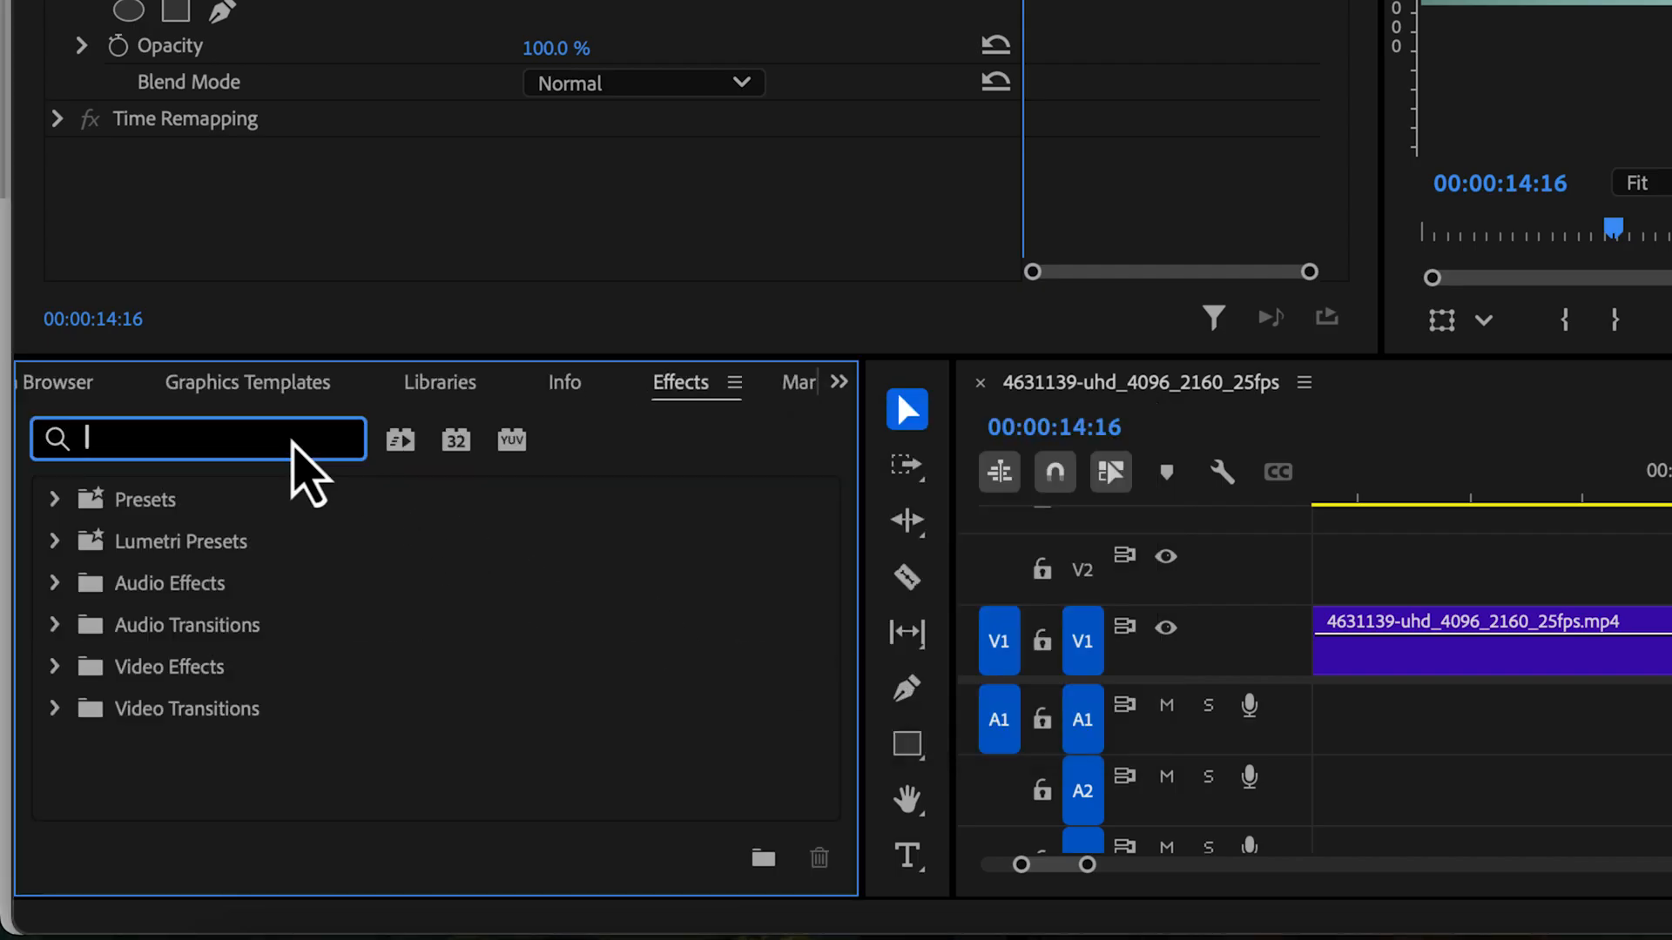
{"action": "type", "text": "gaus"}
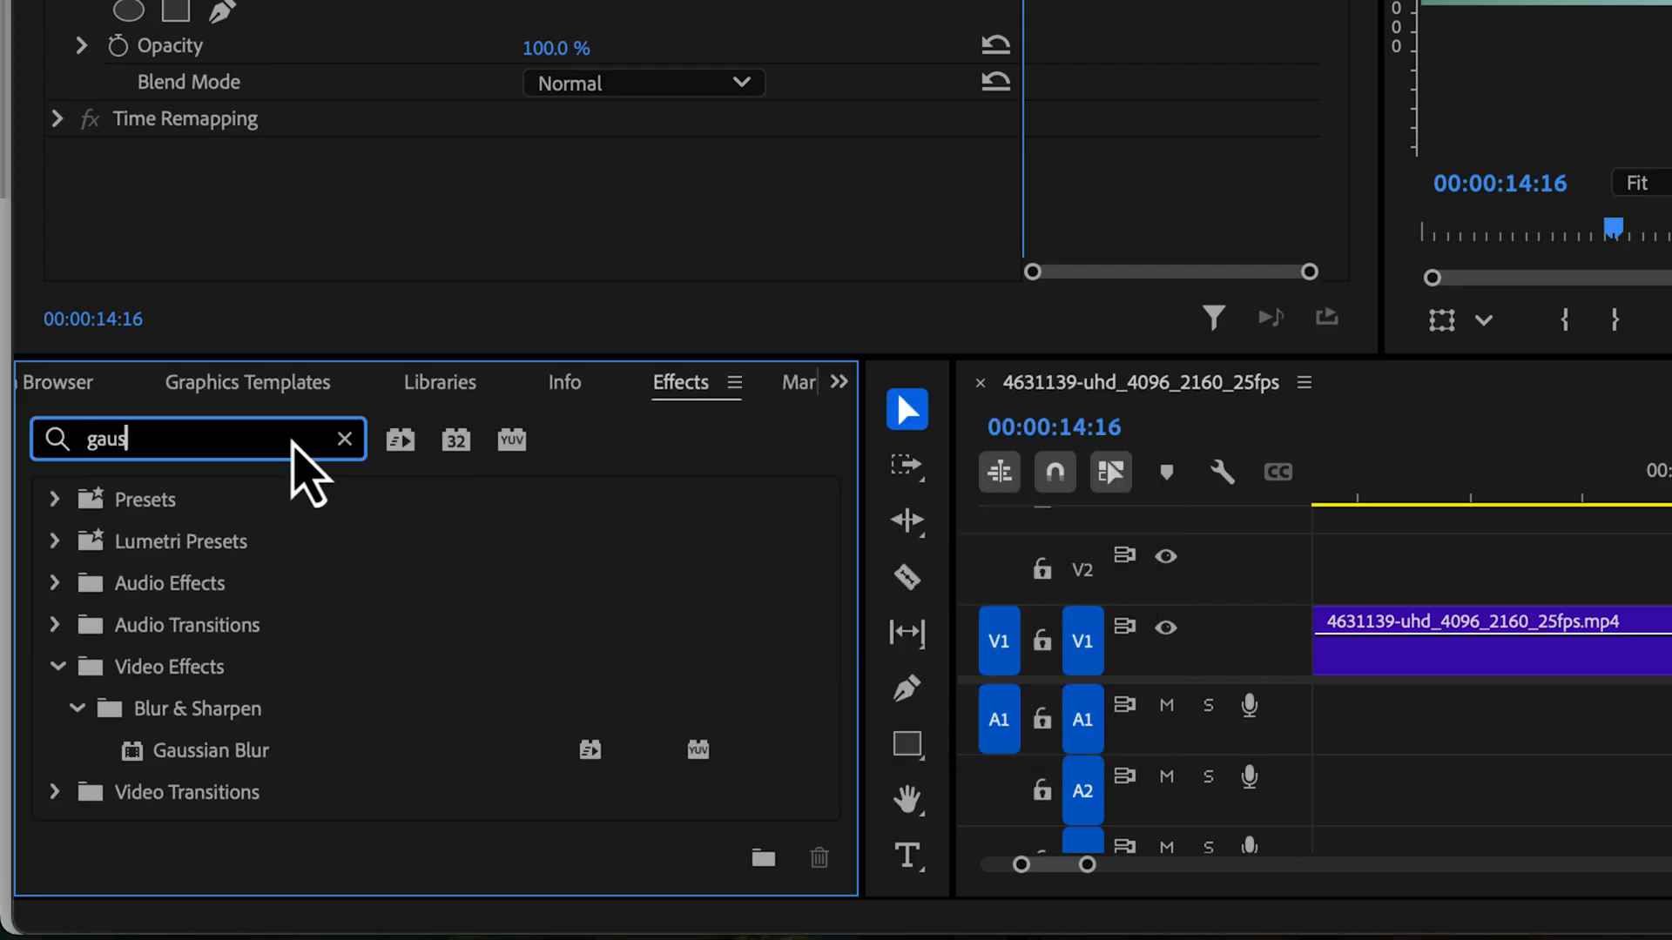
{"action": "left_click", "coordinate": [236, 759]}
{"action": "left_click_drag", "start_coordinate": [181, 765], "coordinate": [1497, 644]}
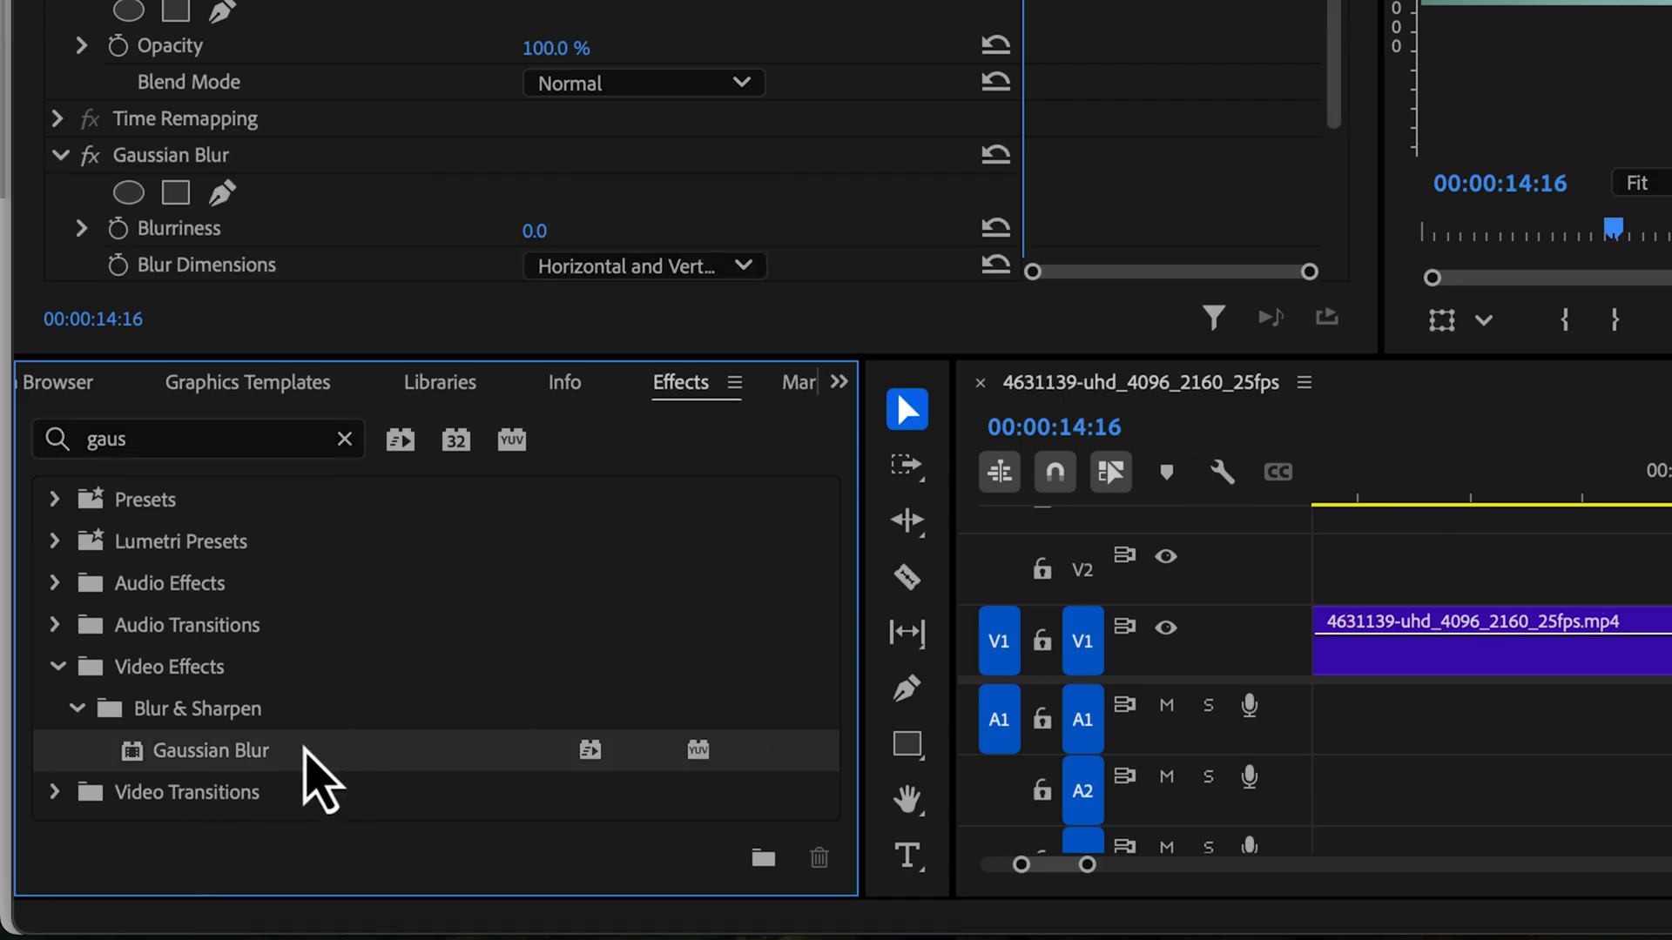
{"action": "left_click_drag", "start_coordinate": [288, 762], "coordinate": [1667, 645]}
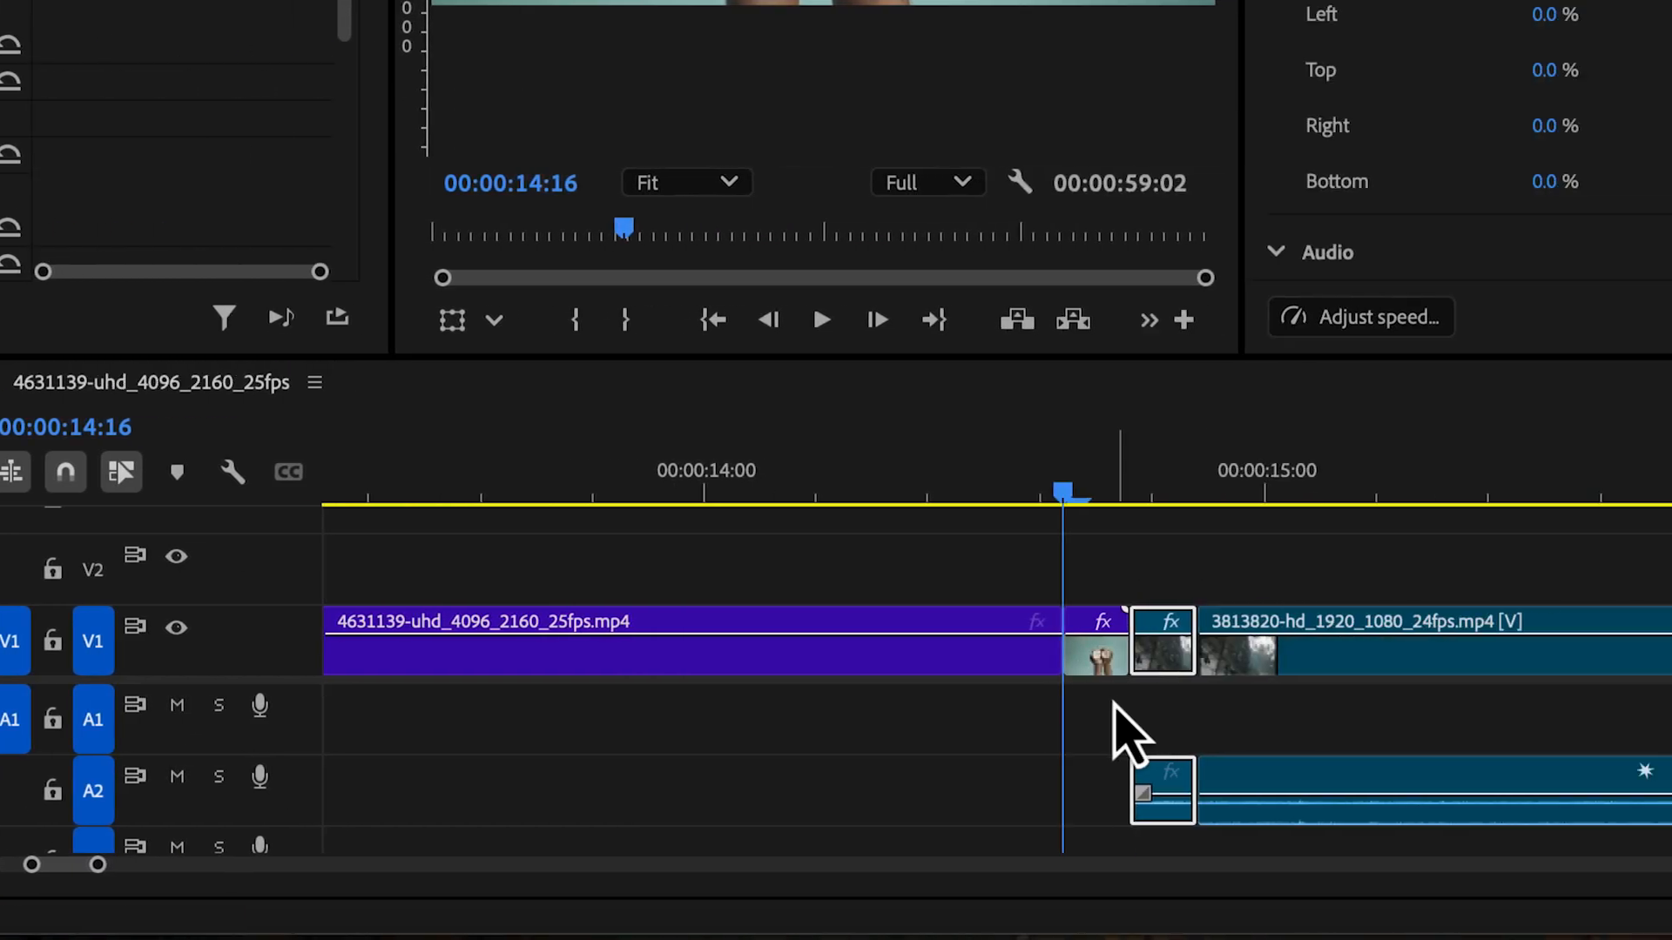
Keyframe Gaussian Blur's Blurriness on the segment before the cut, with 0 at its start and a second keyframe at 00:00:14:19
{"action": "mouse_move", "coordinate": [830, 677]}
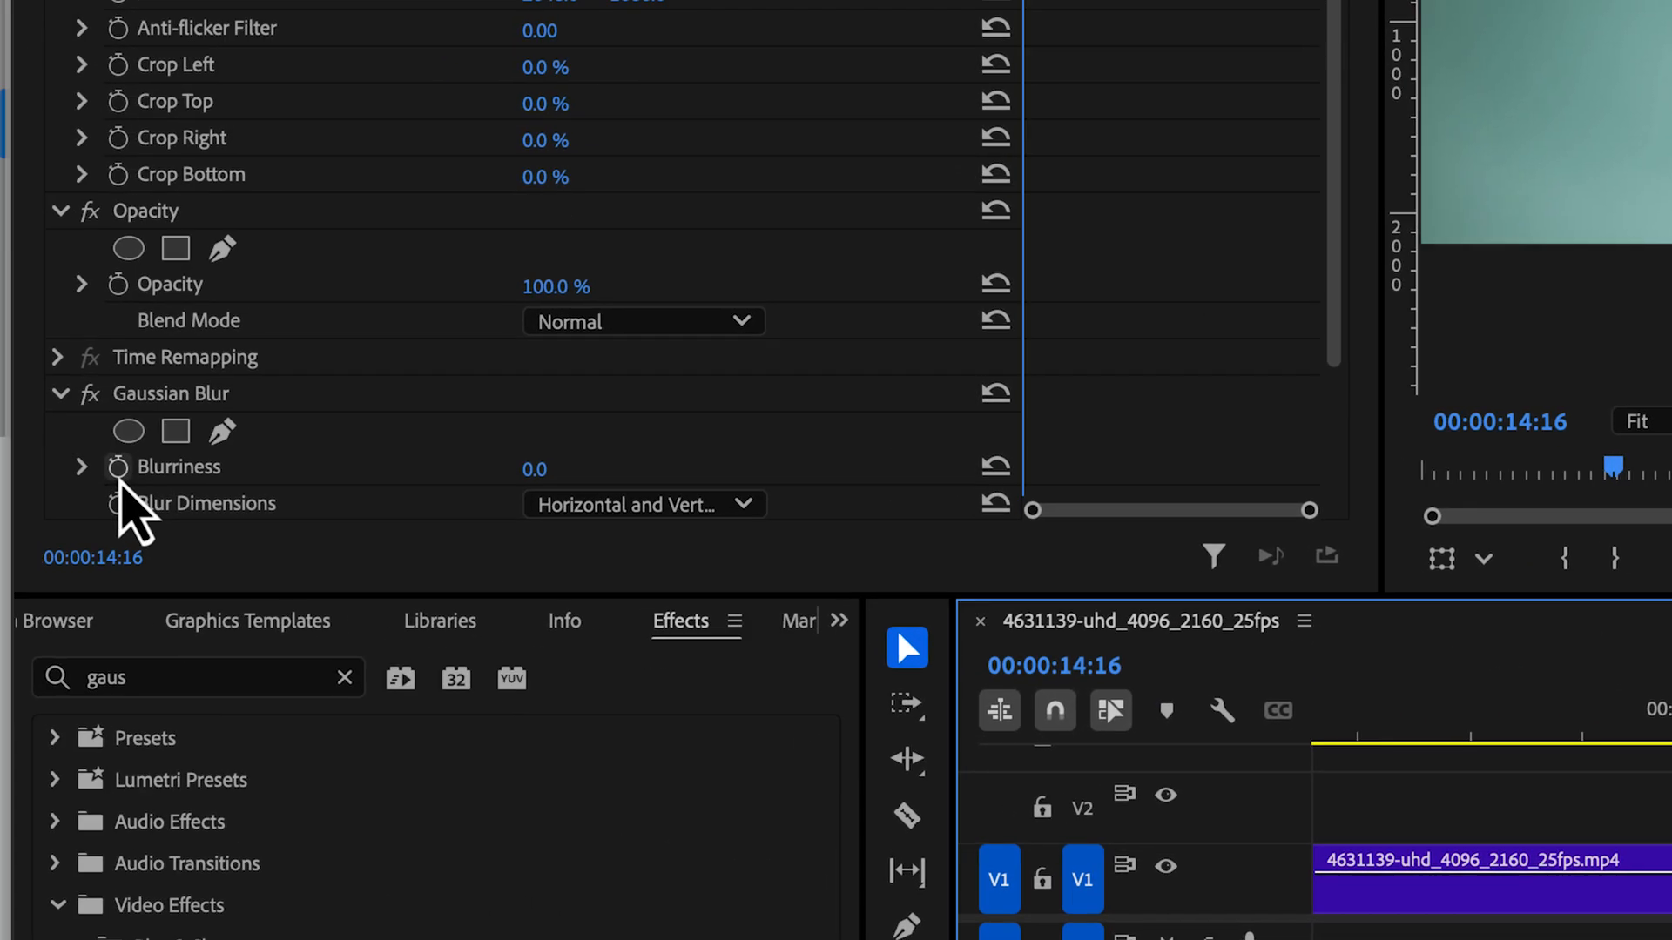
{"action": "left_click", "coordinate": [114, 471]}
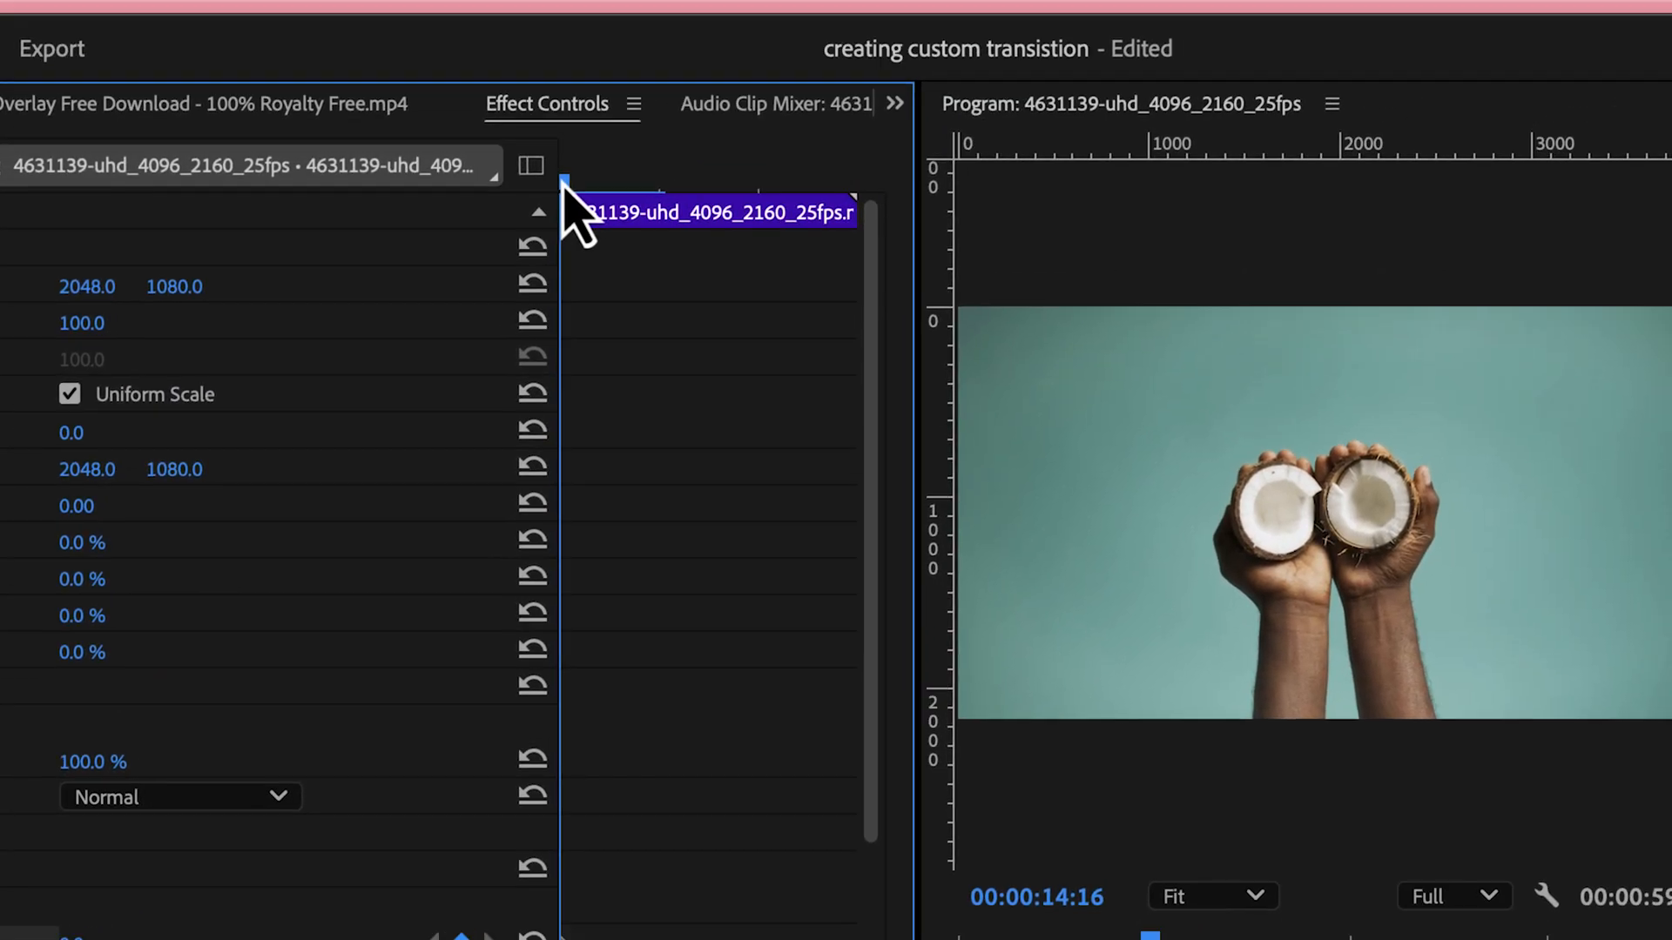
{"action": "left_click_drag", "start_coordinate": [562, 181], "coordinate": [811, 192]}
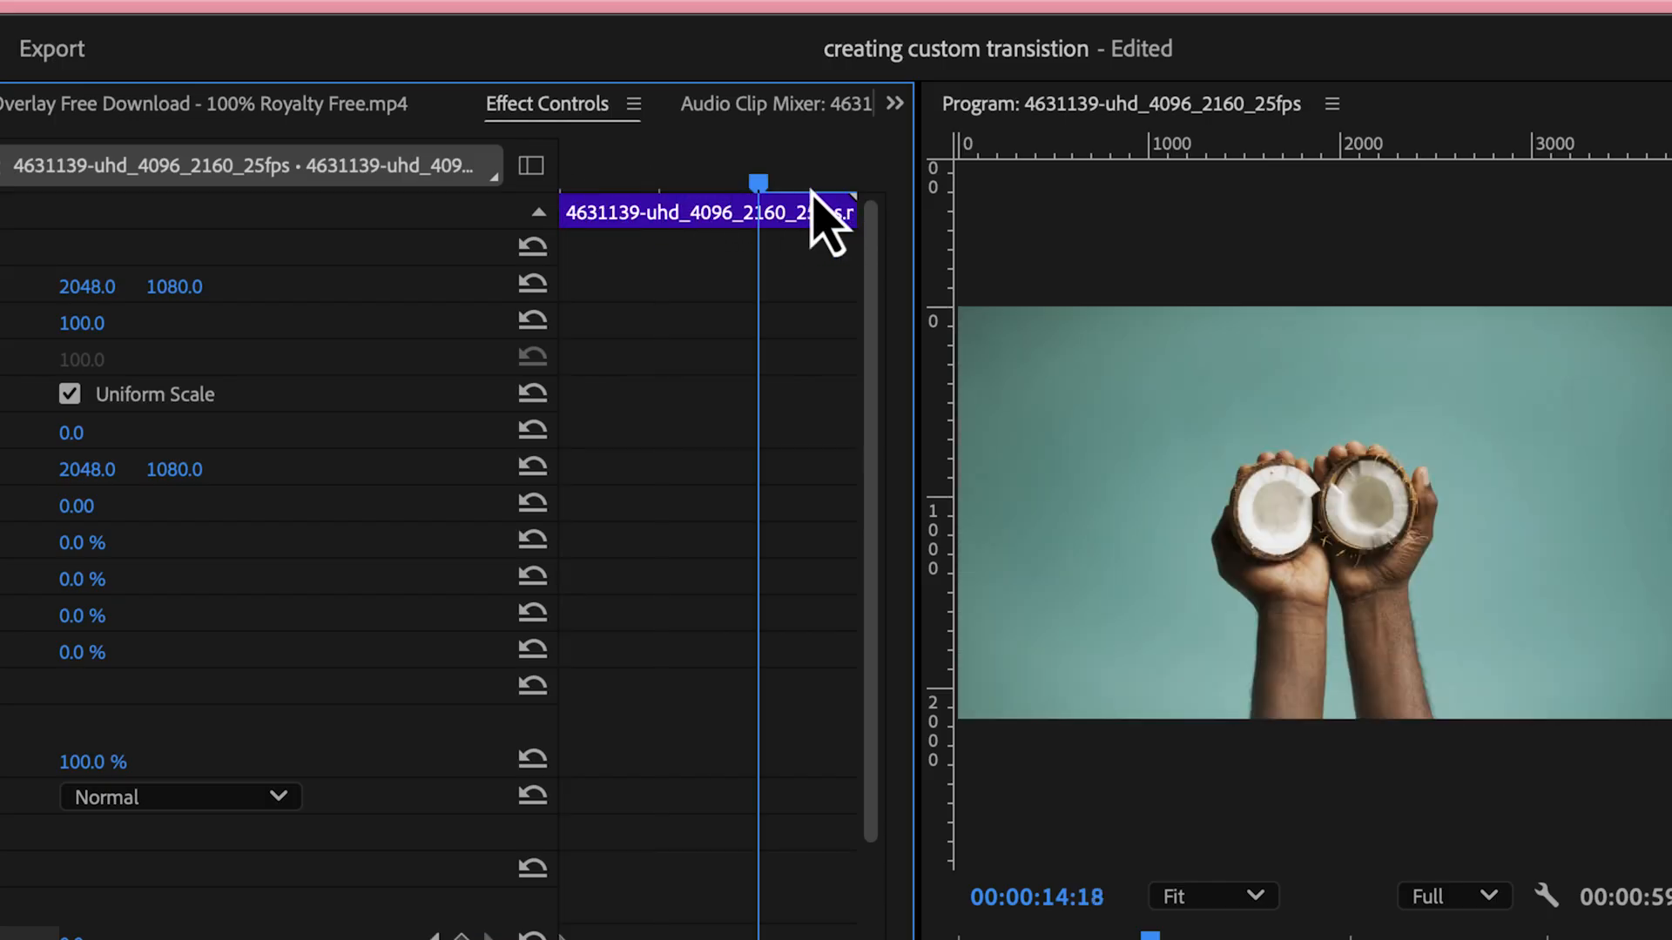
{"action": "key", "text": "Right"}
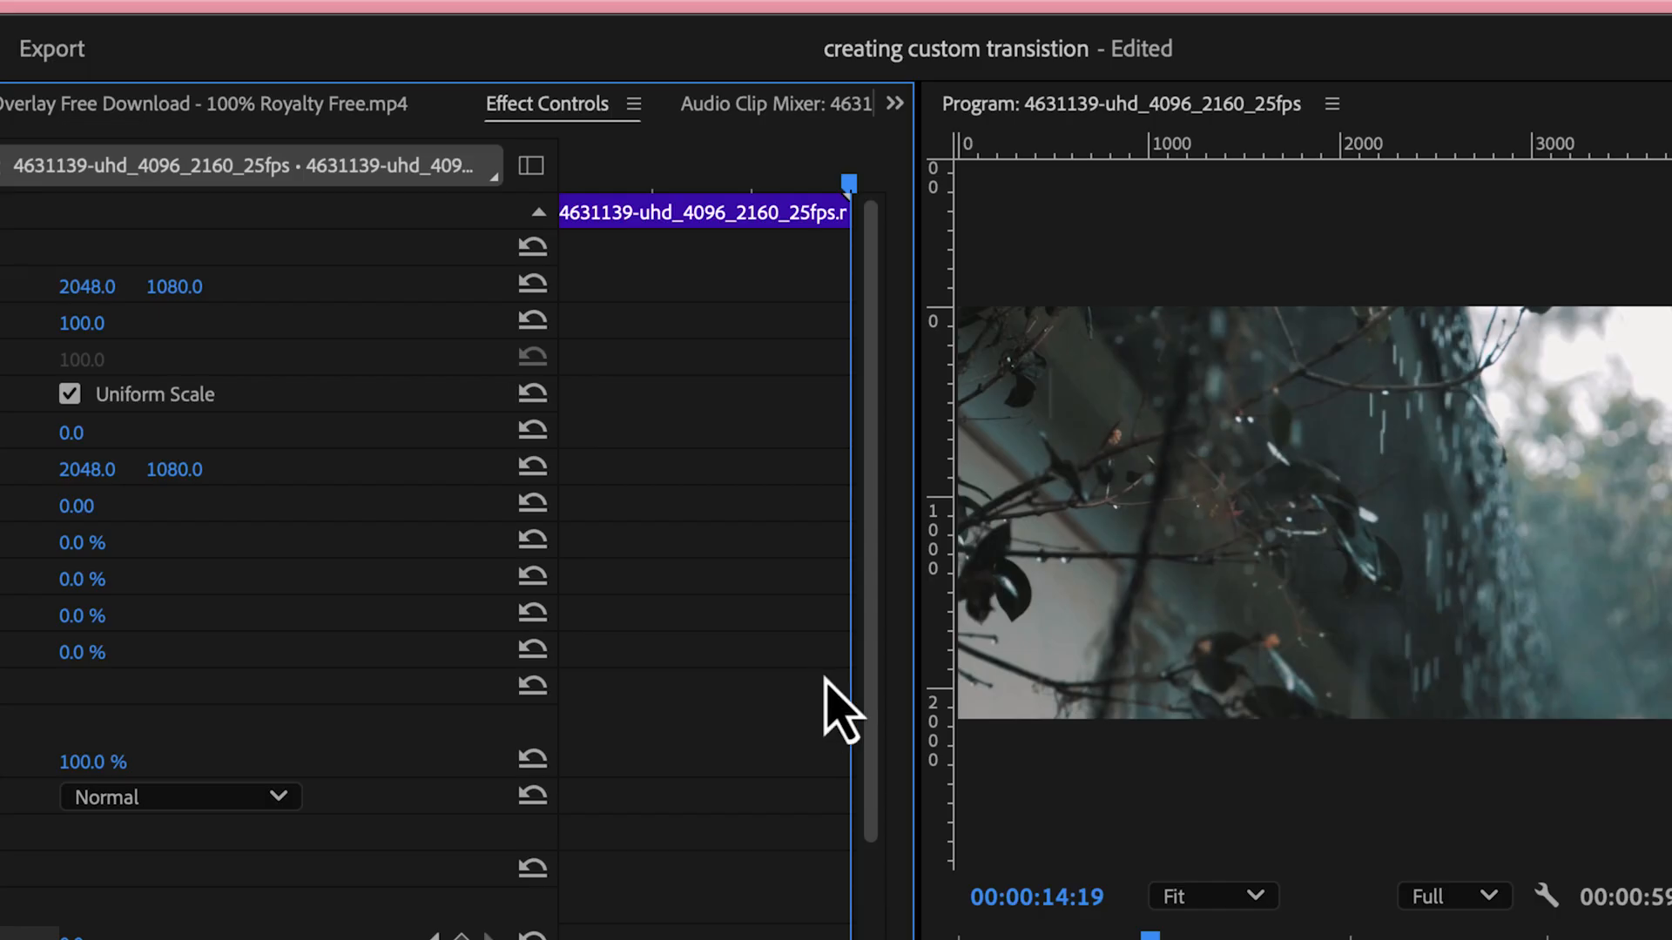
{"action": "key", "text": "Left"}
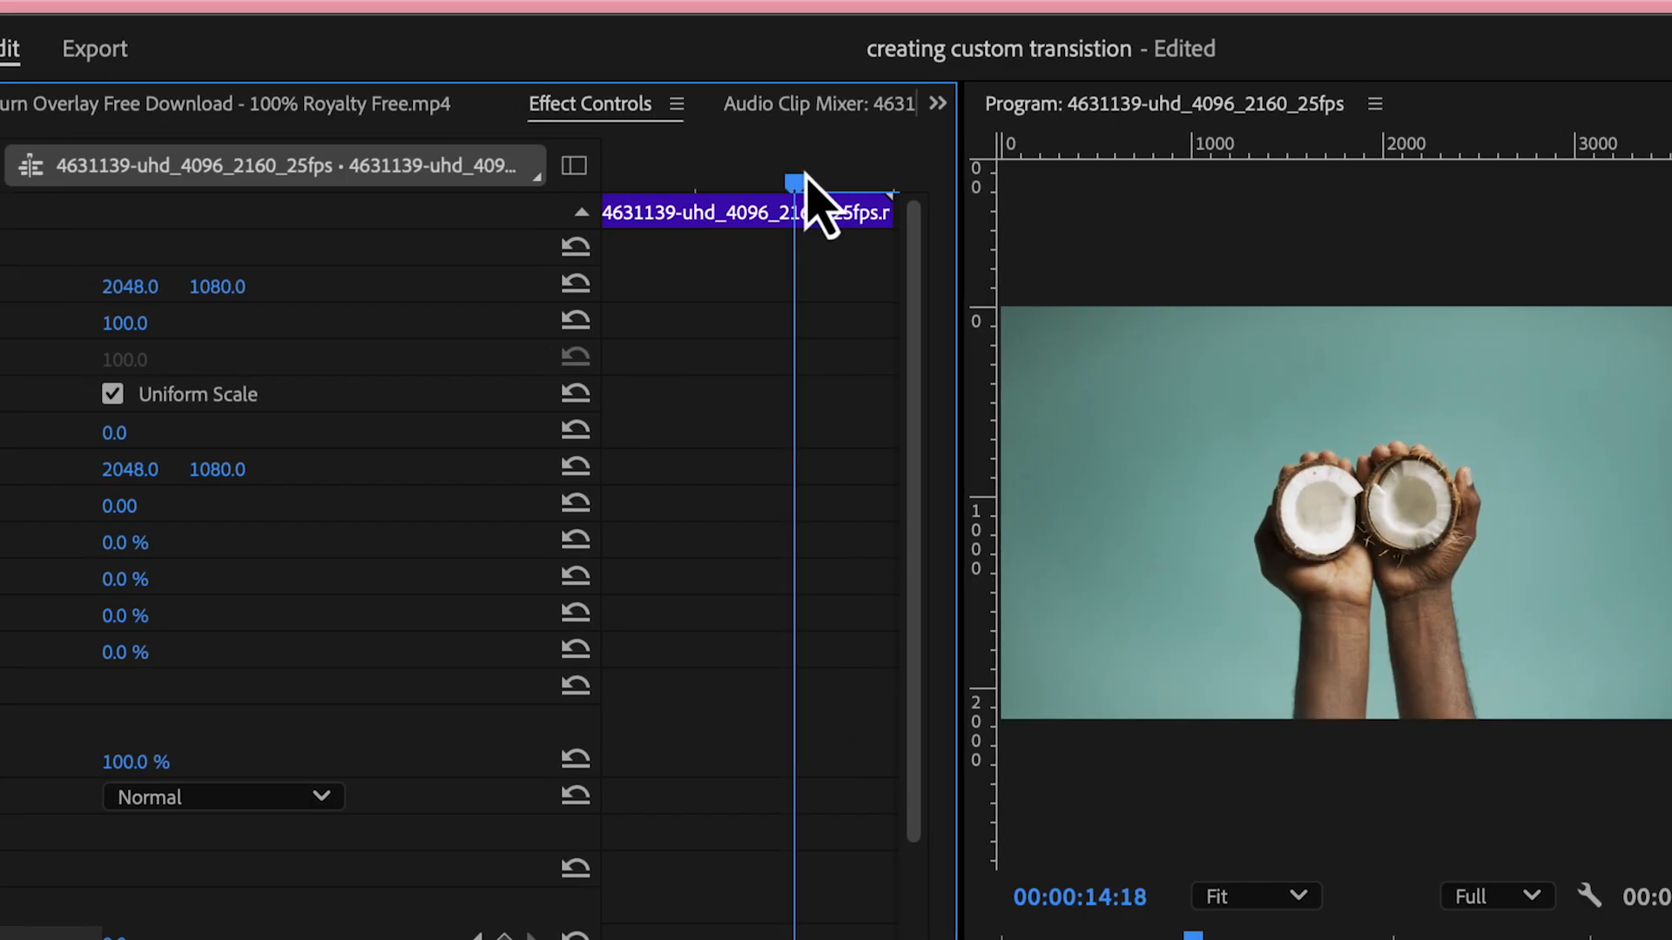
{"action": "left_click_drag", "start_coordinate": [840, 185], "coordinate": [887, 184]}
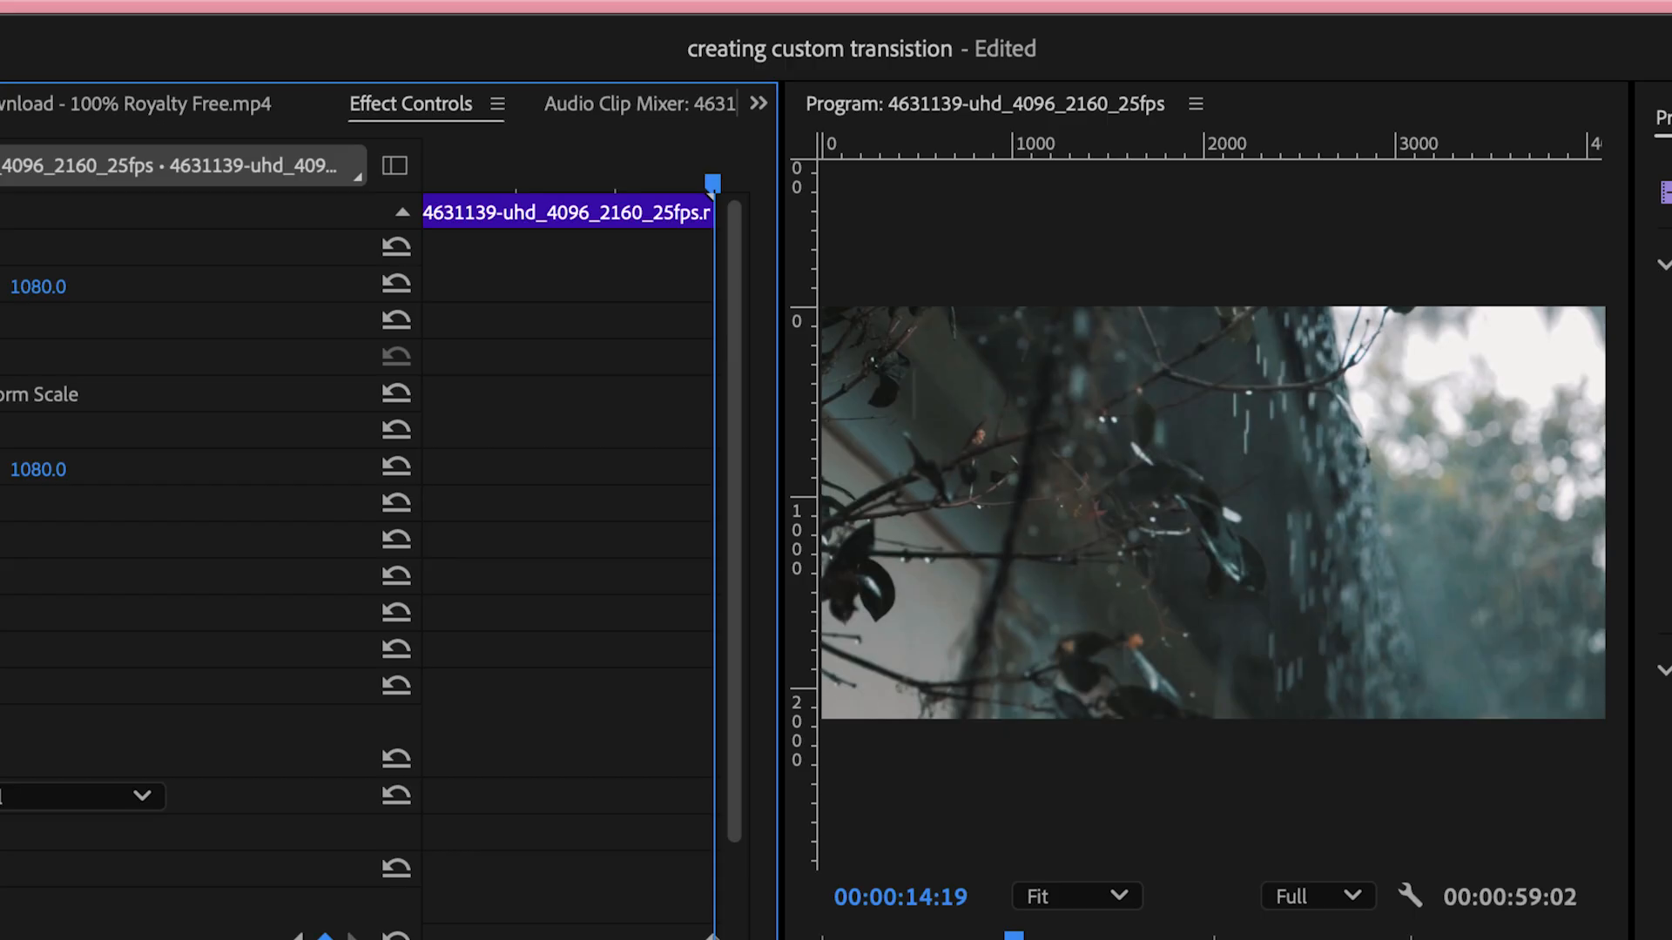
{"action": "left_click", "coordinate": [4, 936]}
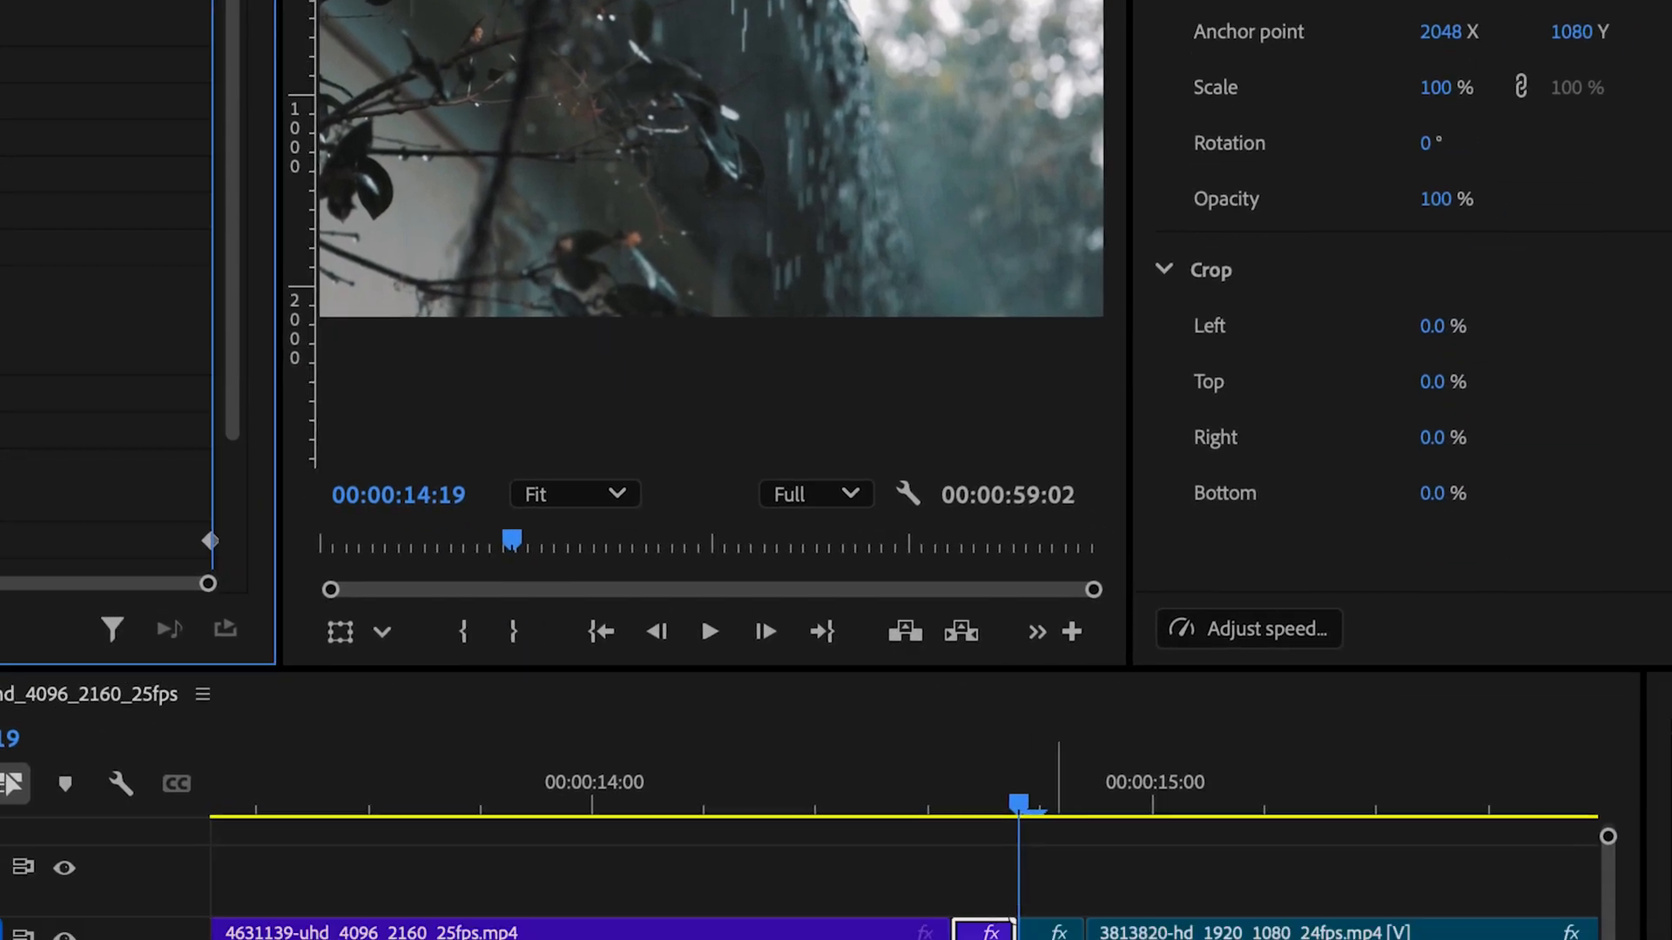
Keyframe Blurriness on the segment after the cut from 100 at its start to 0 at 00:00:14:22
{"action": "left_click", "coordinate": [1047, 936]}
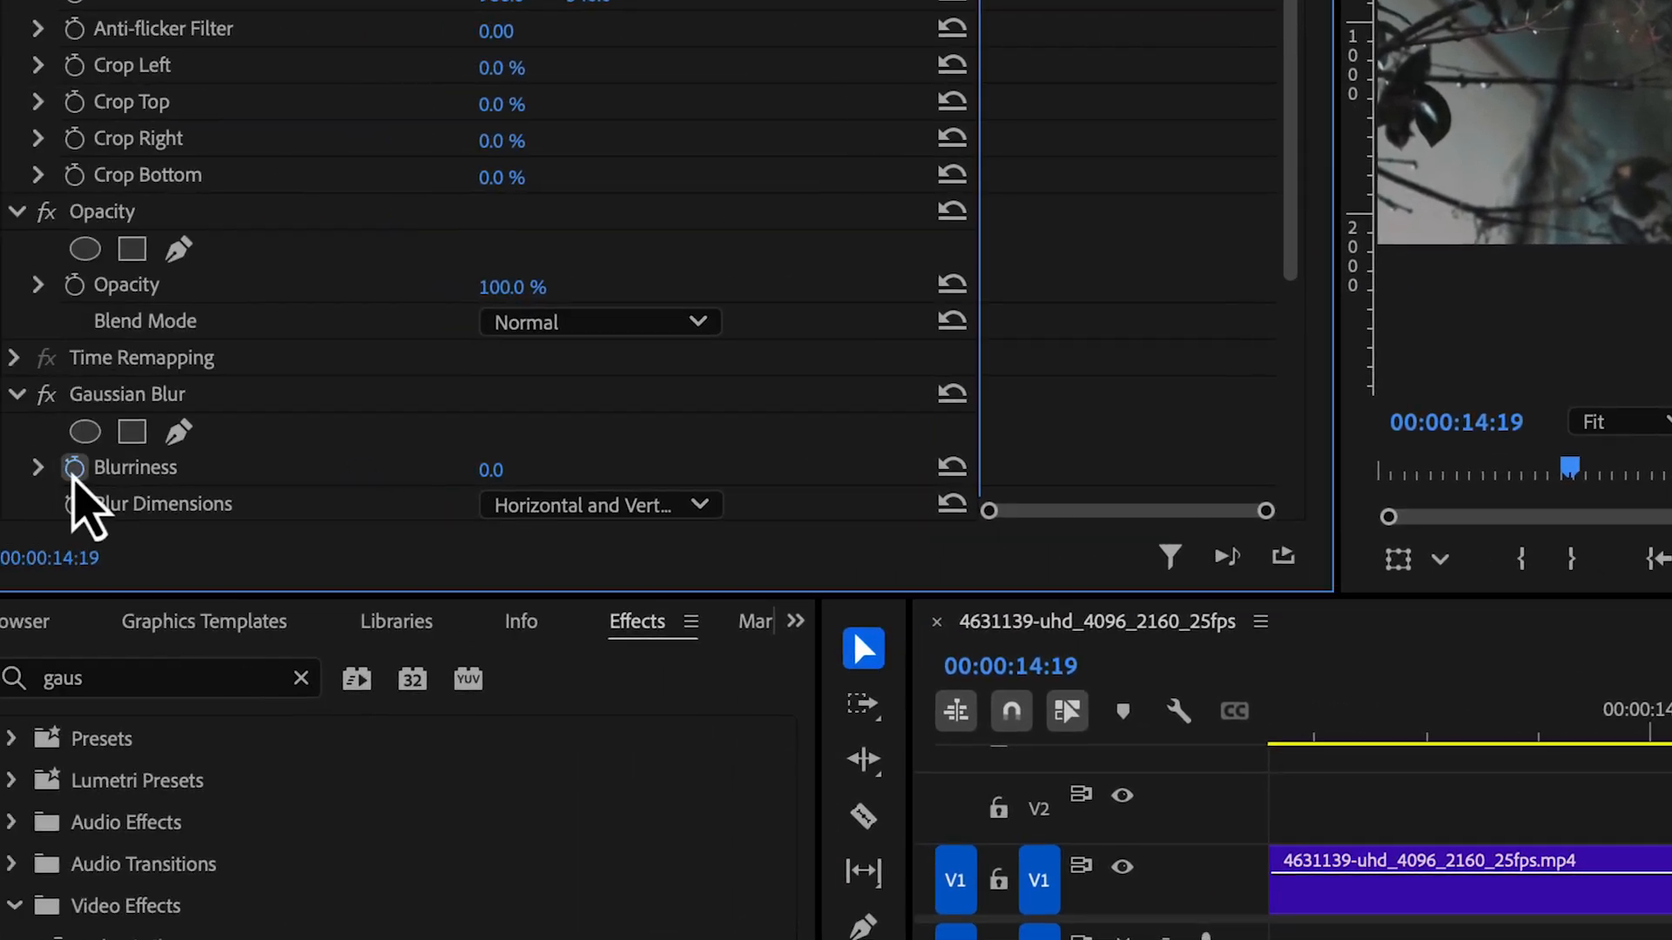
{"action": "left_click", "coordinate": [115, 467]}
{"action": "left_click", "coordinate": [541, 476]}
{"action": "type", "text": "100"}
{"action": "key", "text": "Return"}
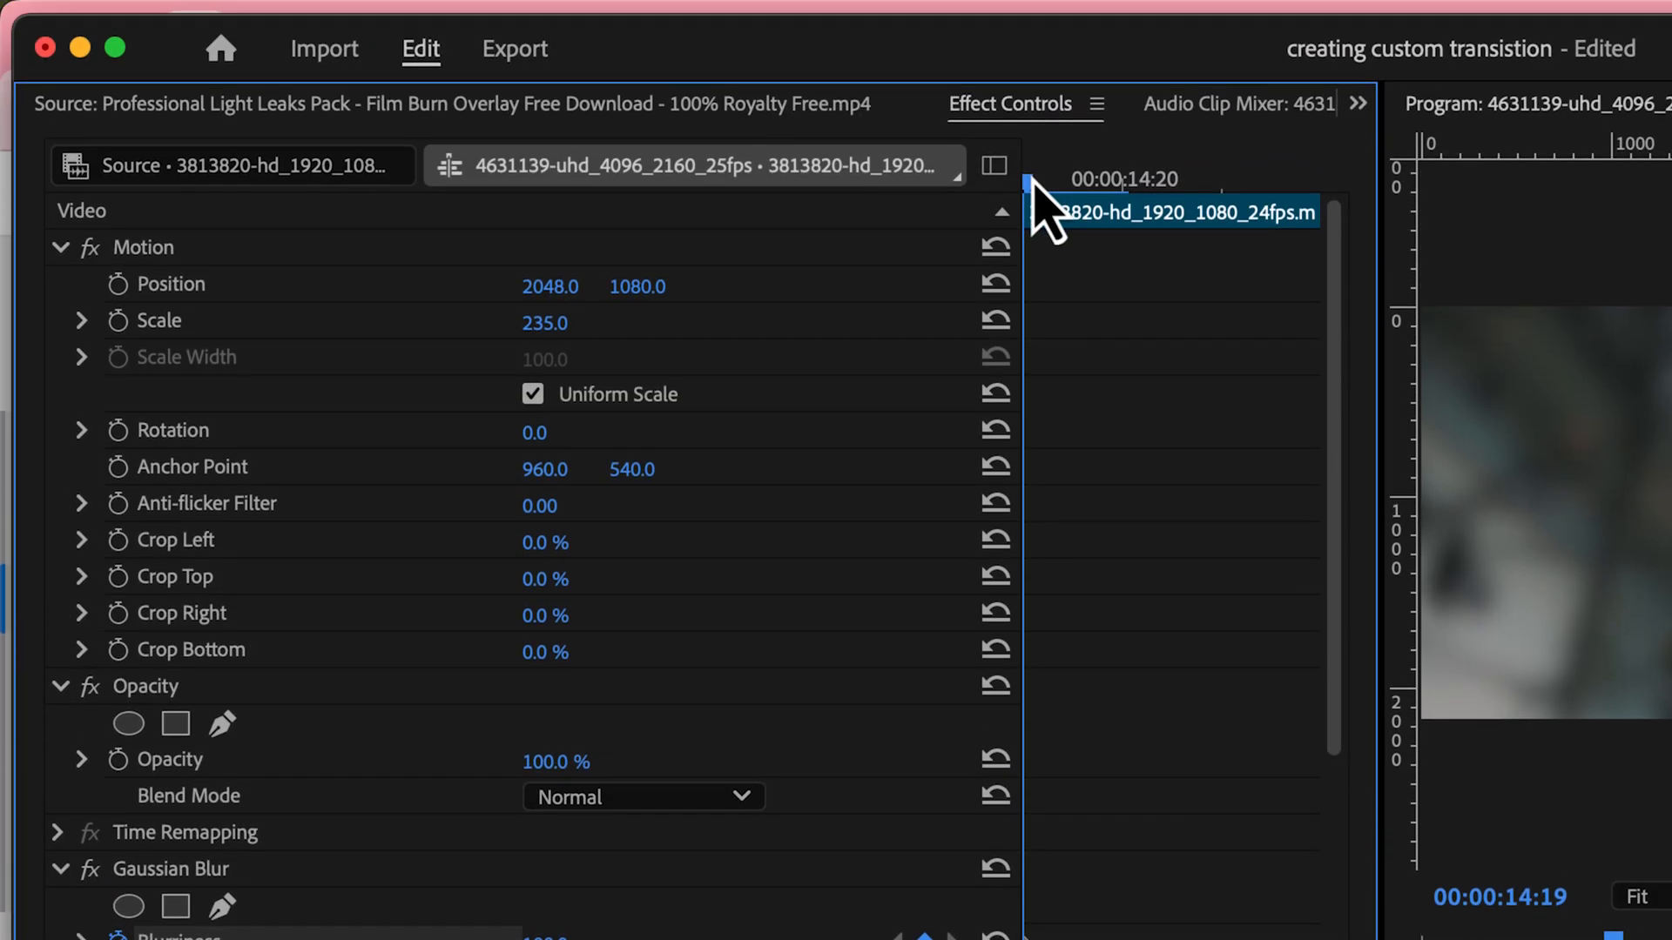
{"action": "left_click_drag", "start_coordinate": [1033, 185], "coordinate": [1311, 244]}
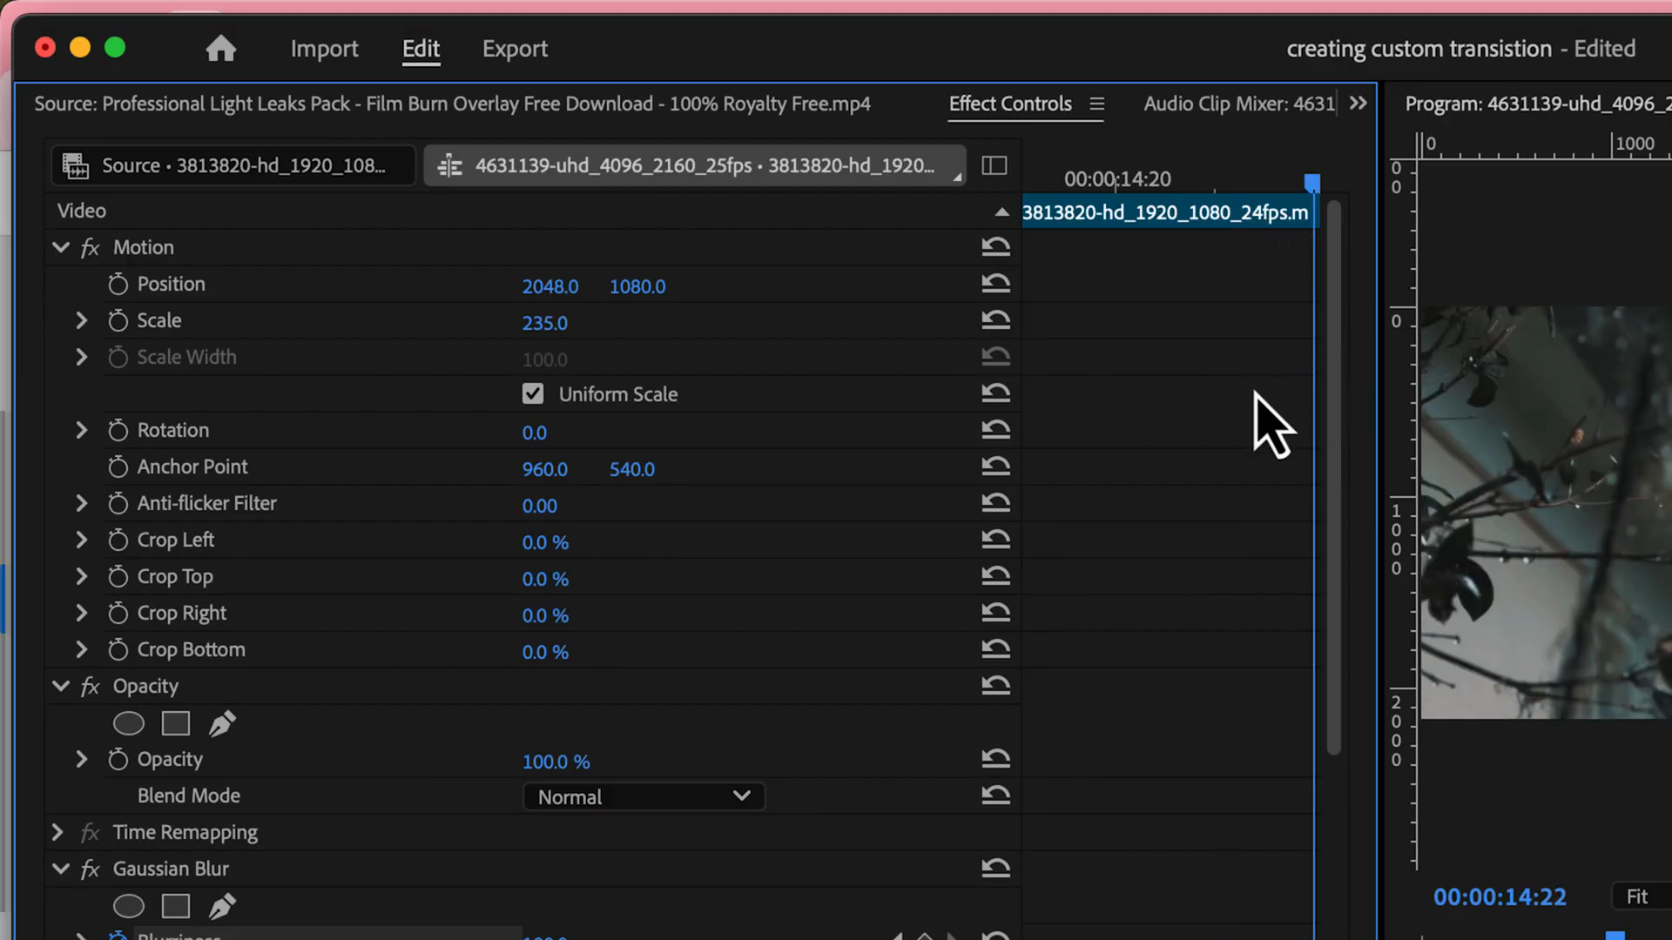
{"action": "left_click", "coordinate": [547, 937]}
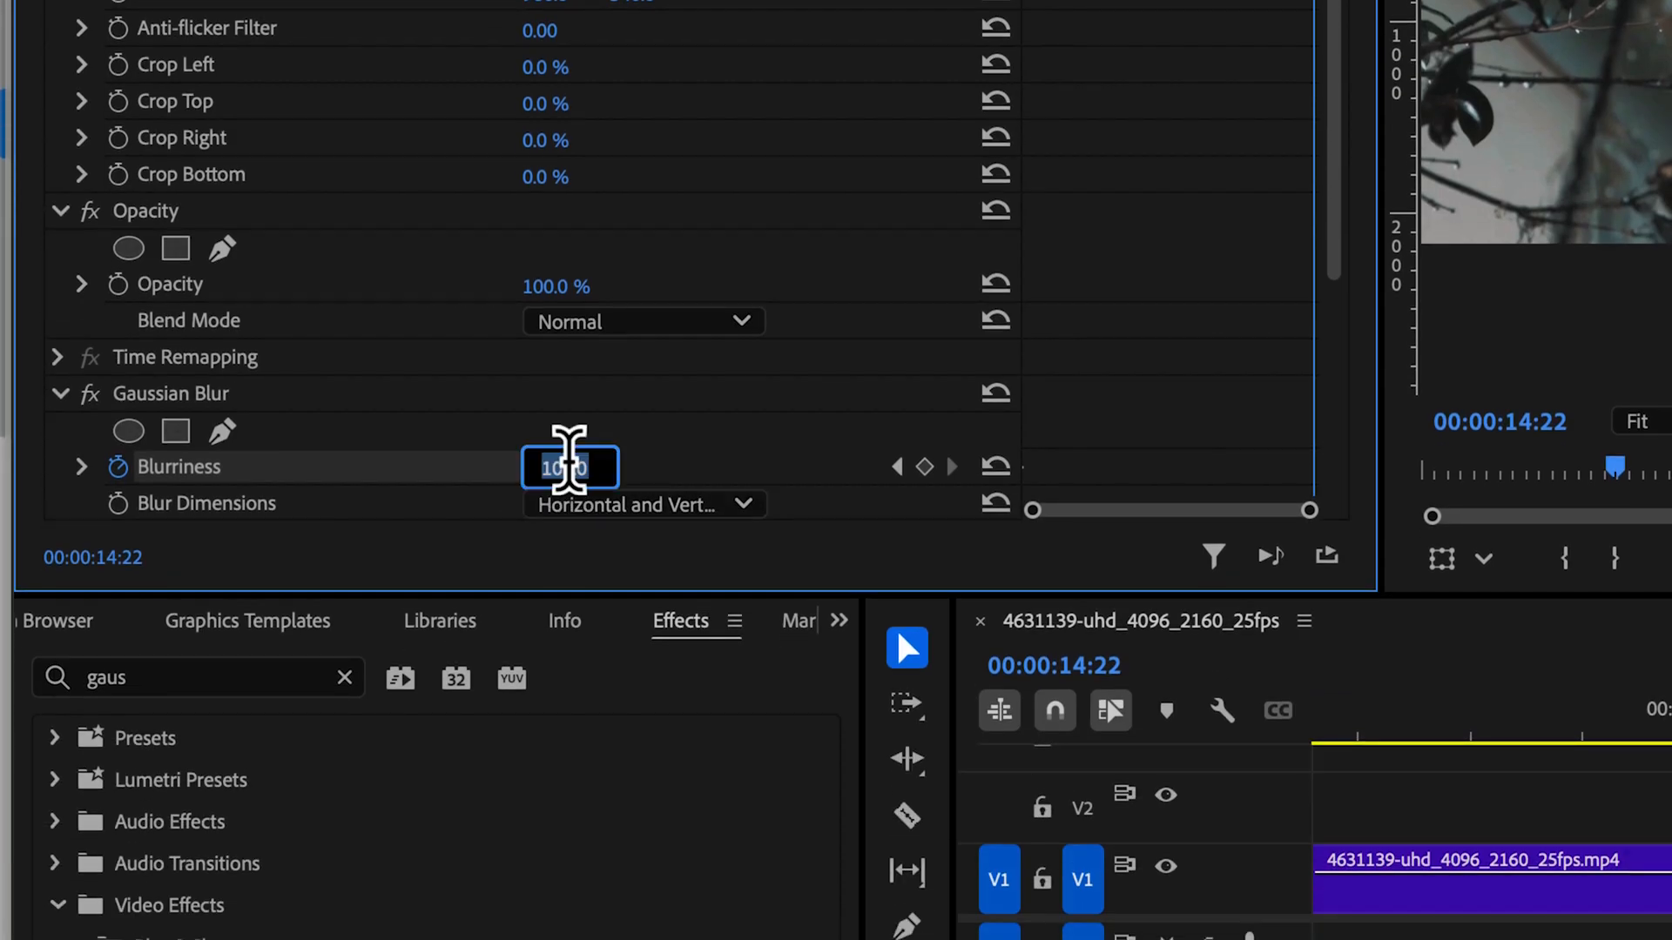
{"action": "type", "text": "0"}
{"action": "key", "text": "Return"}
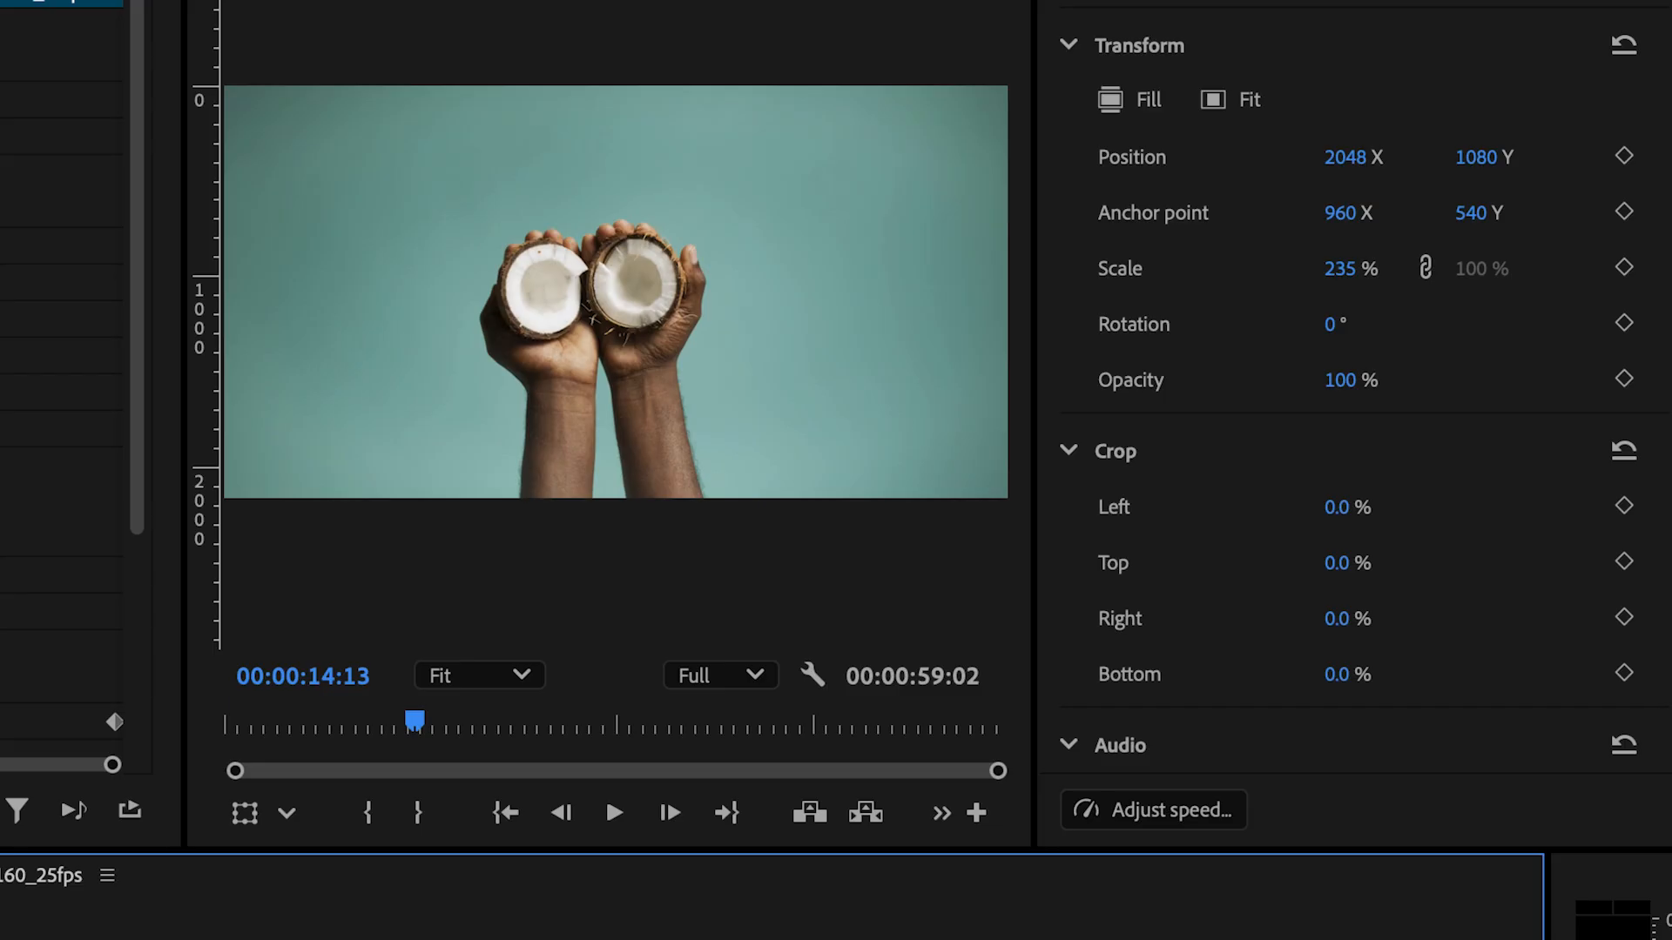
Play back the blur transition and lengthen the two blurred segments to span about 00:00:14:08 to 00:00:15:08
{"action": "key", "text": "space"}
{"action": "key", "text": "space"}
{"action": "left_click", "coordinate": [881, 936]}
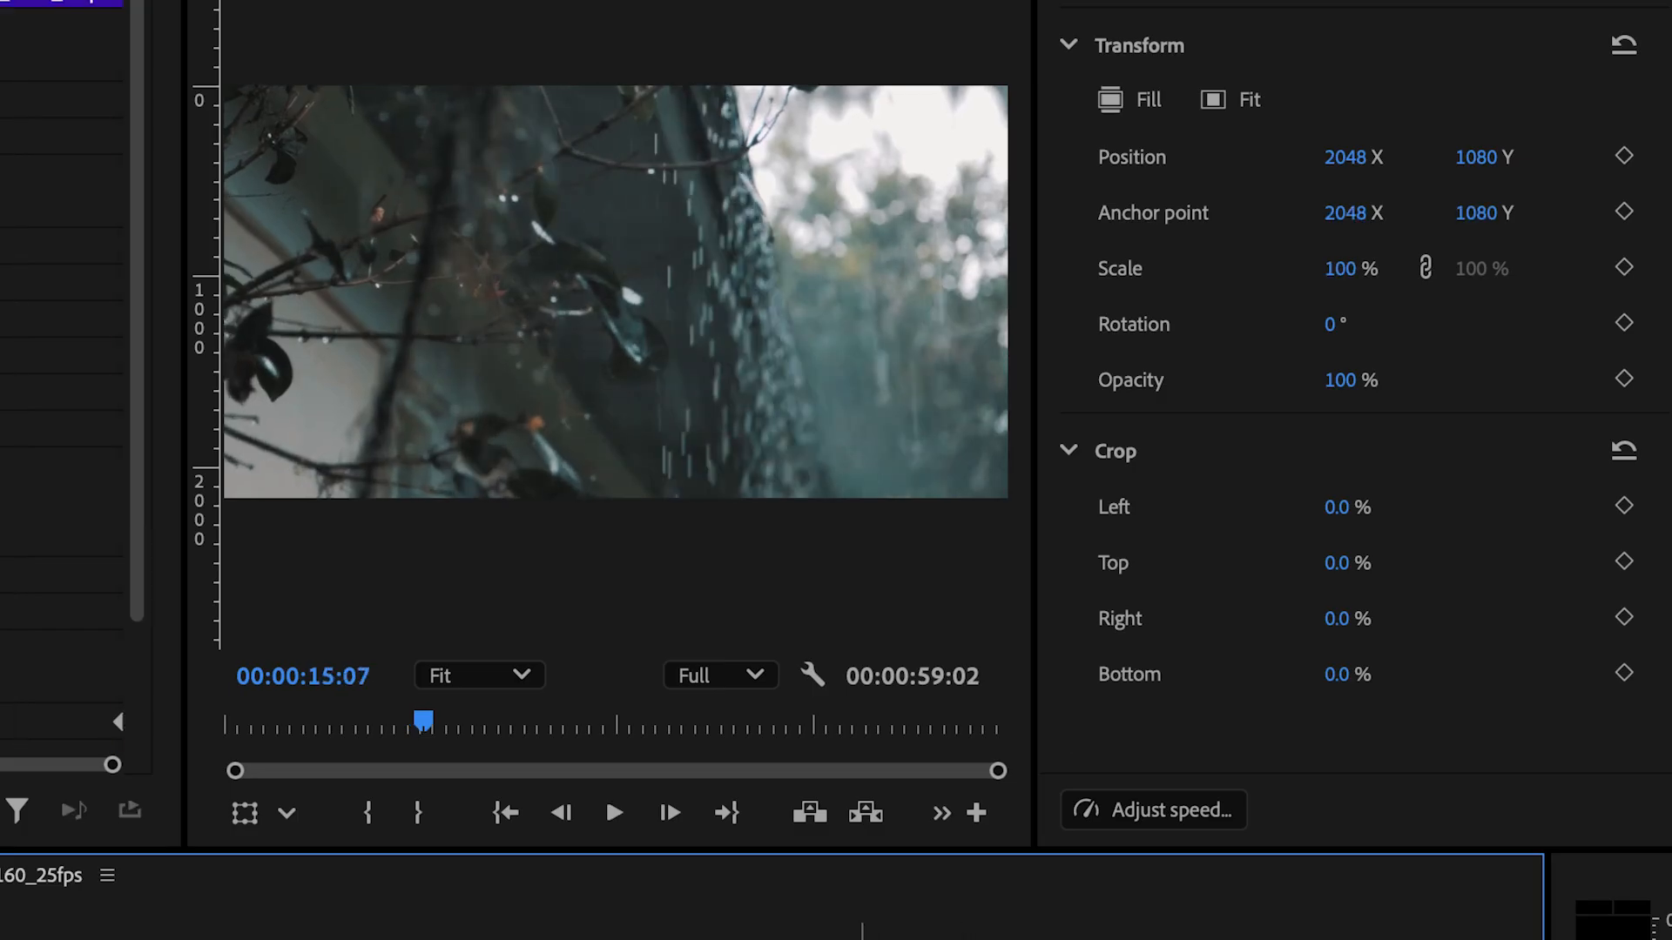
{"action": "left_click_drag", "start_coordinate": [846, 939], "coordinate": [679, 939]}
{"action": "left_click_drag", "start_coordinate": [866, 939], "coordinate": [683, 939]}
{"action": "left_click", "coordinate": [683, 939]}
{"action": "left_click_drag", "start_coordinate": [1001, 938], "coordinate": [1240, 938]}
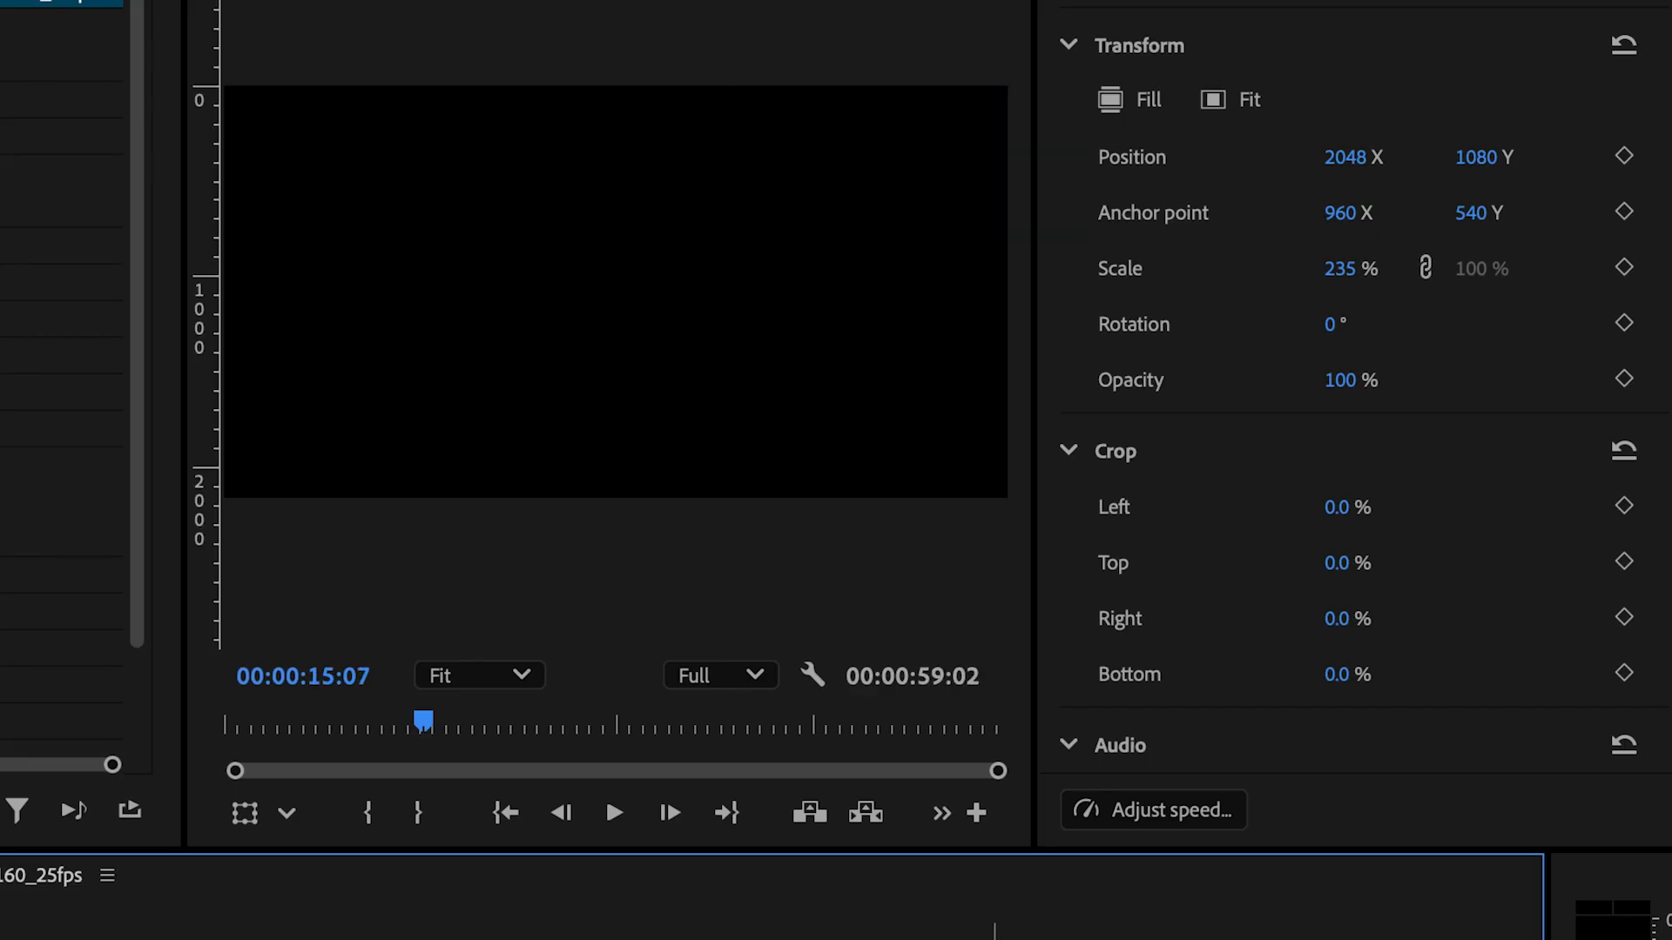
{"action": "left_click_drag", "start_coordinate": [994, 938], "coordinate": [1259, 938]}
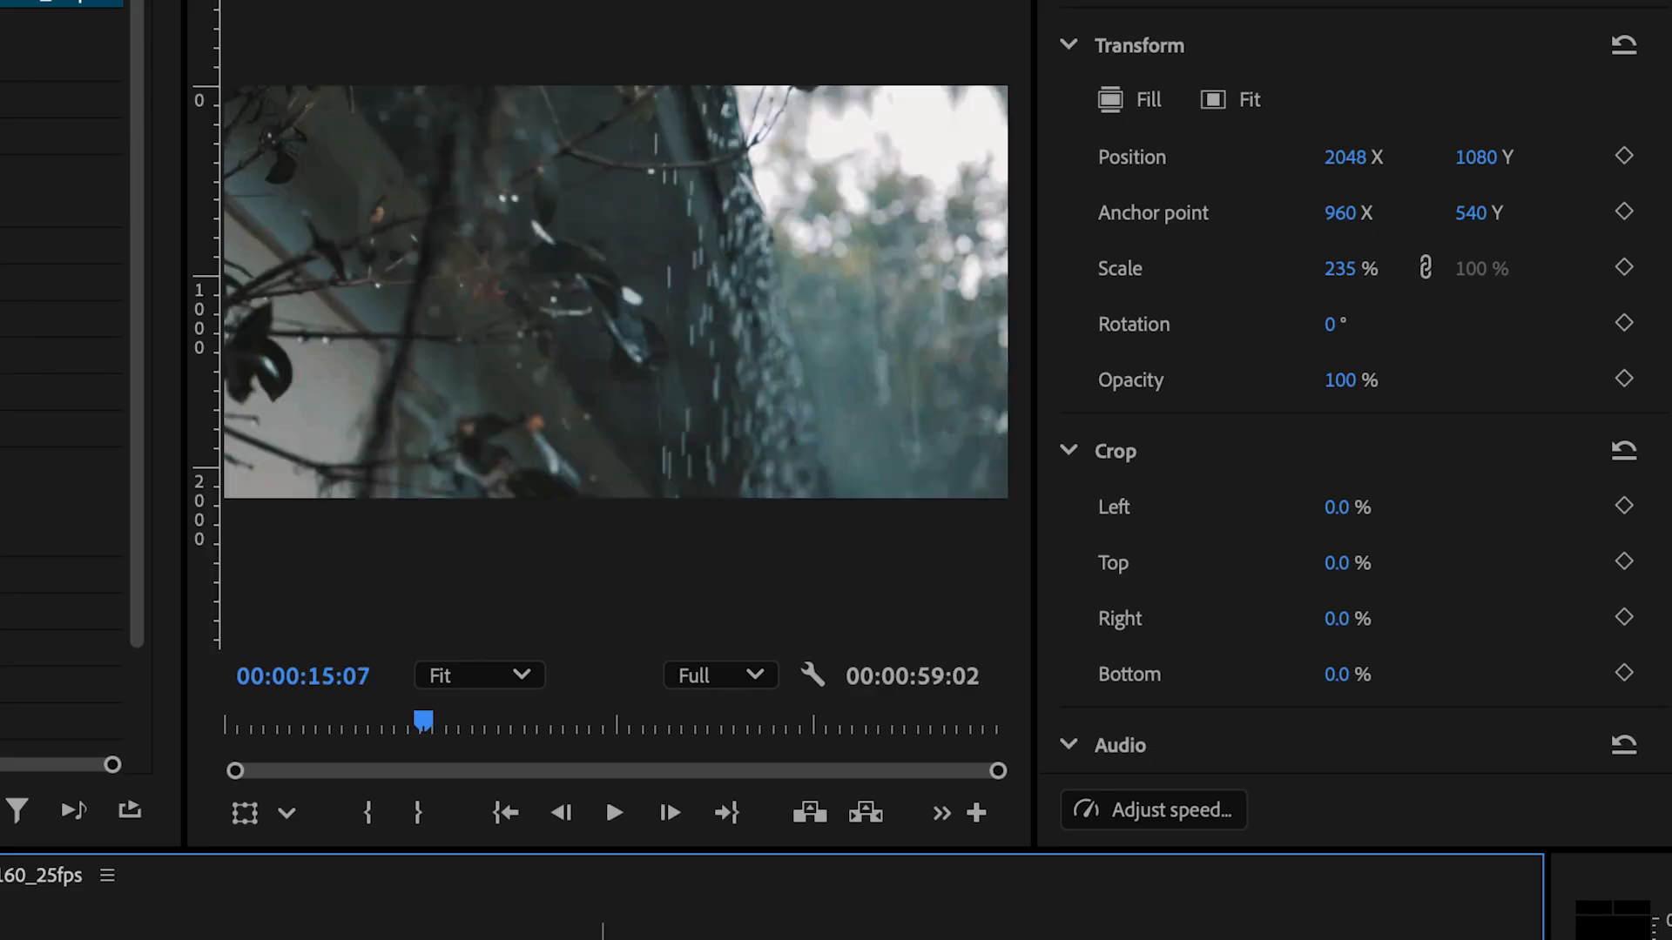
Move the outer Blurriness keyframes to the start of the first blurred segment and the end of the second
{"action": "left_click", "coordinate": [727, 938]}
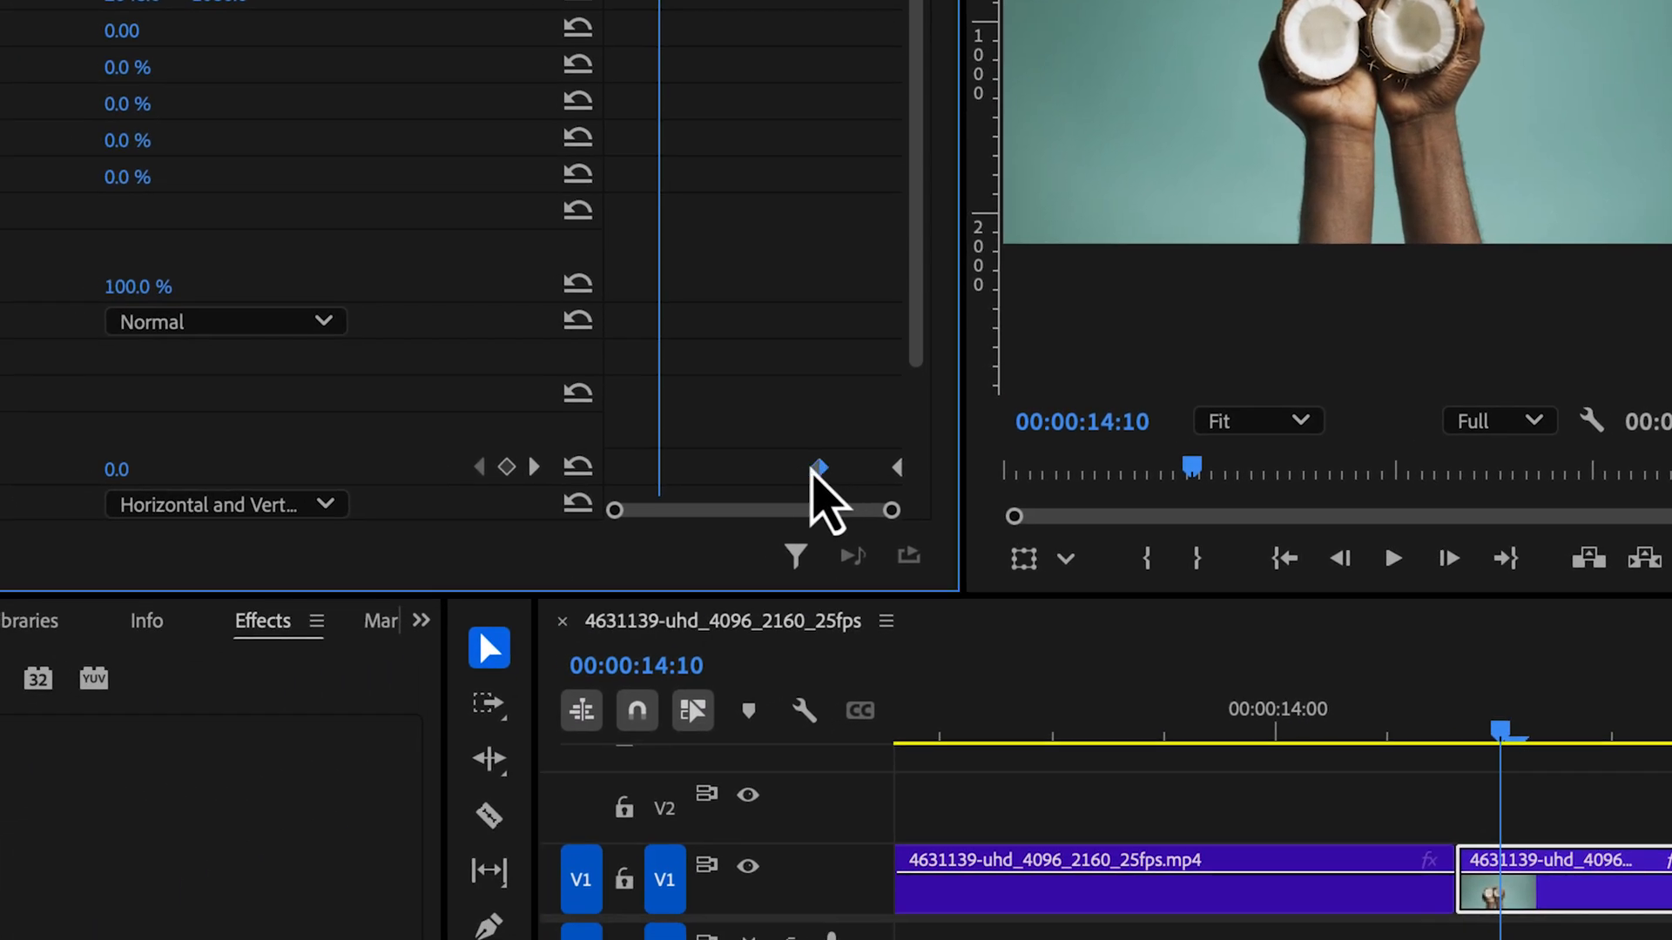
{"action": "left_click_drag", "start_coordinate": [812, 470], "coordinate": [662, 468]}
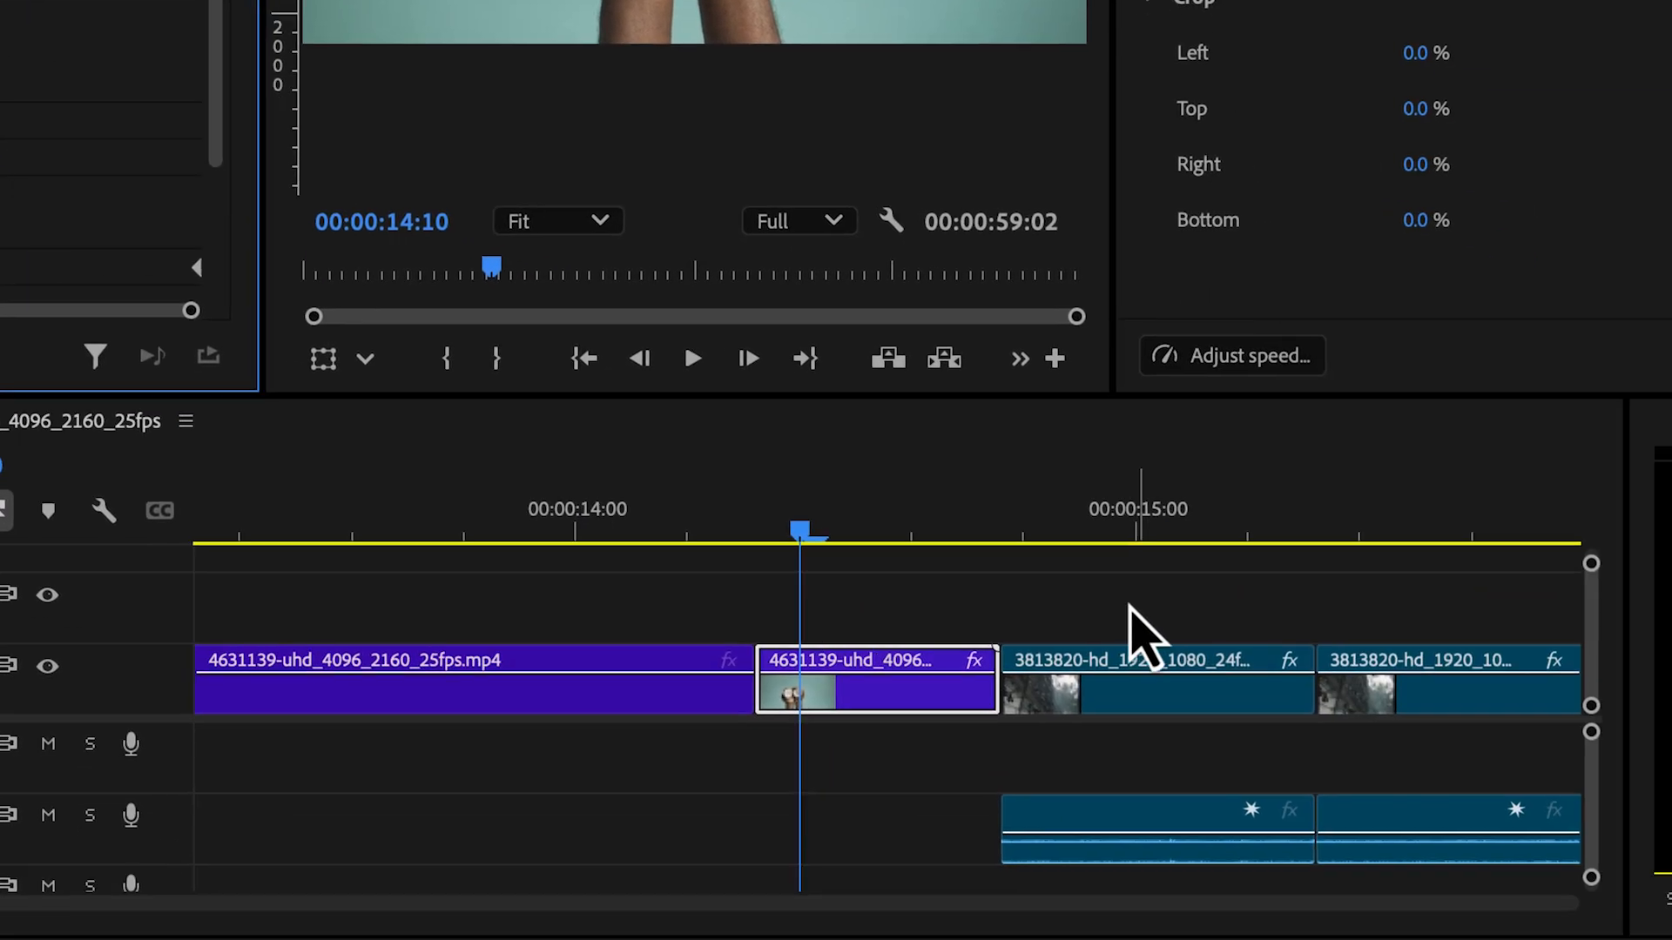
{"action": "left_click", "coordinate": [1097, 683]}
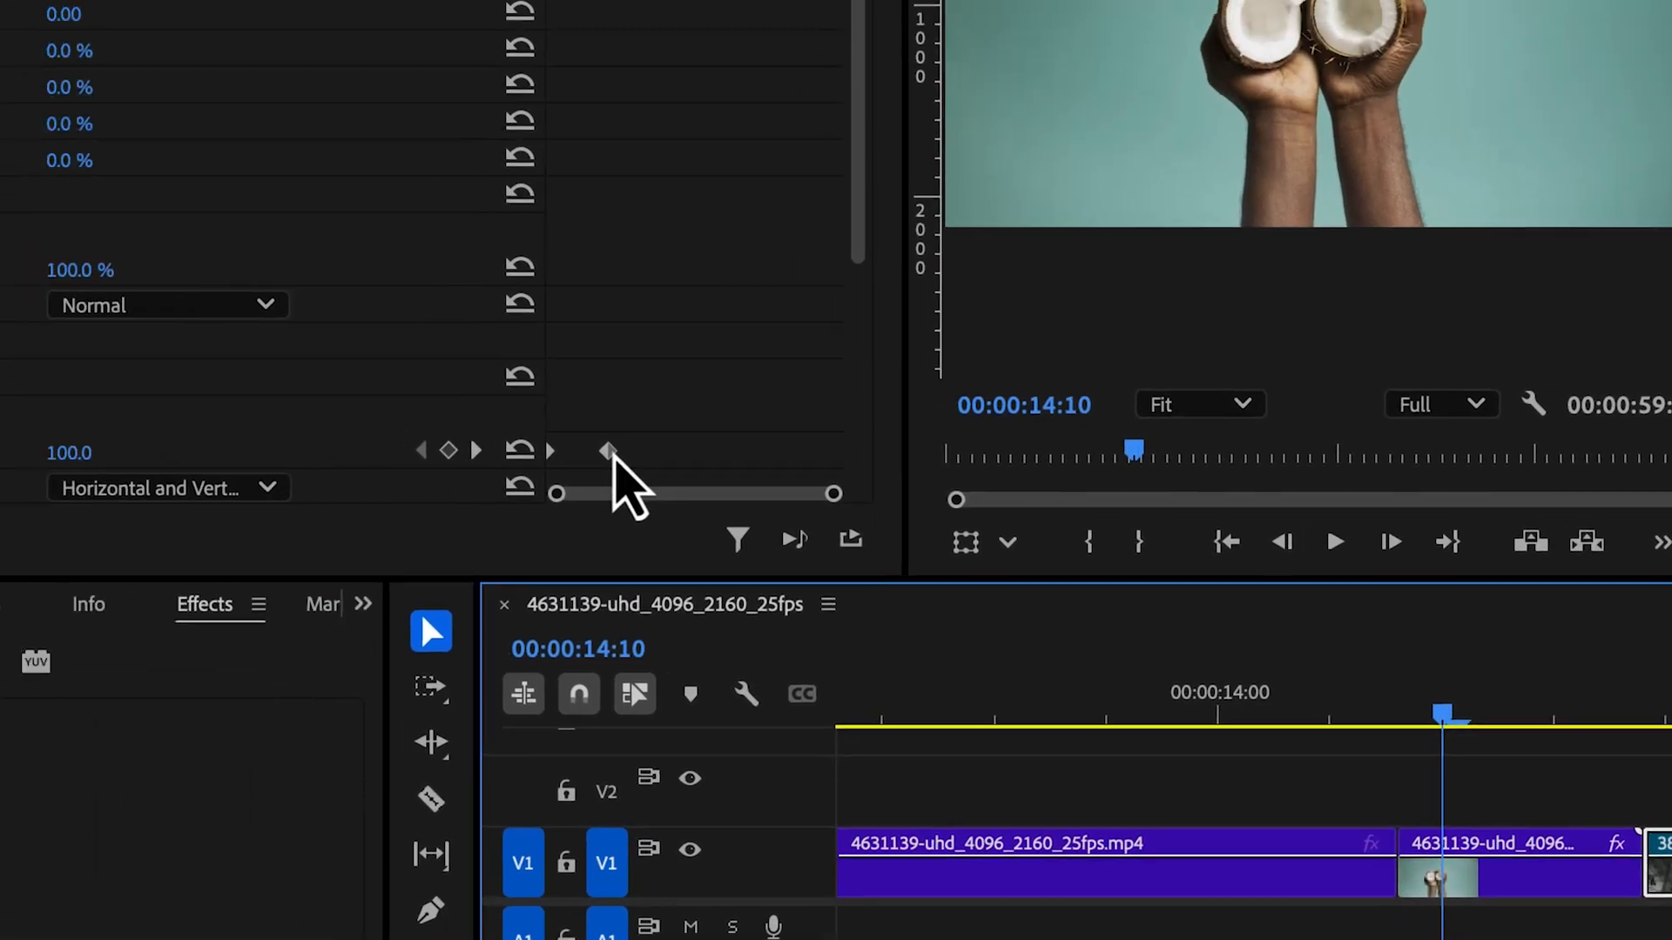
{"action": "left_click_drag", "start_coordinate": [612, 452], "coordinate": [844, 440]}
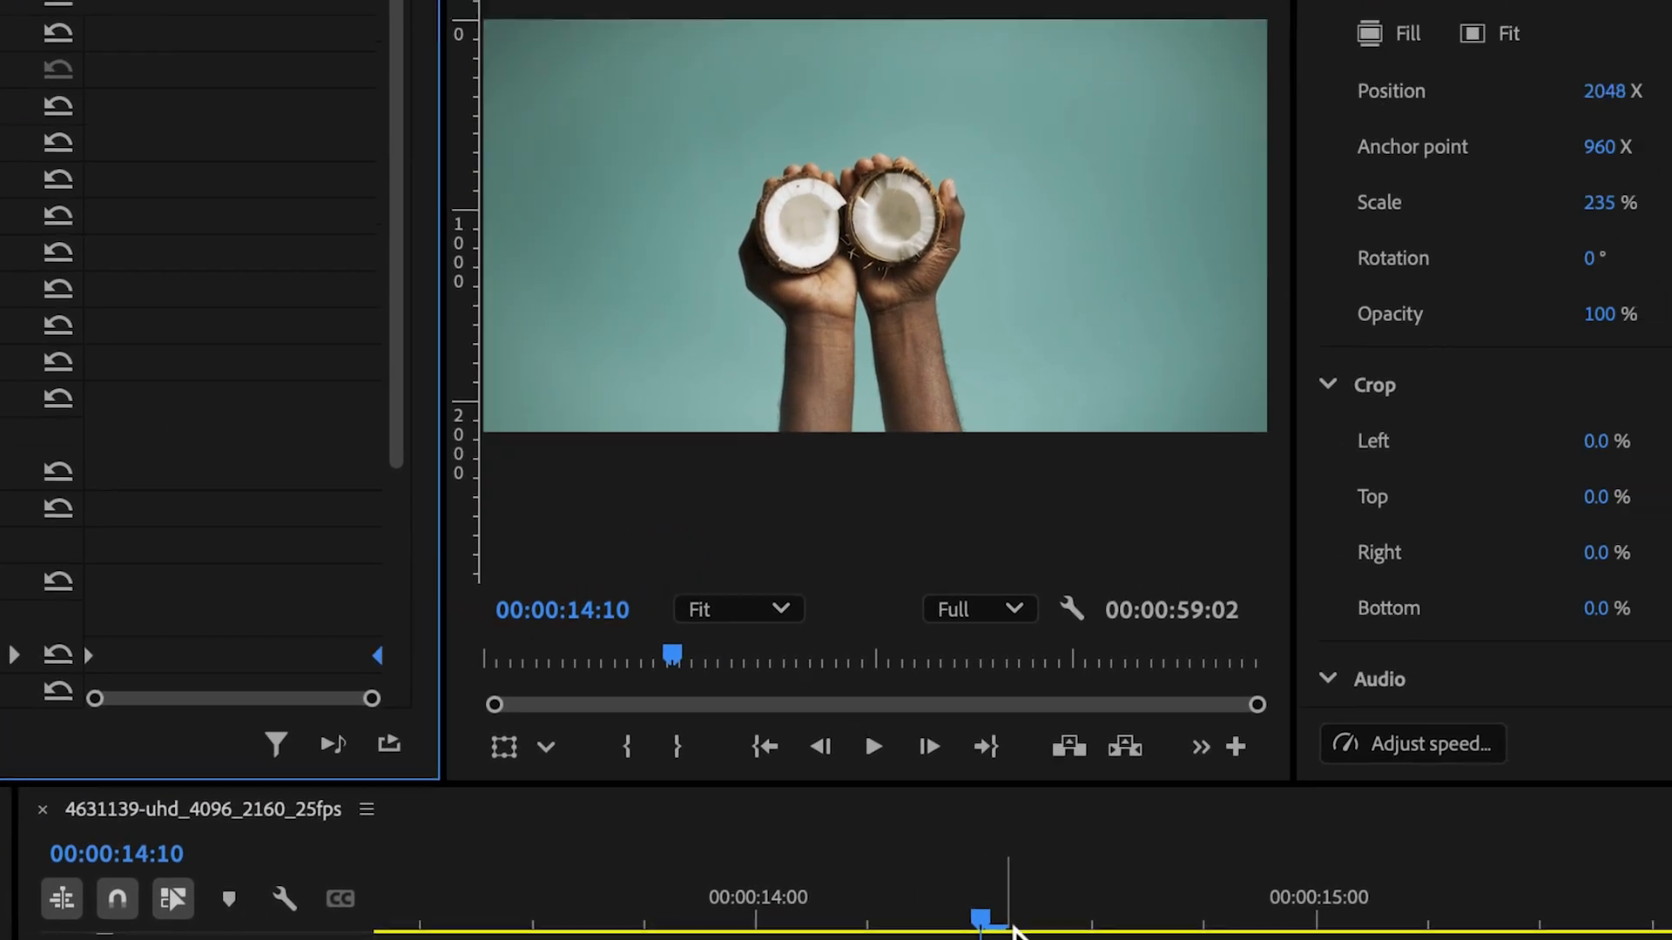
Play back the lengthened blur transition from before the cut
{"action": "left_click_drag", "start_coordinate": [1502, 731], "coordinate": [963, 730]}
{"action": "key", "text": "space"}
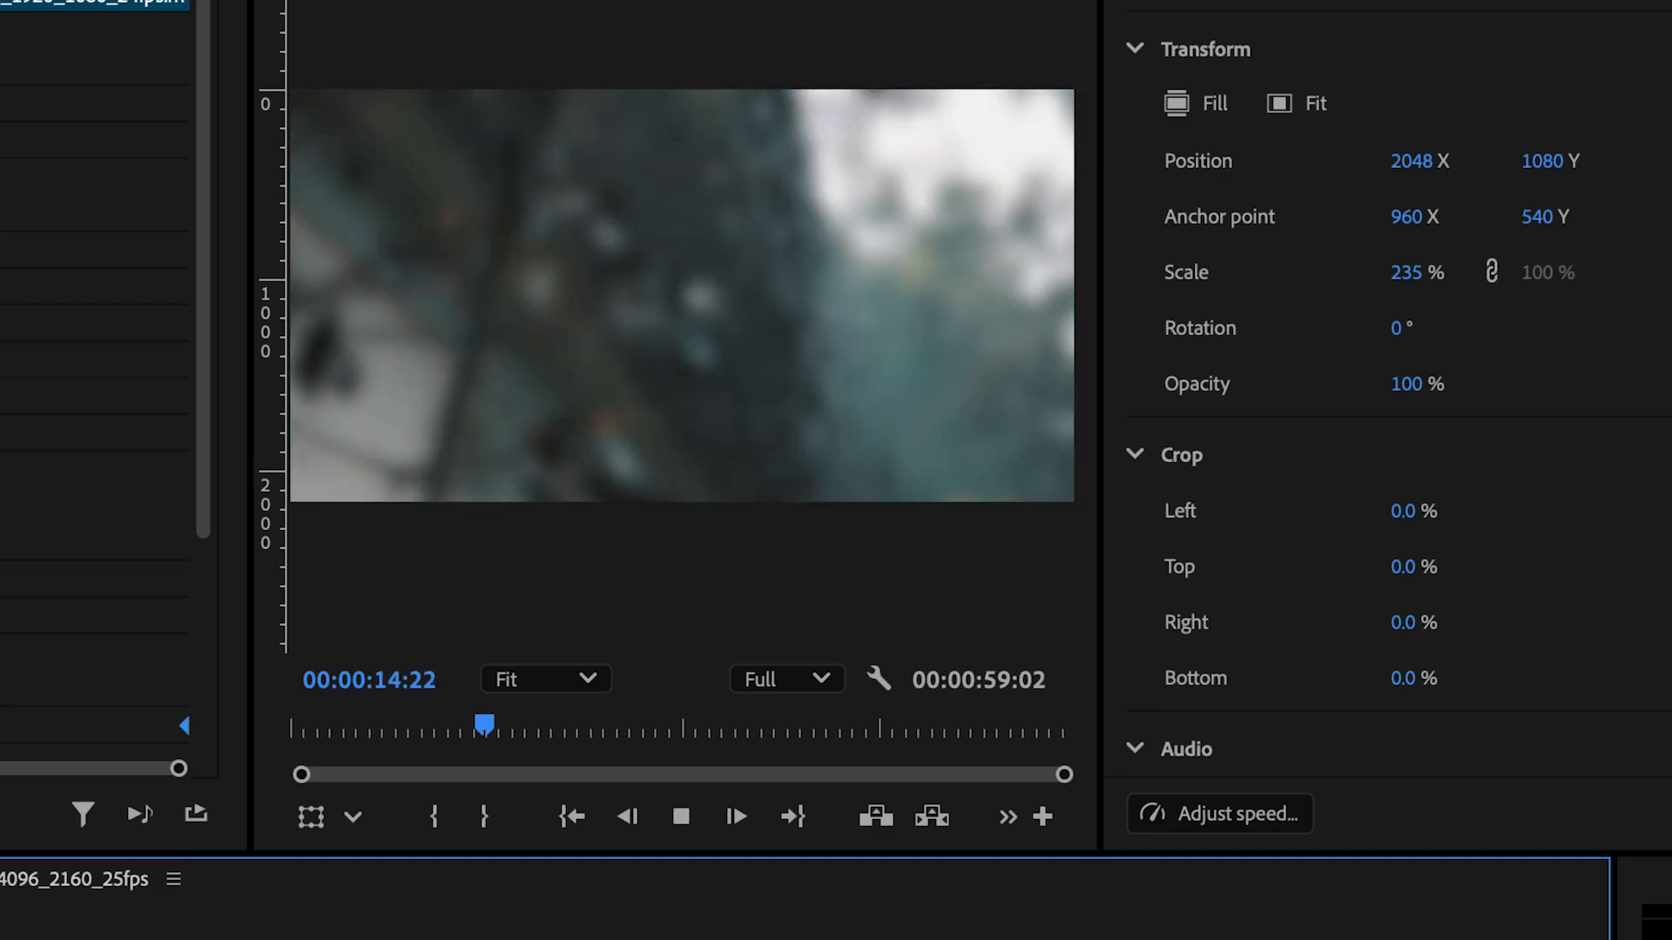
{"action": "key", "text": "space"}
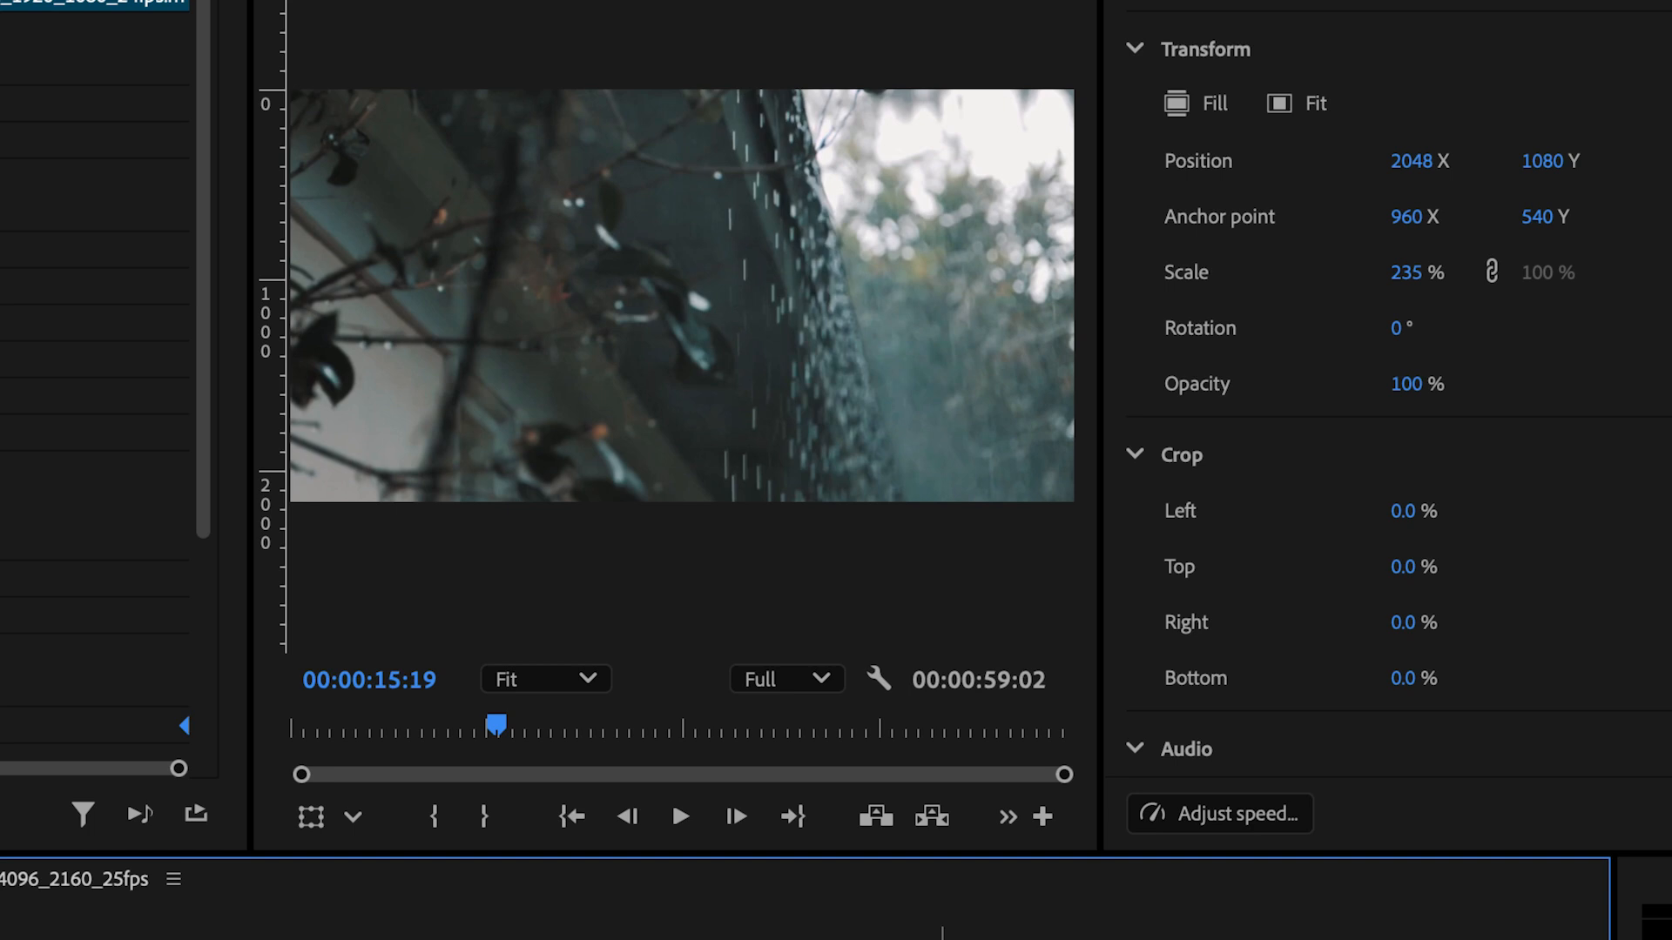
Remove the two blurred segments and move the remaining rain clip up against the end of the coconut clip
{"action": "key", "text": "ctrl+a"}
{"action": "key", "text": "ctrl+shift+a"}
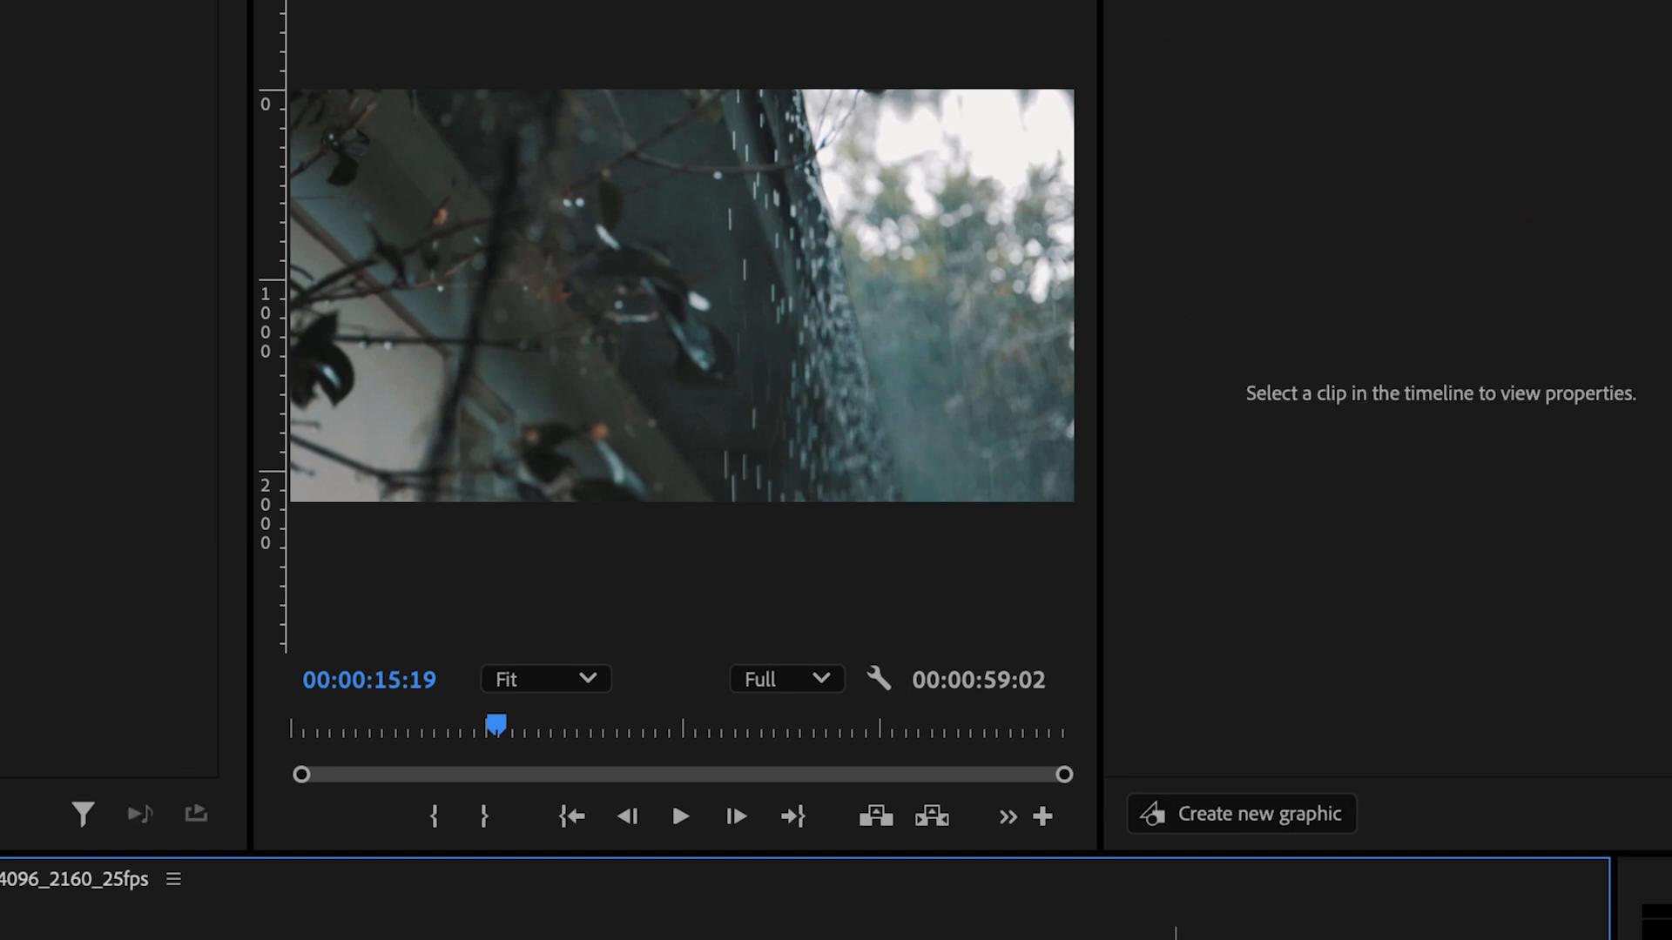
{"action": "key", "text": "d"}
{"action": "left_click_drag", "start_coordinate": [1234, 939], "coordinate": [679, 938]}
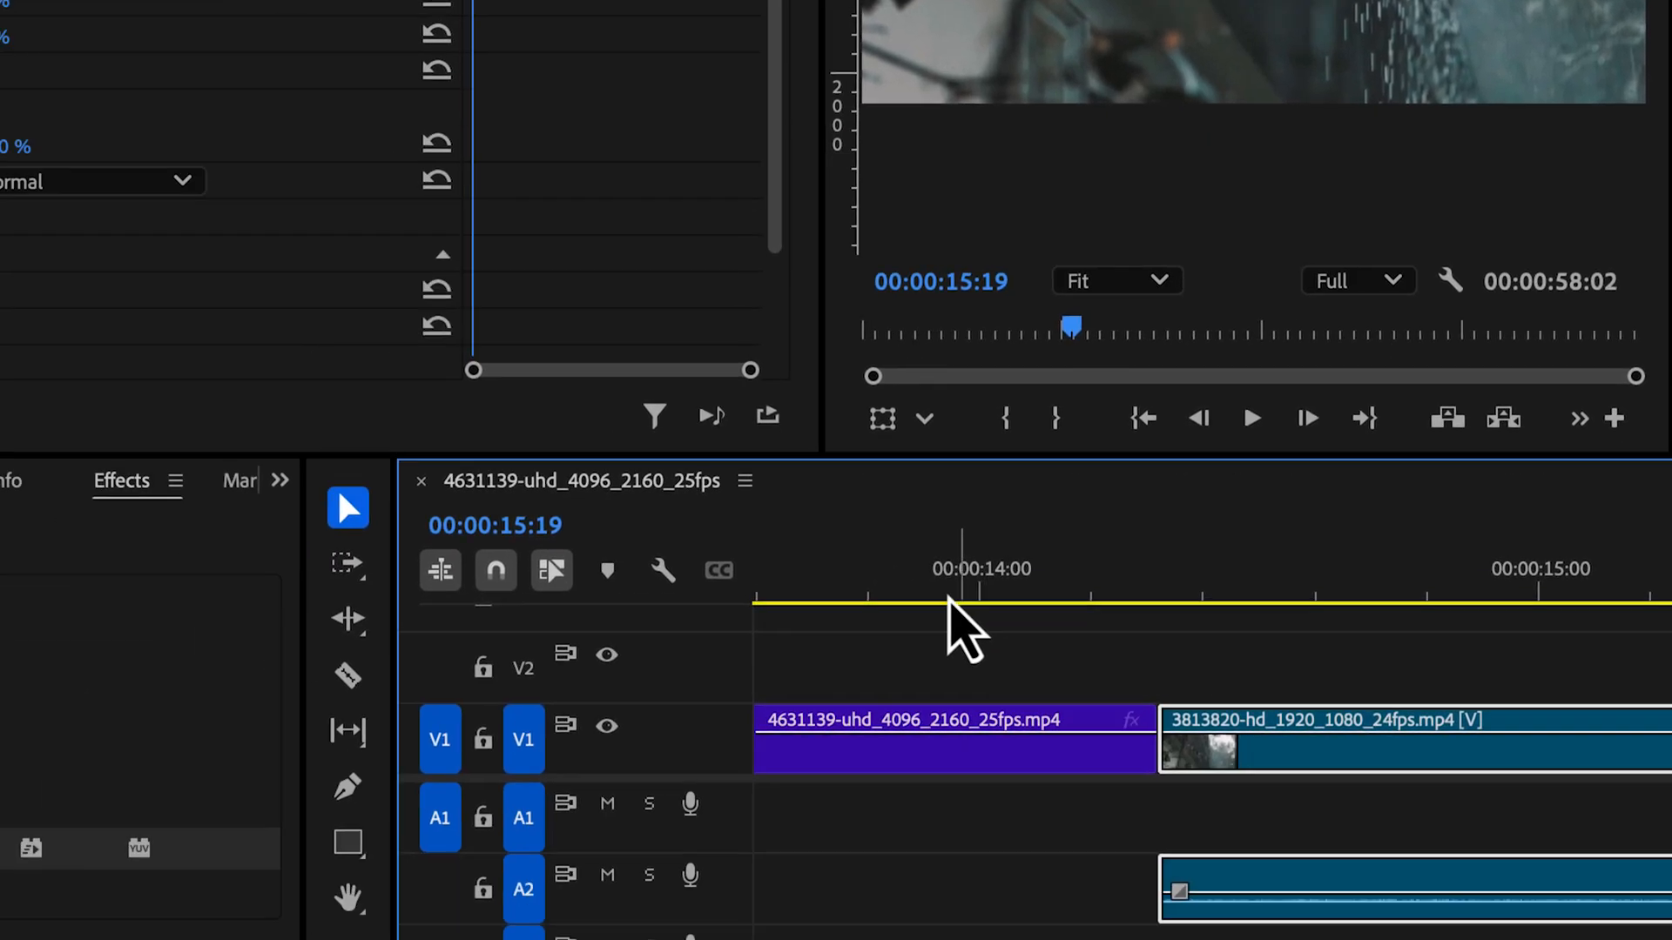
Split the coconut clip at 00:00:13:21 and the rain clip at about 00:00:14:19
{"action": "left_click", "coordinate": [1036, 488]}
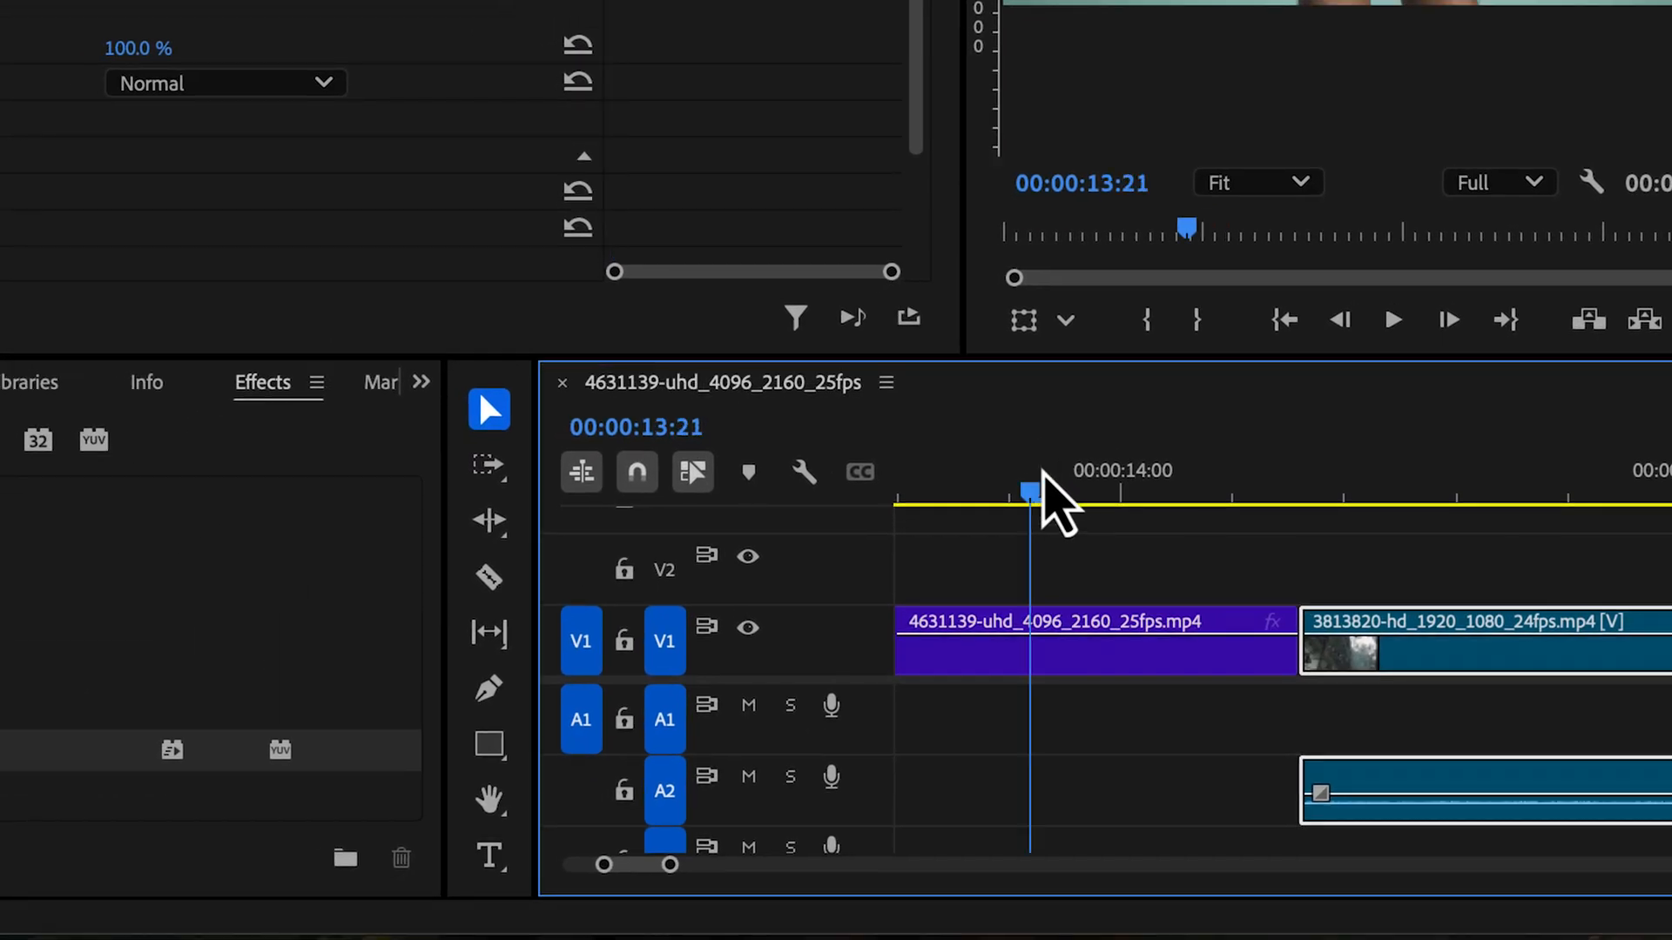
{"action": "key", "text": "c"}
{"action": "left_click", "coordinate": [1037, 662]}
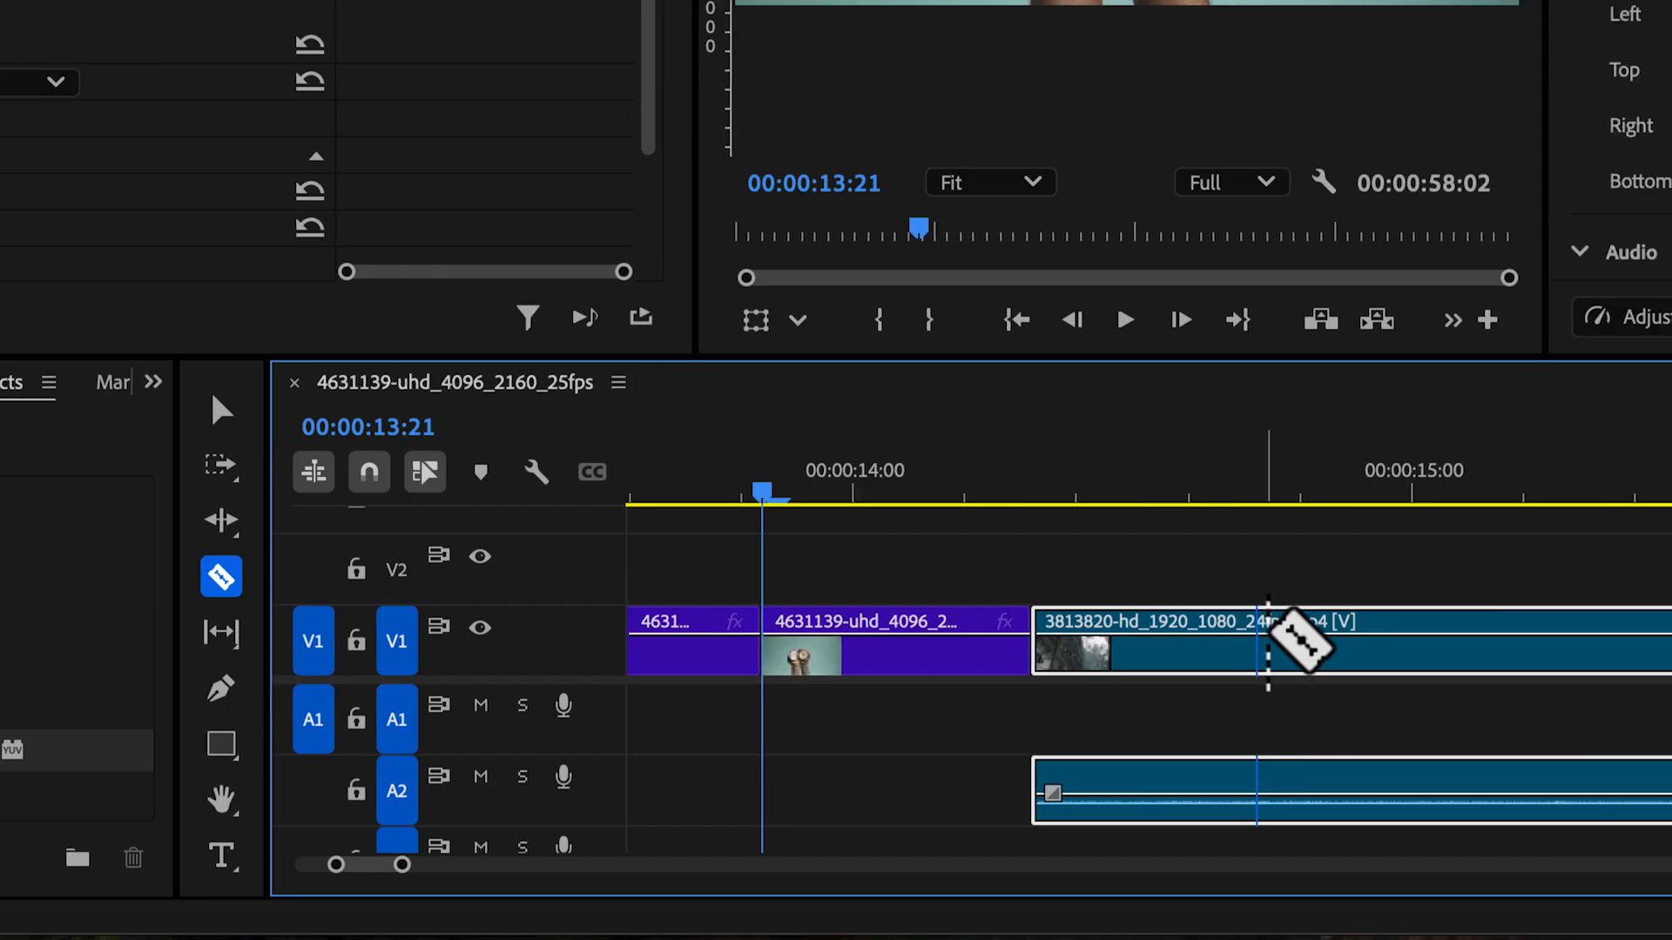
{"action": "left_click", "coordinate": [1273, 645]}
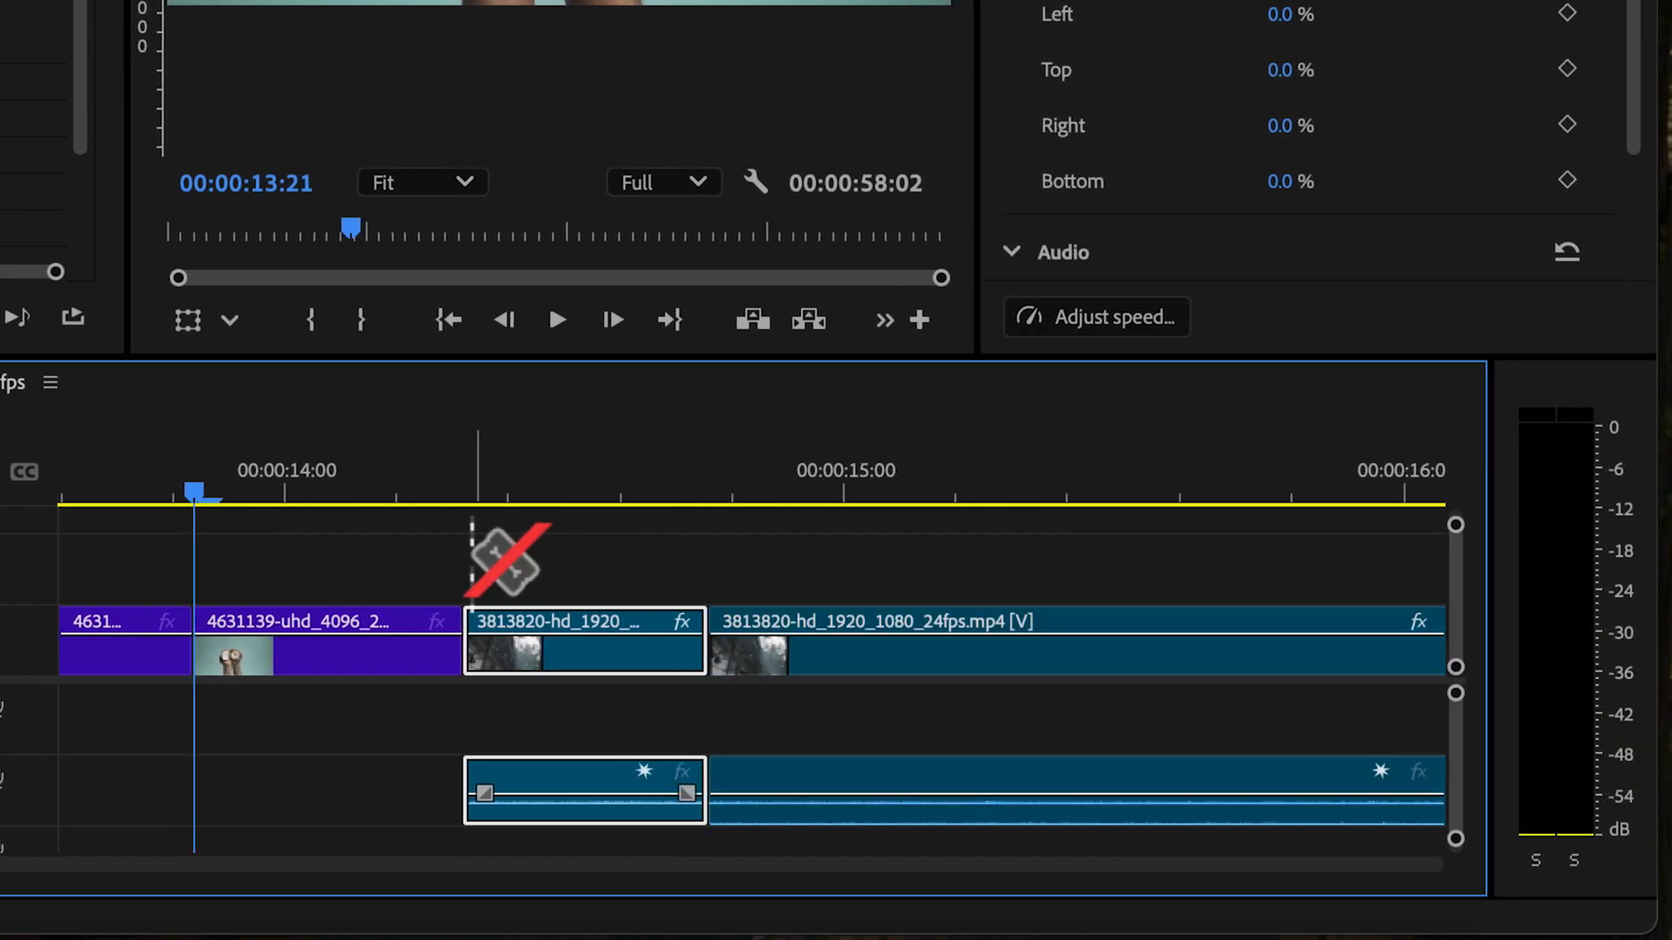
{"action": "key", "text": "v"}
Add a Scale keyframe at the start of the coconut segment just before the cut
{"action": "left_click", "coordinate": [313, 660]}
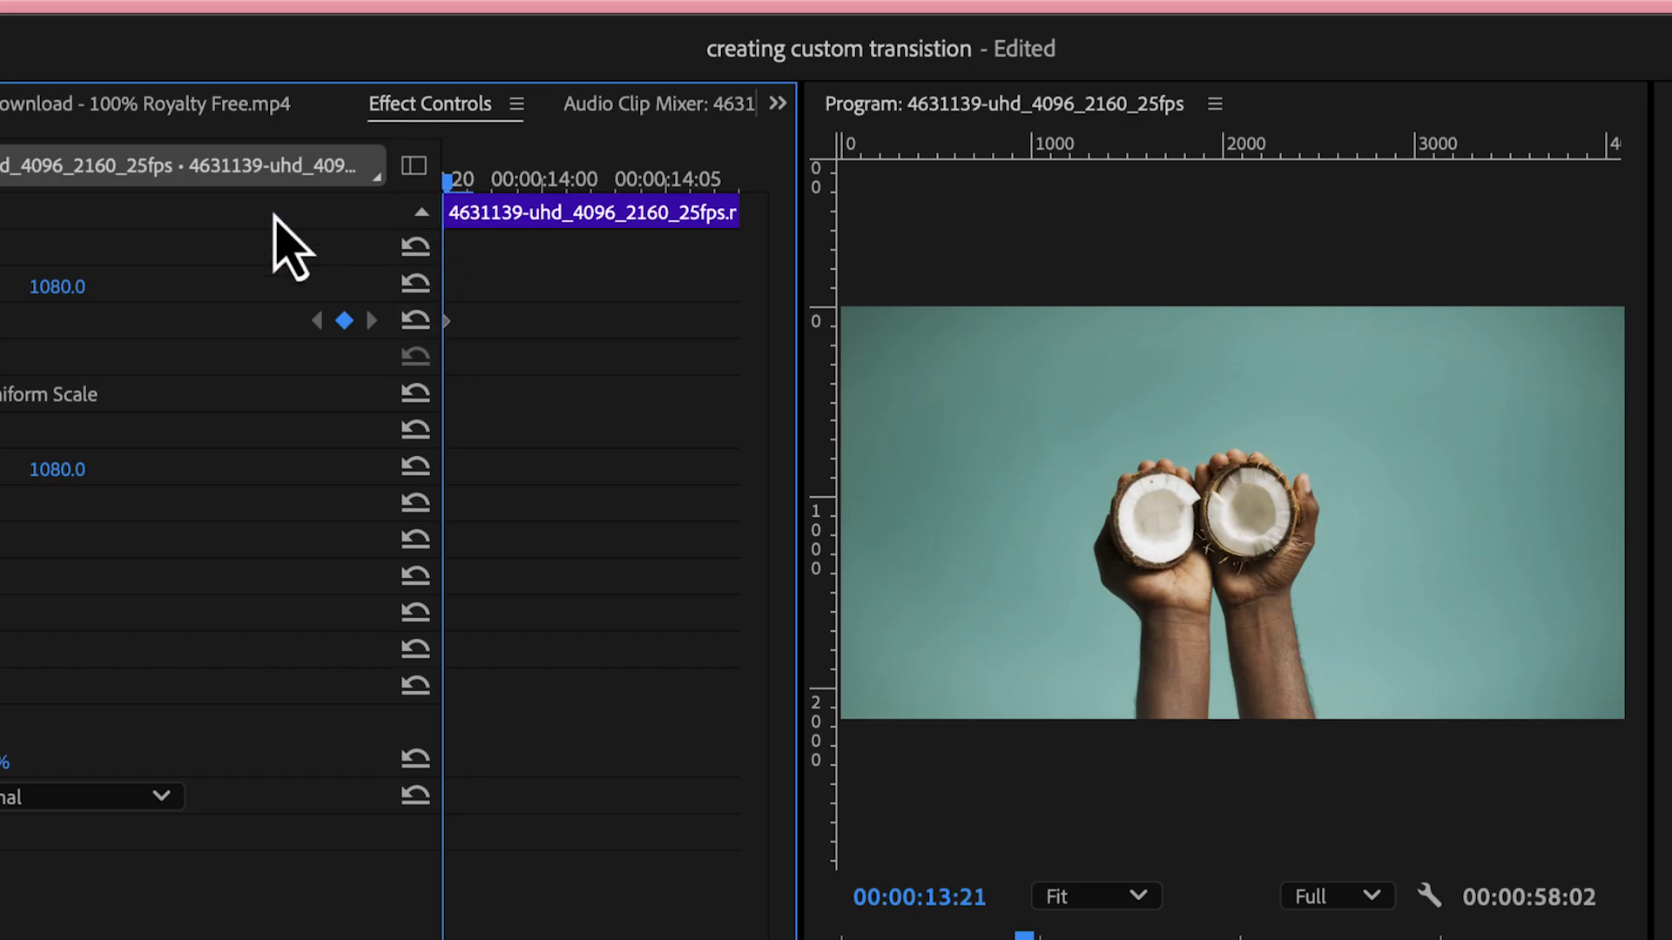
{"action": "left_click", "coordinate": [5, 324]}
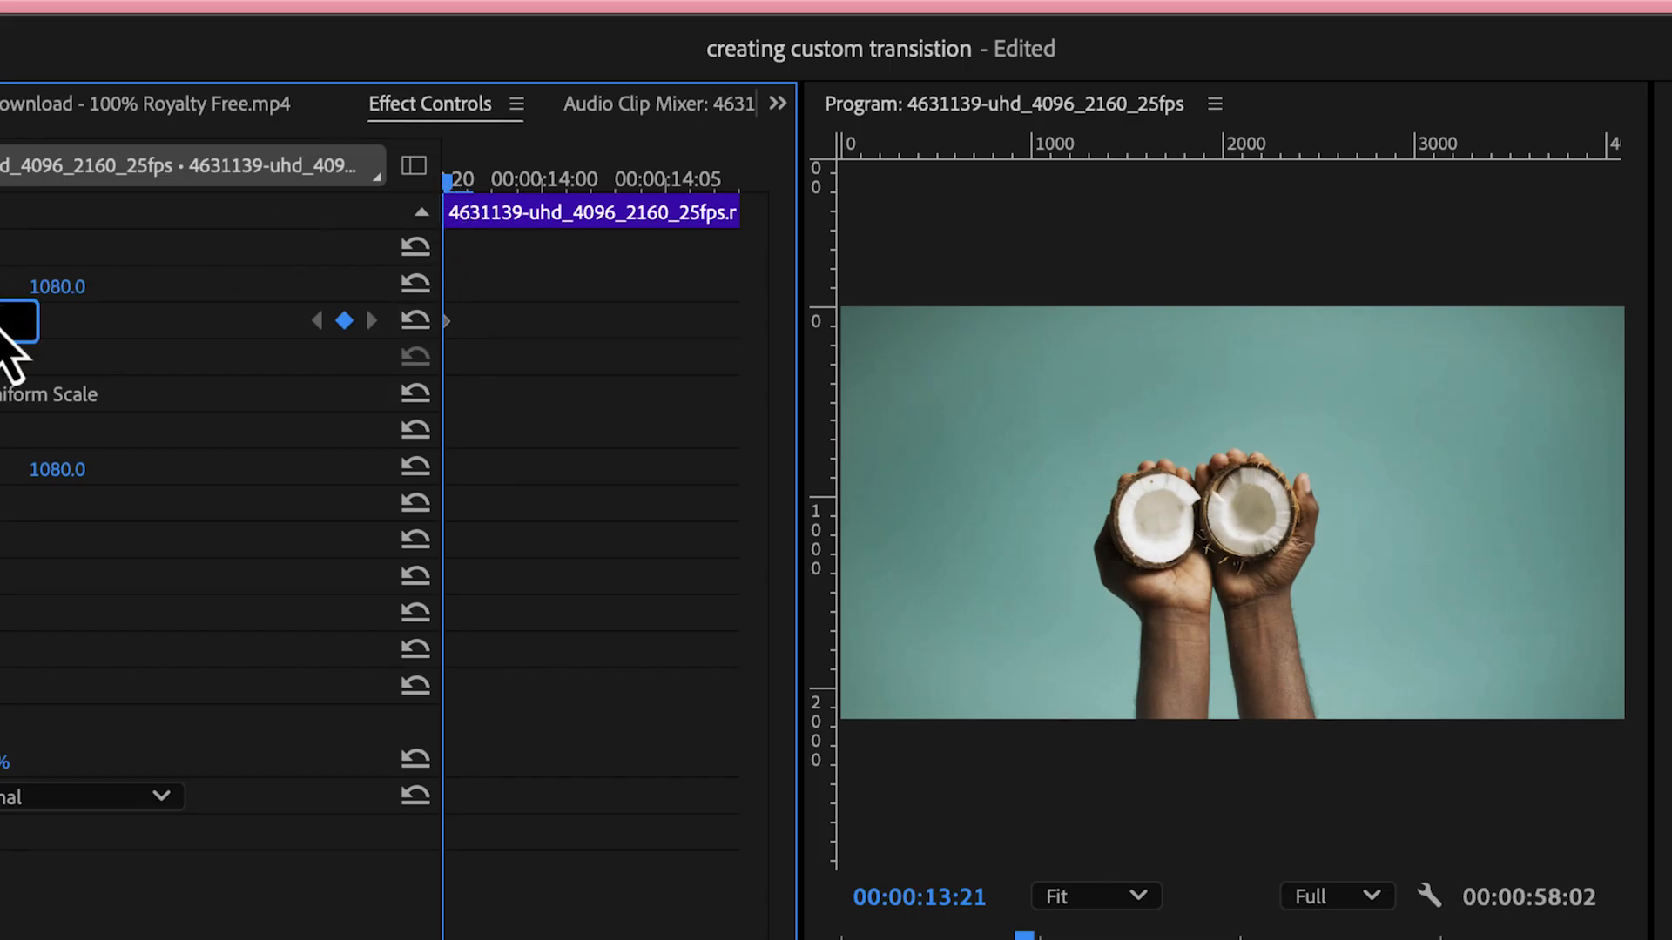
{"action": "type", "text": "0"}
{"action": "key", "text": "Return"}
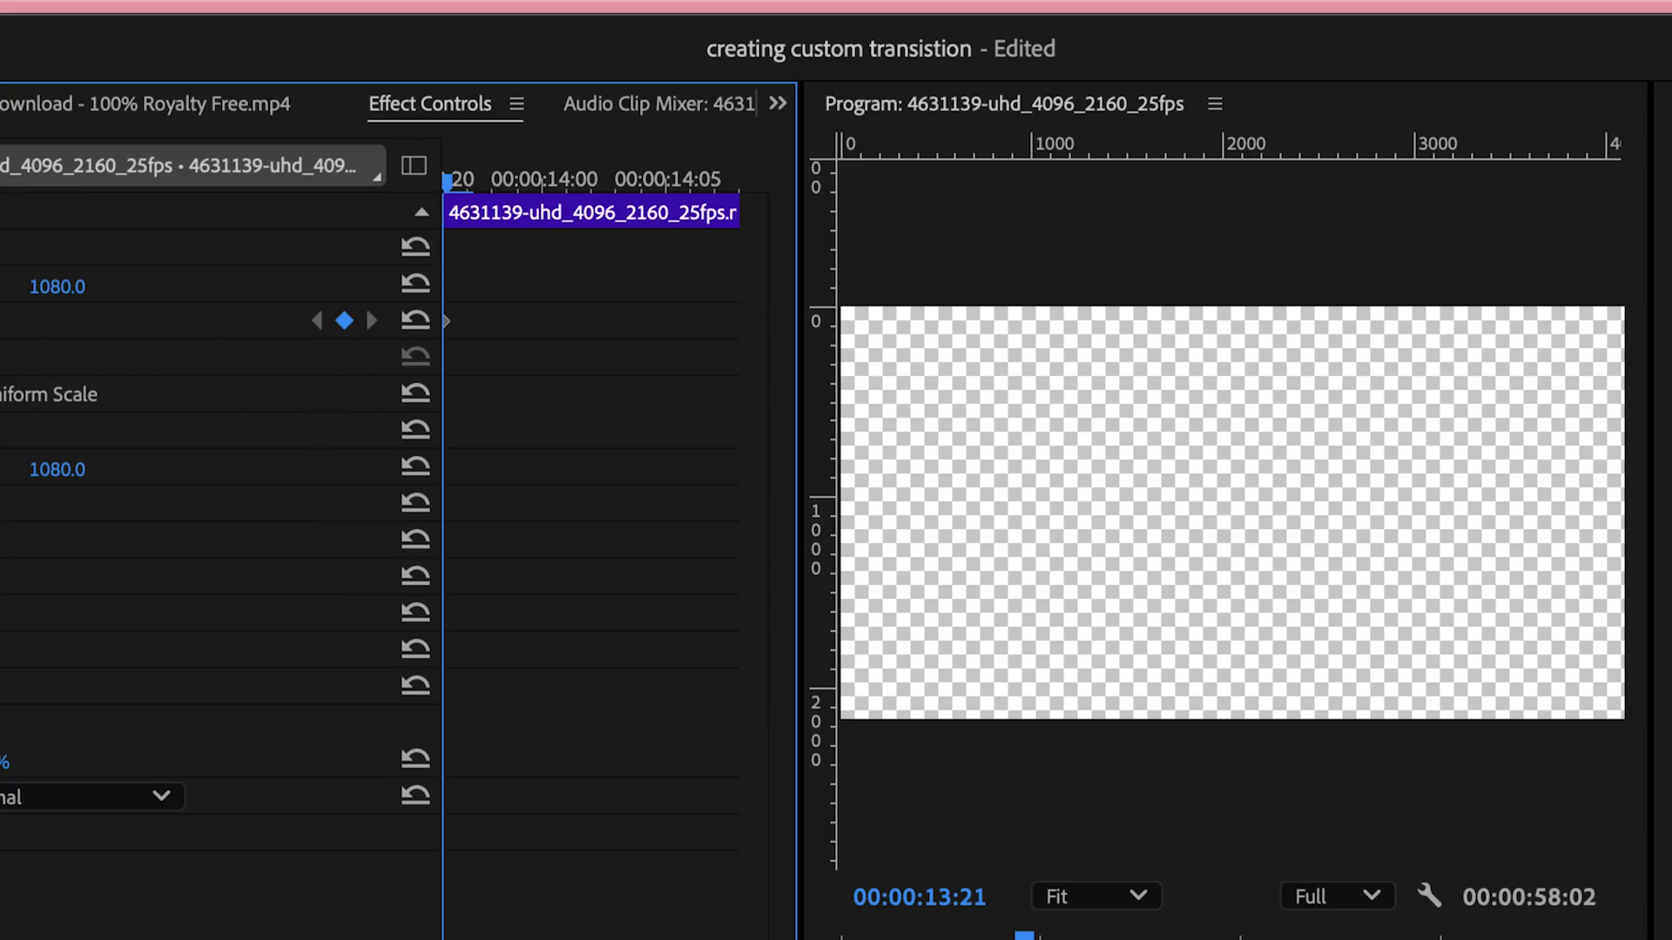
{"action": "left_click", "coordinate": [9, 320]}
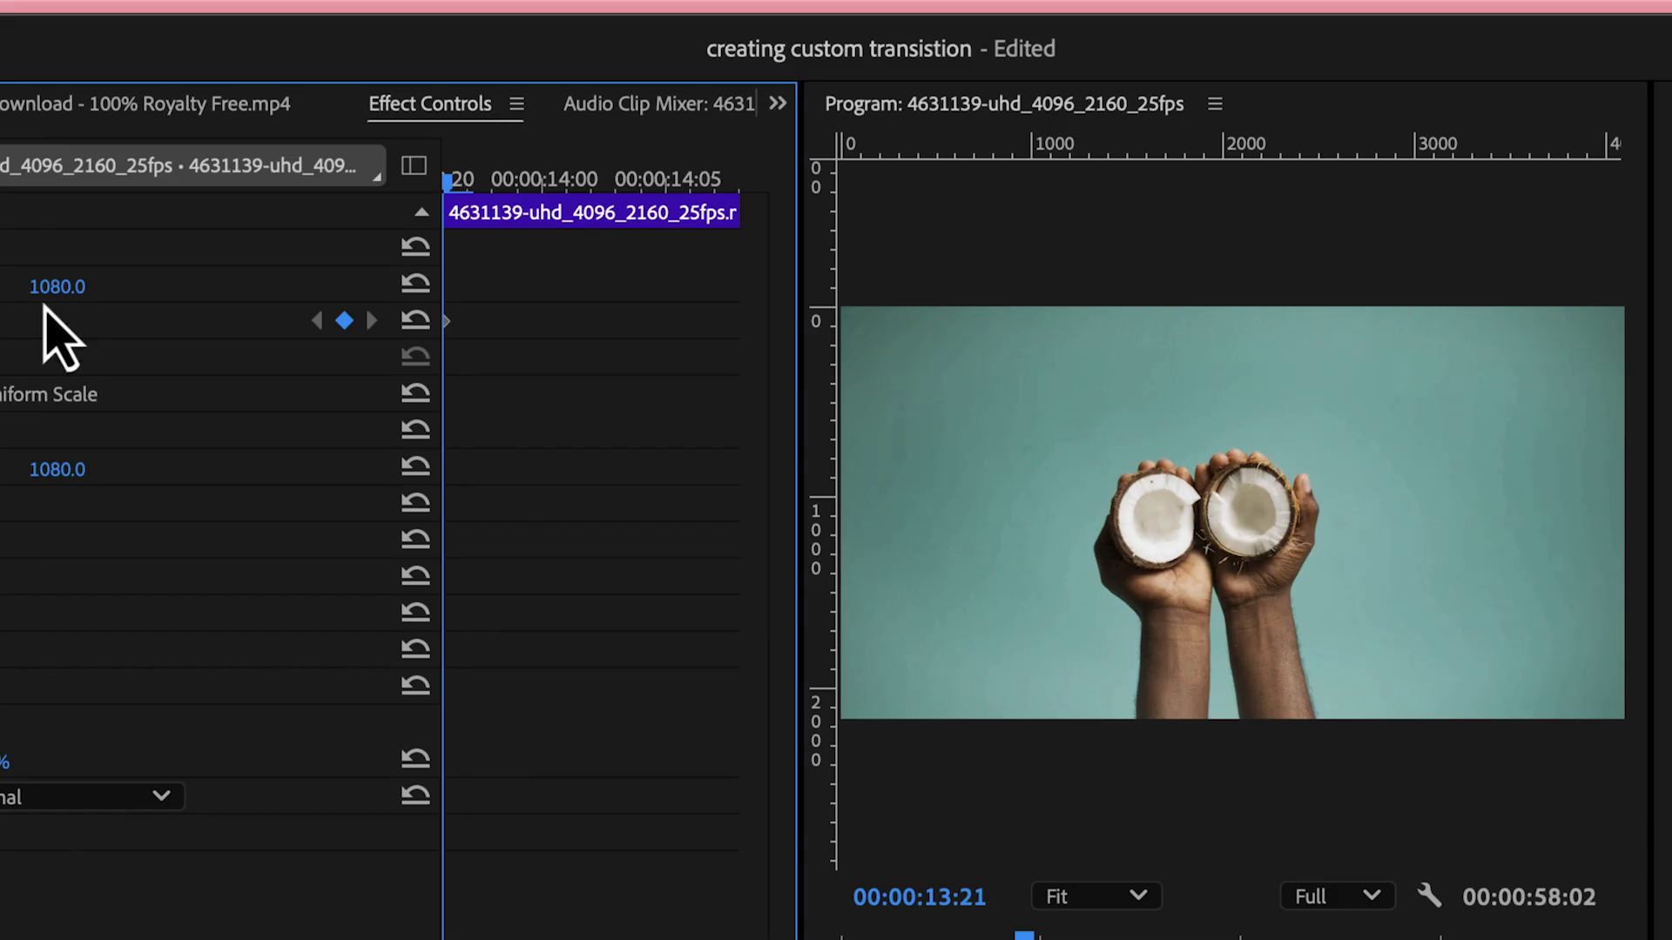
Add a second Scale keyframe with a new value at the end of the coconut segment, at 00:00:14:08
{"action": "left_click_drag", "start_coordinate": [449, 180], "coordinate": [747, 220]}
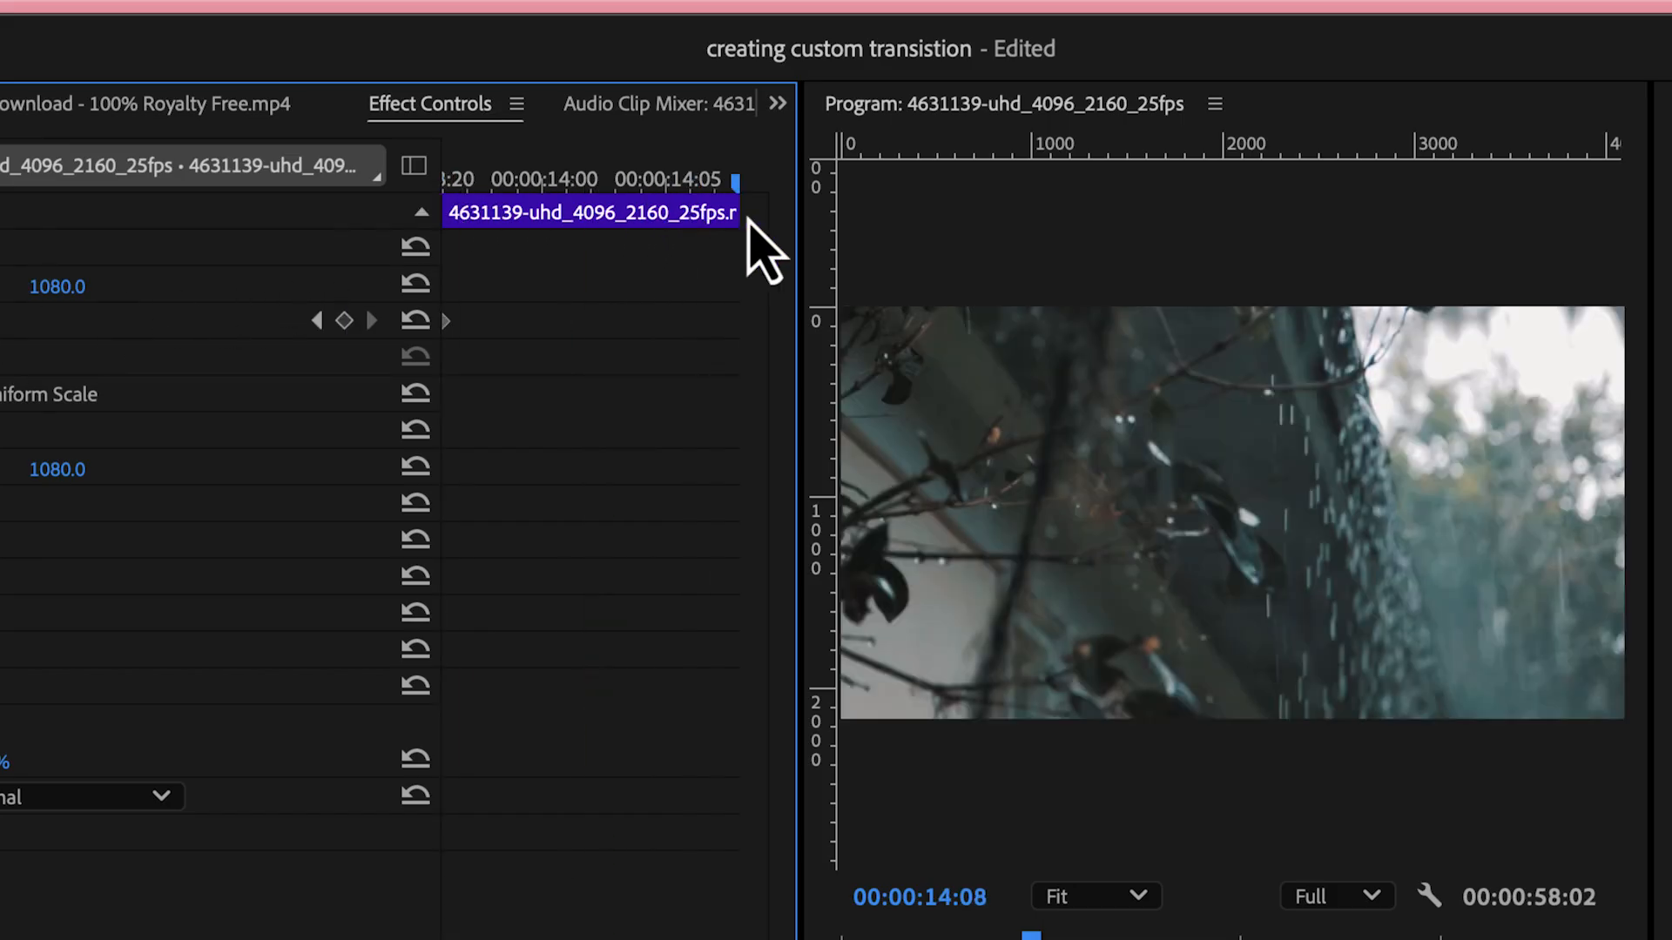
{"action": "left_click", "coordinate": [0, 315]}
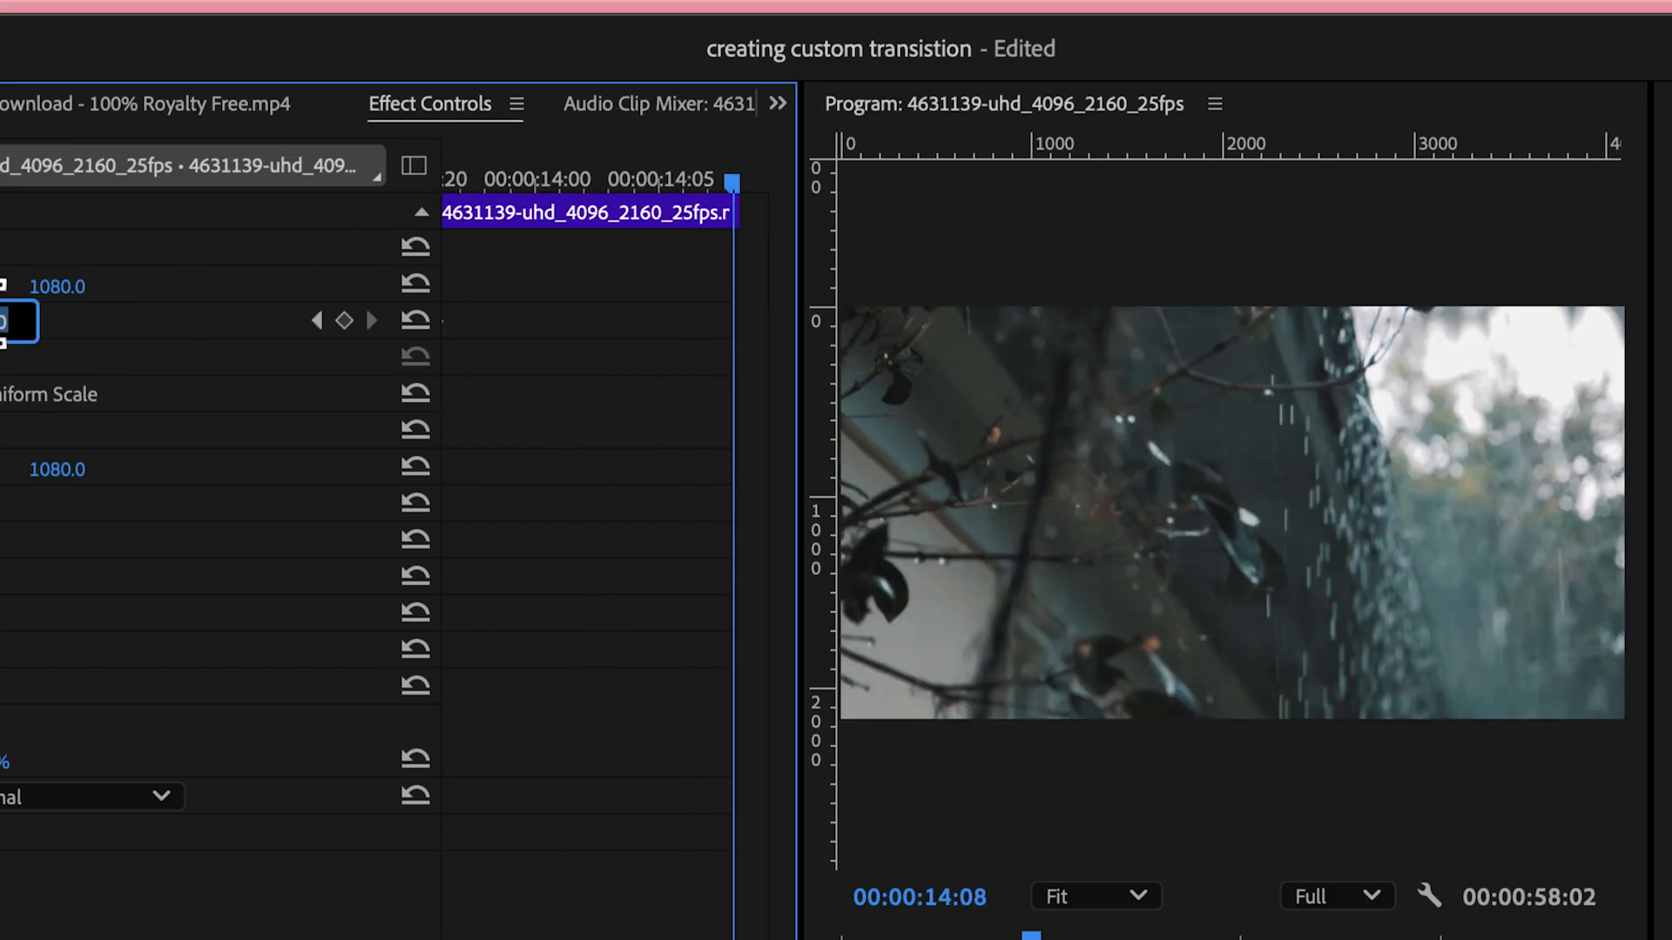
{"action": "key", "text": "BackSpace"}
{"action": "key", "text": "Return"}
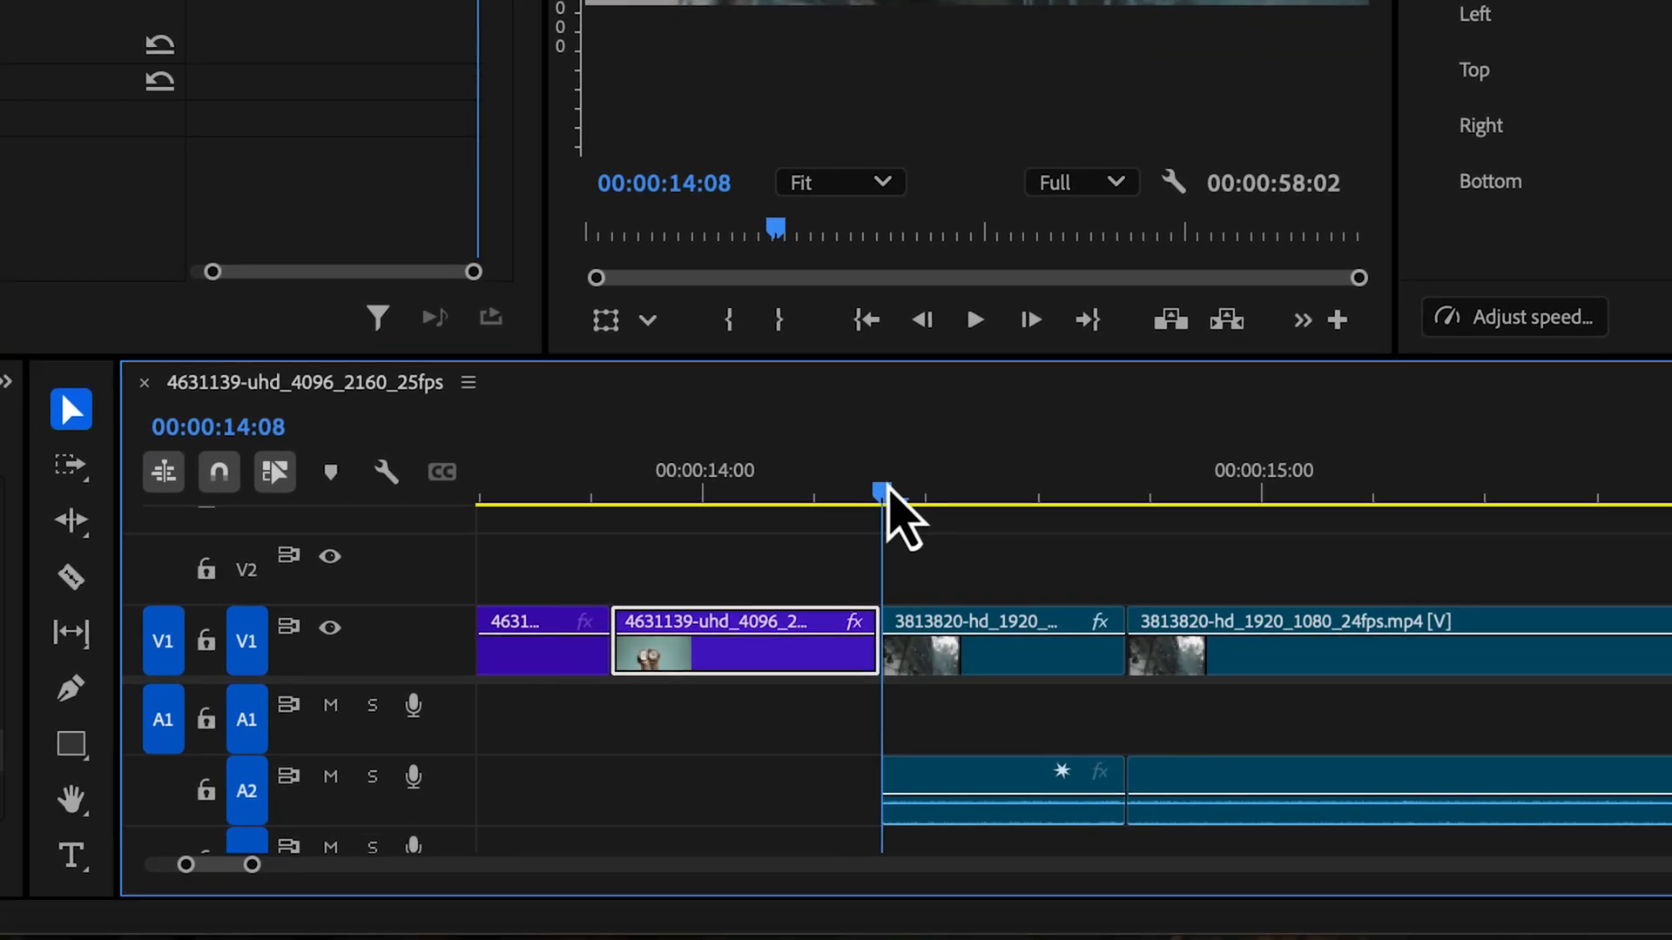
Add a Scale keyframe at the start of the rain segment just after the cut, at 00:00:14:08
{"action": "mouse_move", "coordinate": [881, 491]}
{"action": "left_mouse_down"}
{"action": "mouse_move", "coordinate": [917, 491]}
{"action": "mouse_move", "coordinate": [894, 496]}
{"action": "left_mouse_up"}
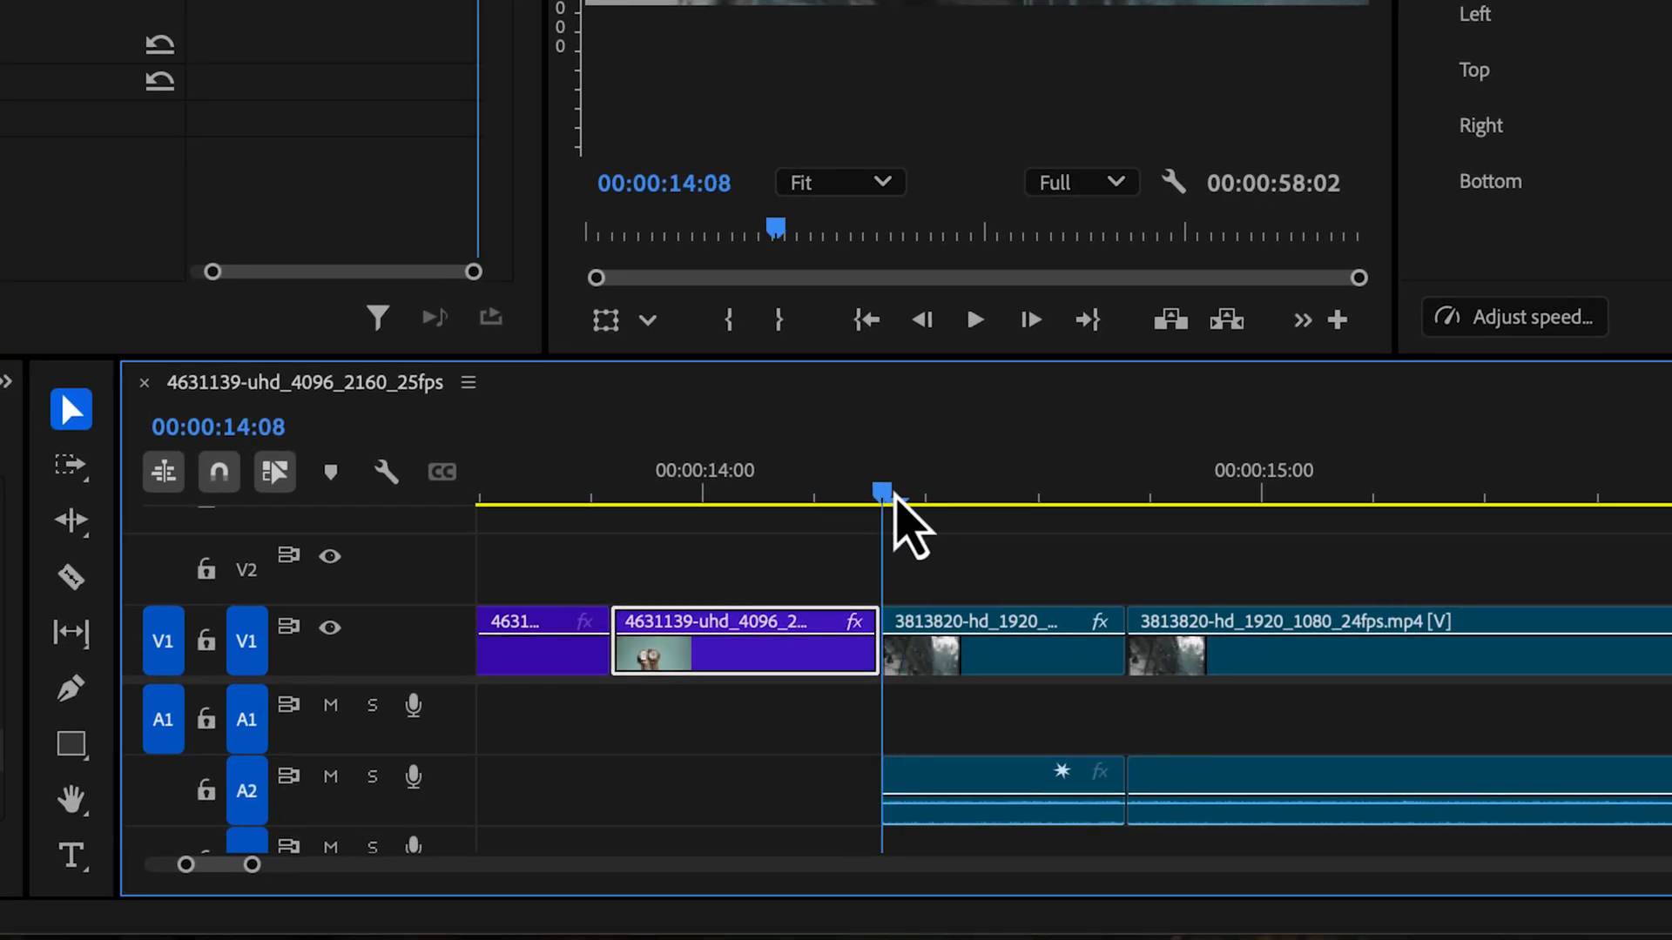
{"action": "left_click", "coordinate": [921, 655]}
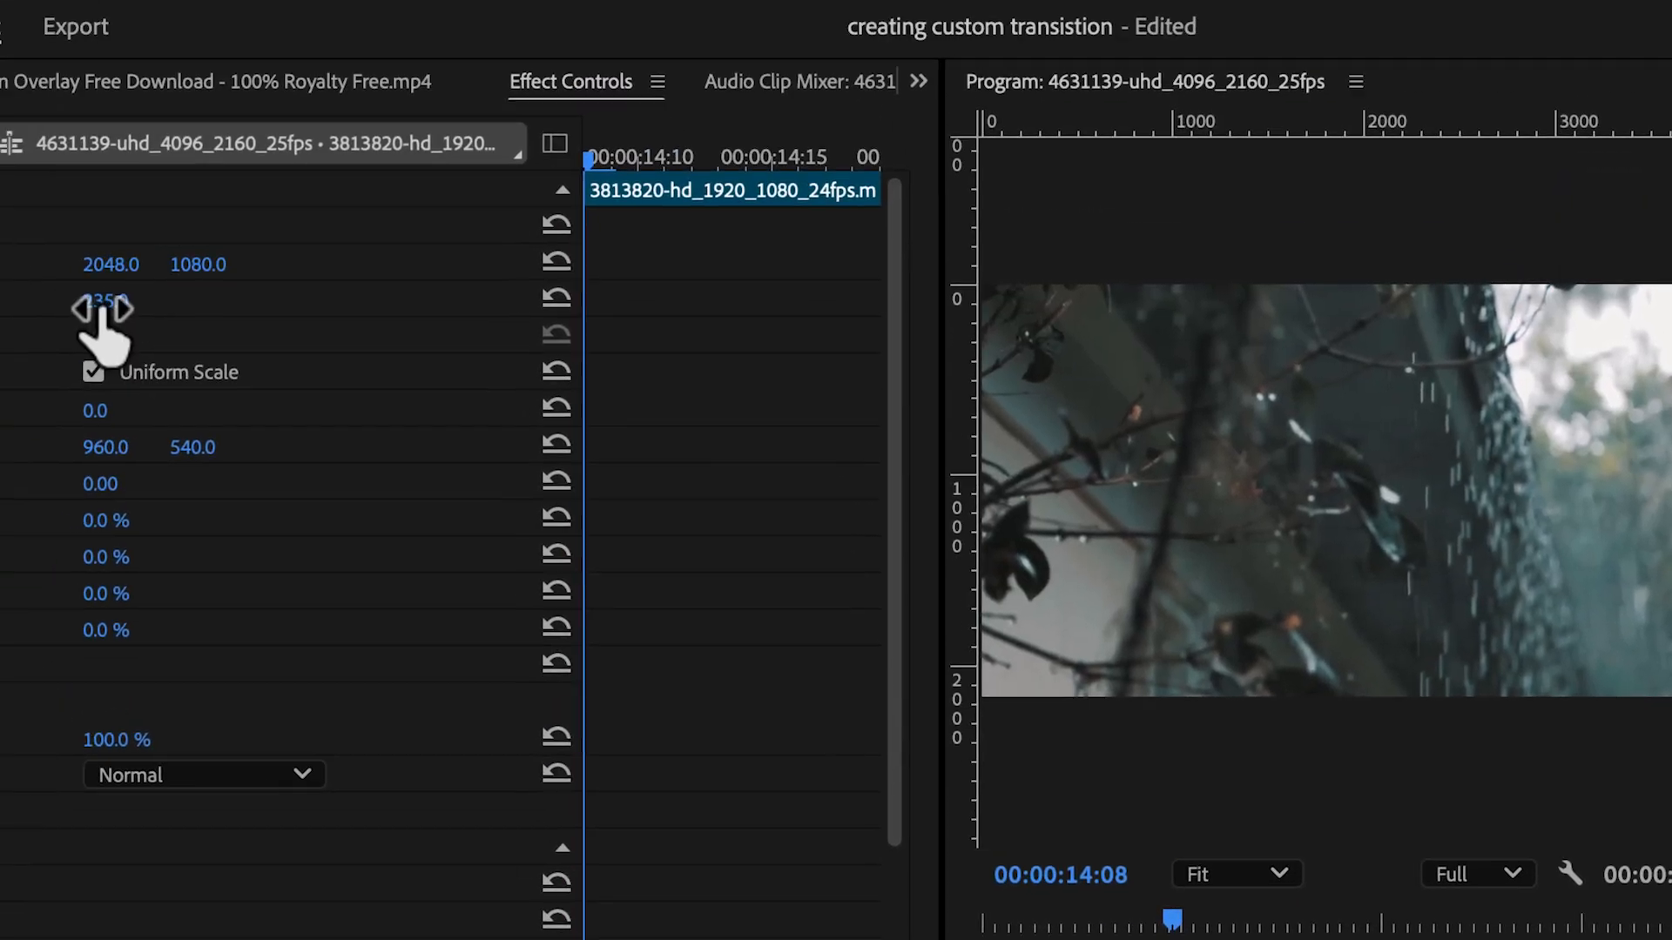
{"action": "left_click", "coordinate": [115, 311]}
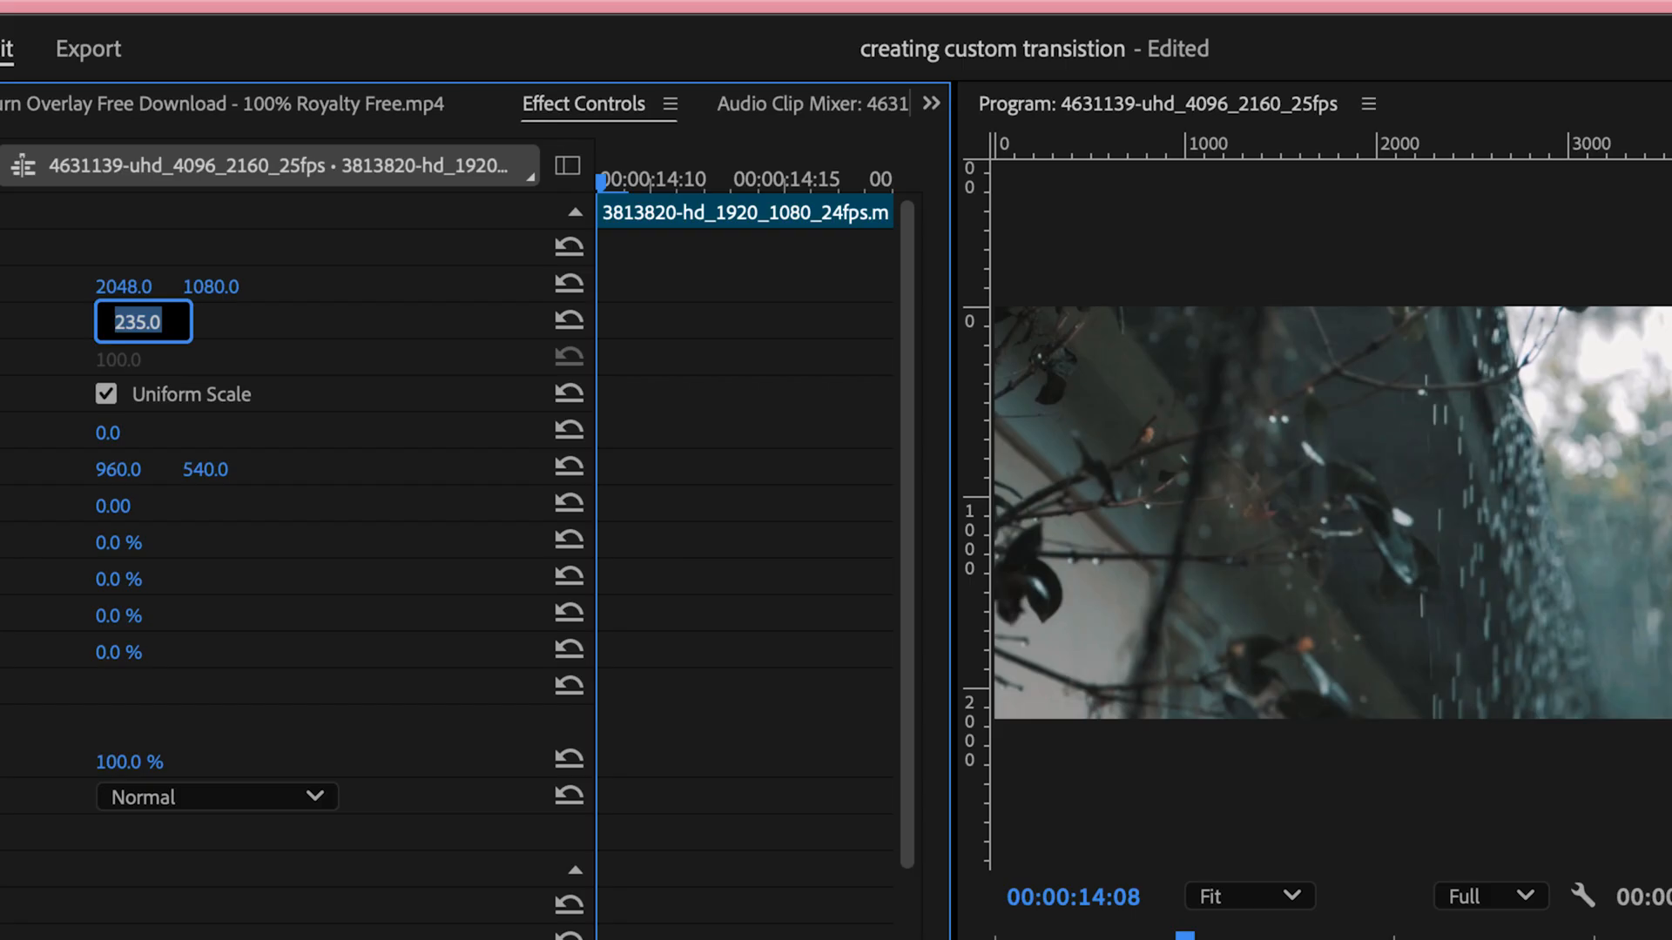
{"action": "key", "text": "Return"}
Add a Scale keyframe of 334 at the end of the short rain segment, at 00:00:14:19
{"action": "left_click_drag", "start_coordinate": [609, 185], "coordinate": [895, 207]}
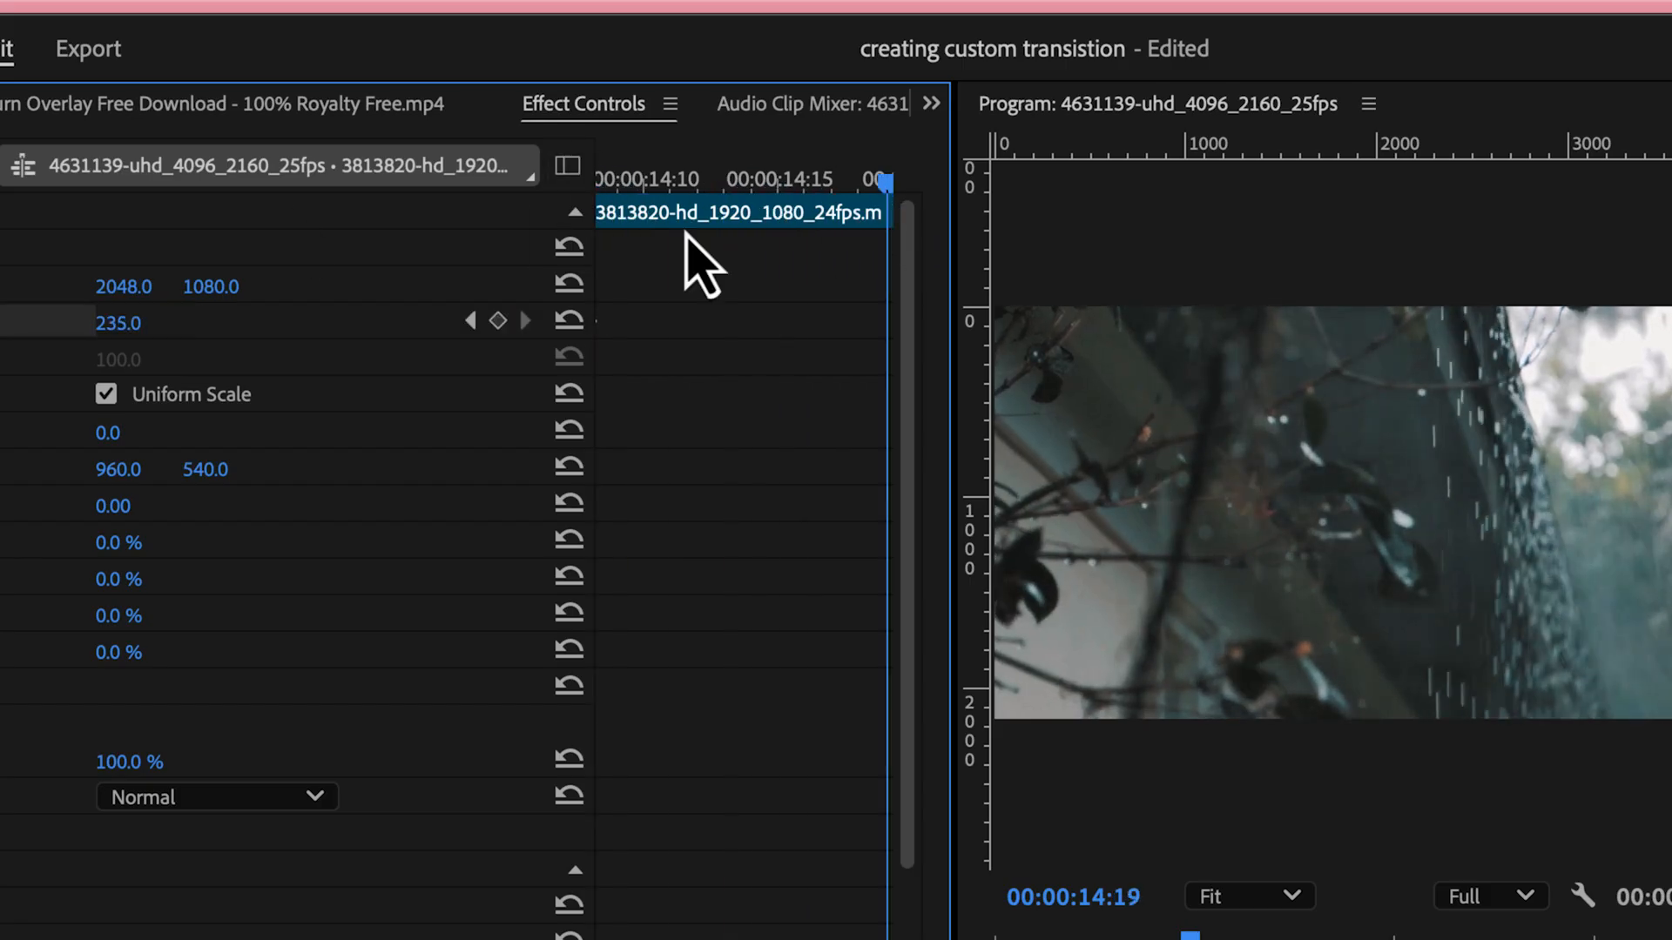
{"action": "left_click", "coordinate": [139, 320]}
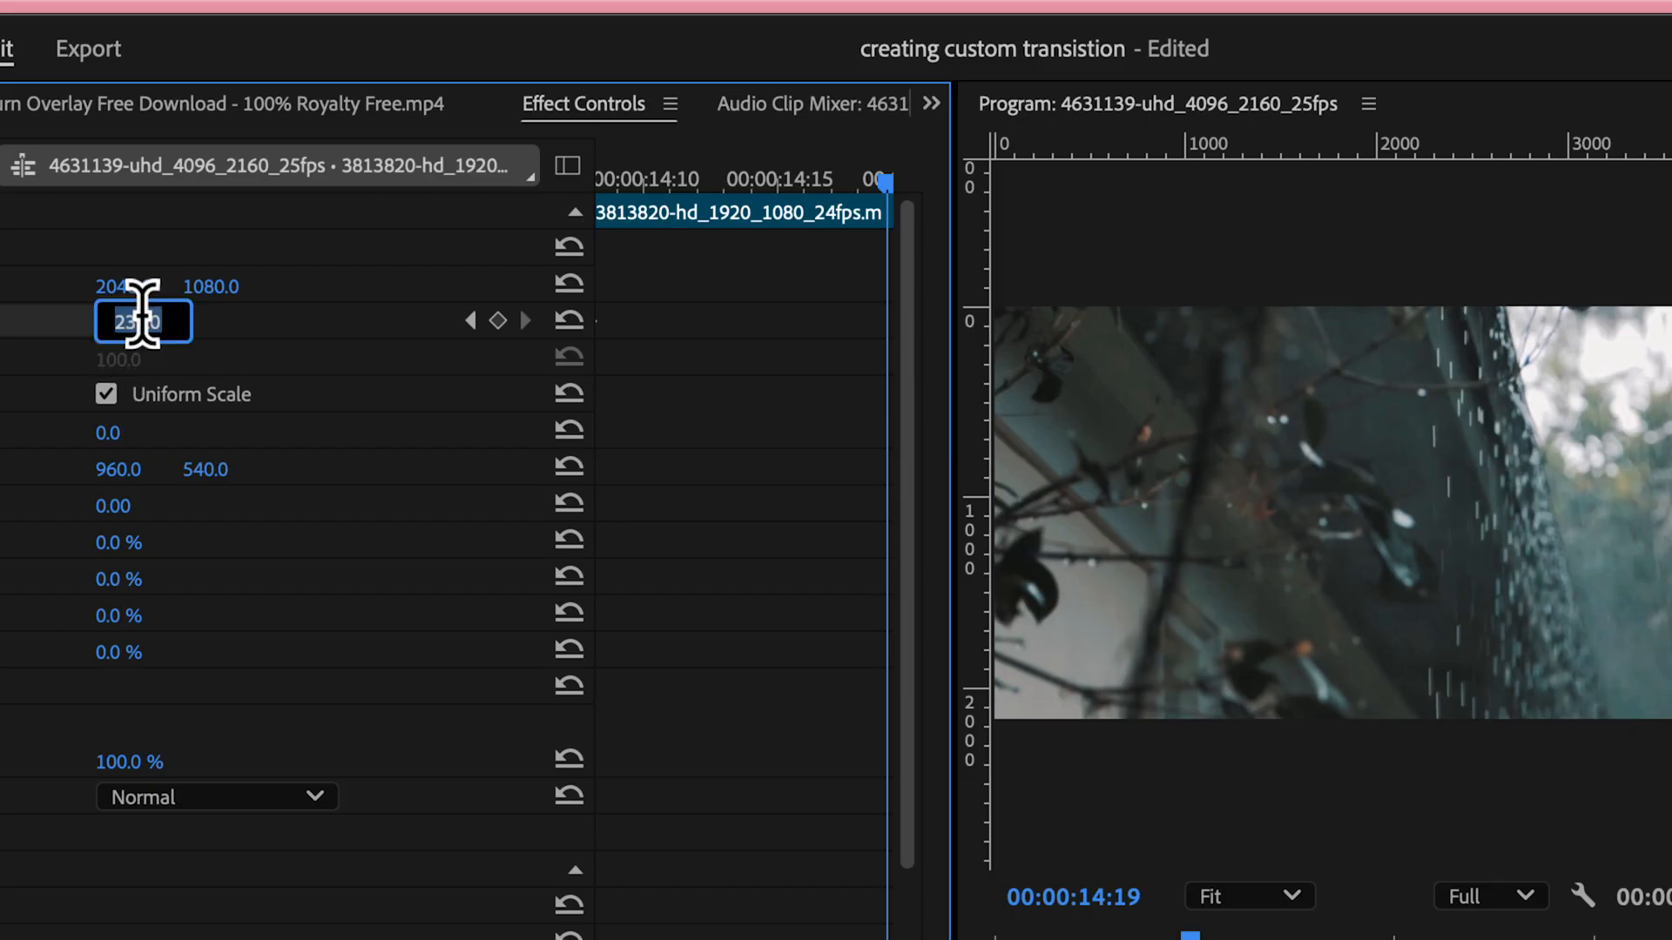
{"action": "type", "text": "334"}
{"action": "key", "text": "Return"}
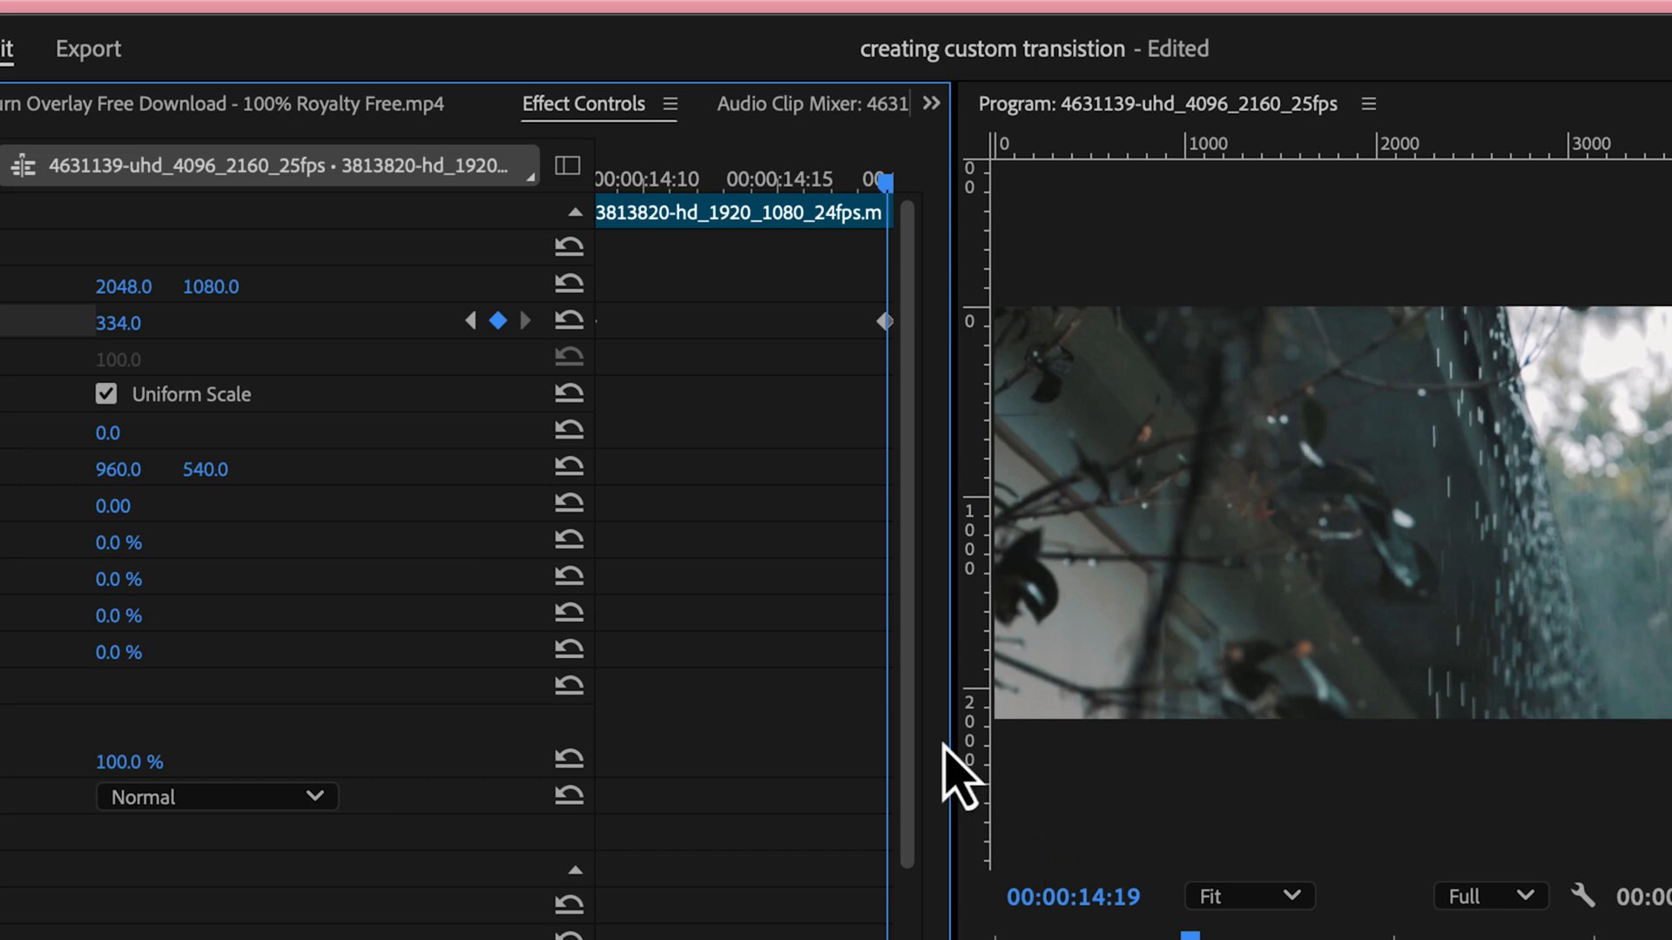
Set the Scale keyframe at the start of the short rain segment to 335
{"action": "left_click", "coordinate": [471, 321]}
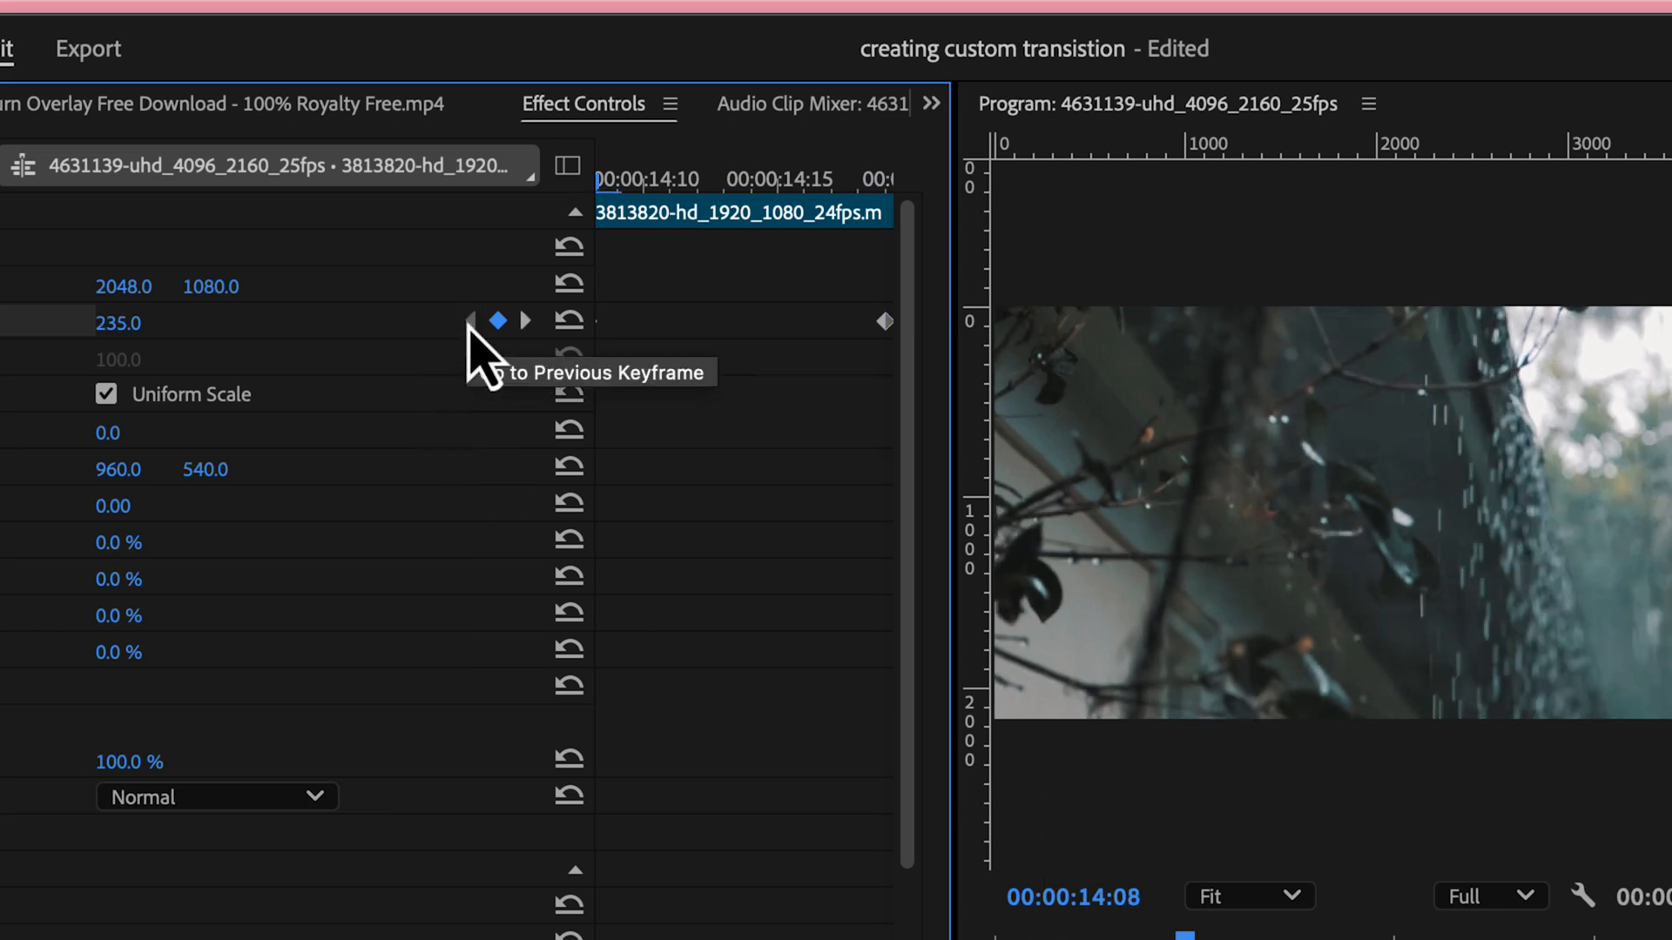
{"action": "left_click", "coordinate": [126, 322]}
{"action": "type", "text": "33"}
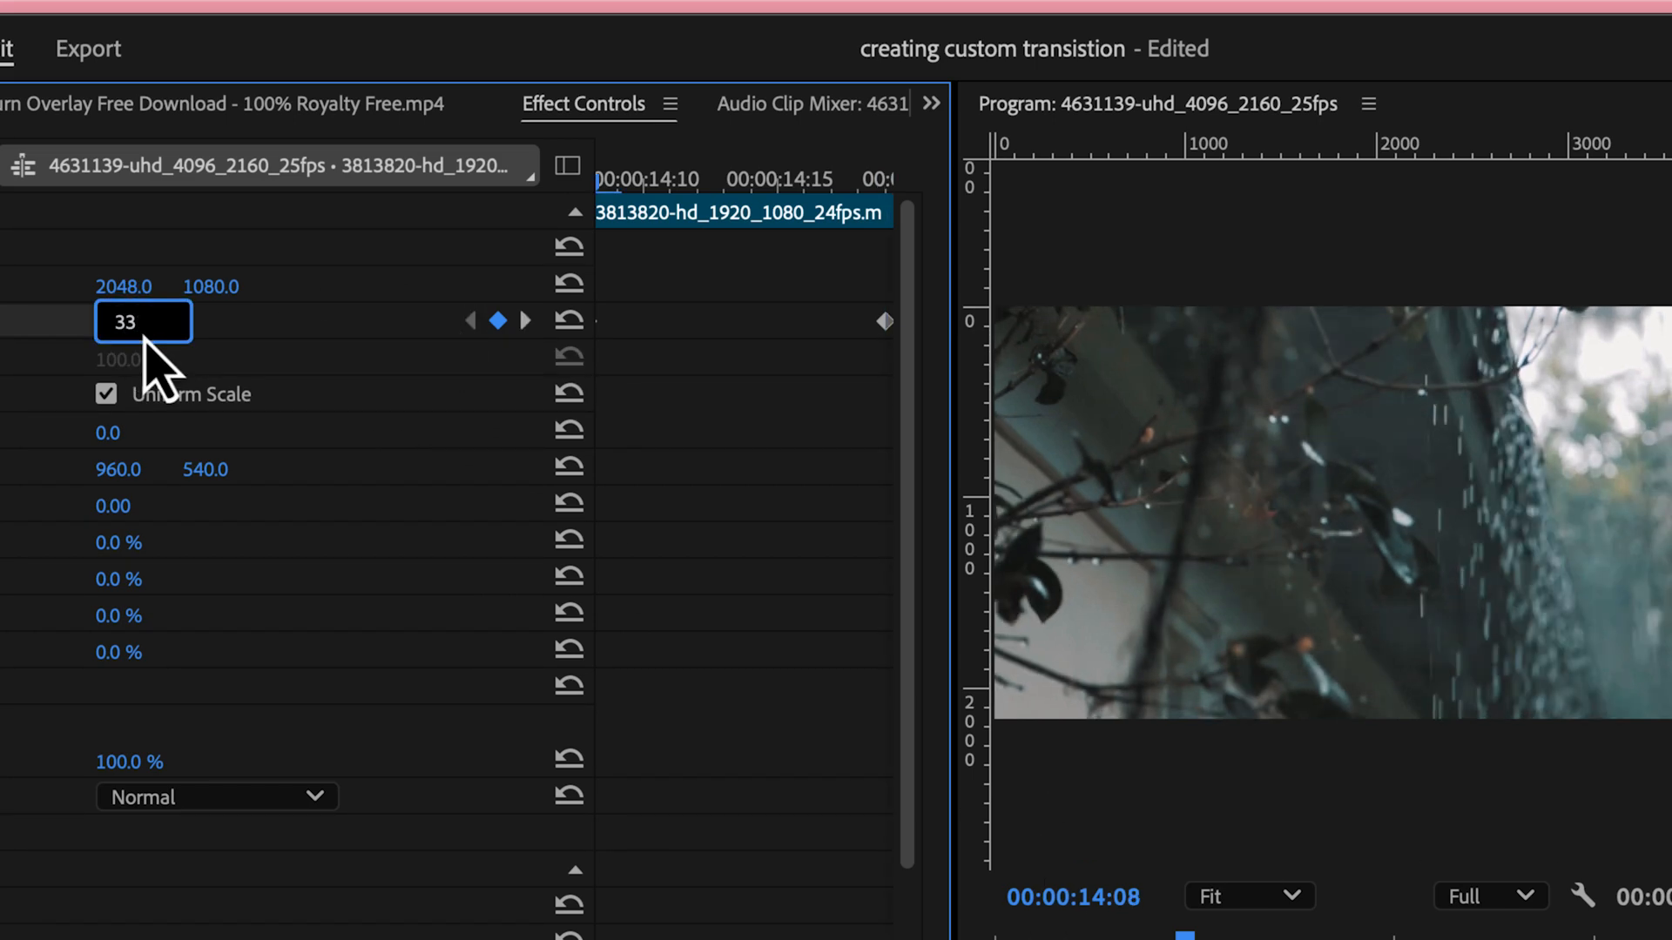
{"action": "type", "text": "5"}
{"action": "key", "text": "Return"}
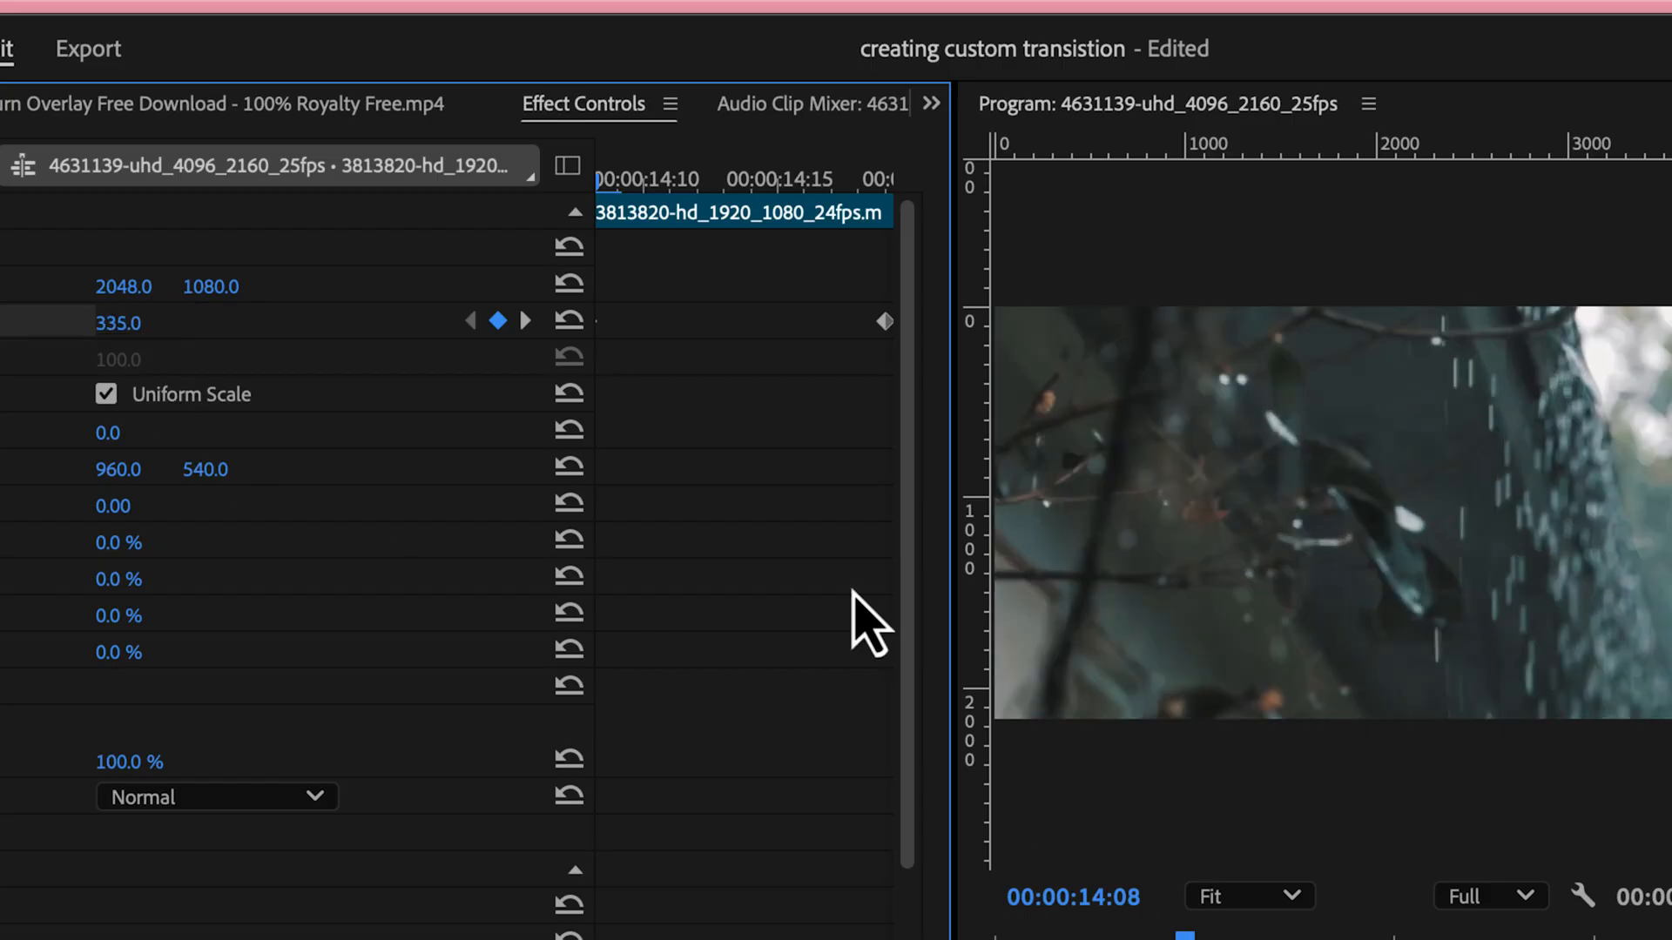
Set the Scale keyframe at the end of the short rain segment to 235
{"action": "left_click", "coordinate": [524, 320]}
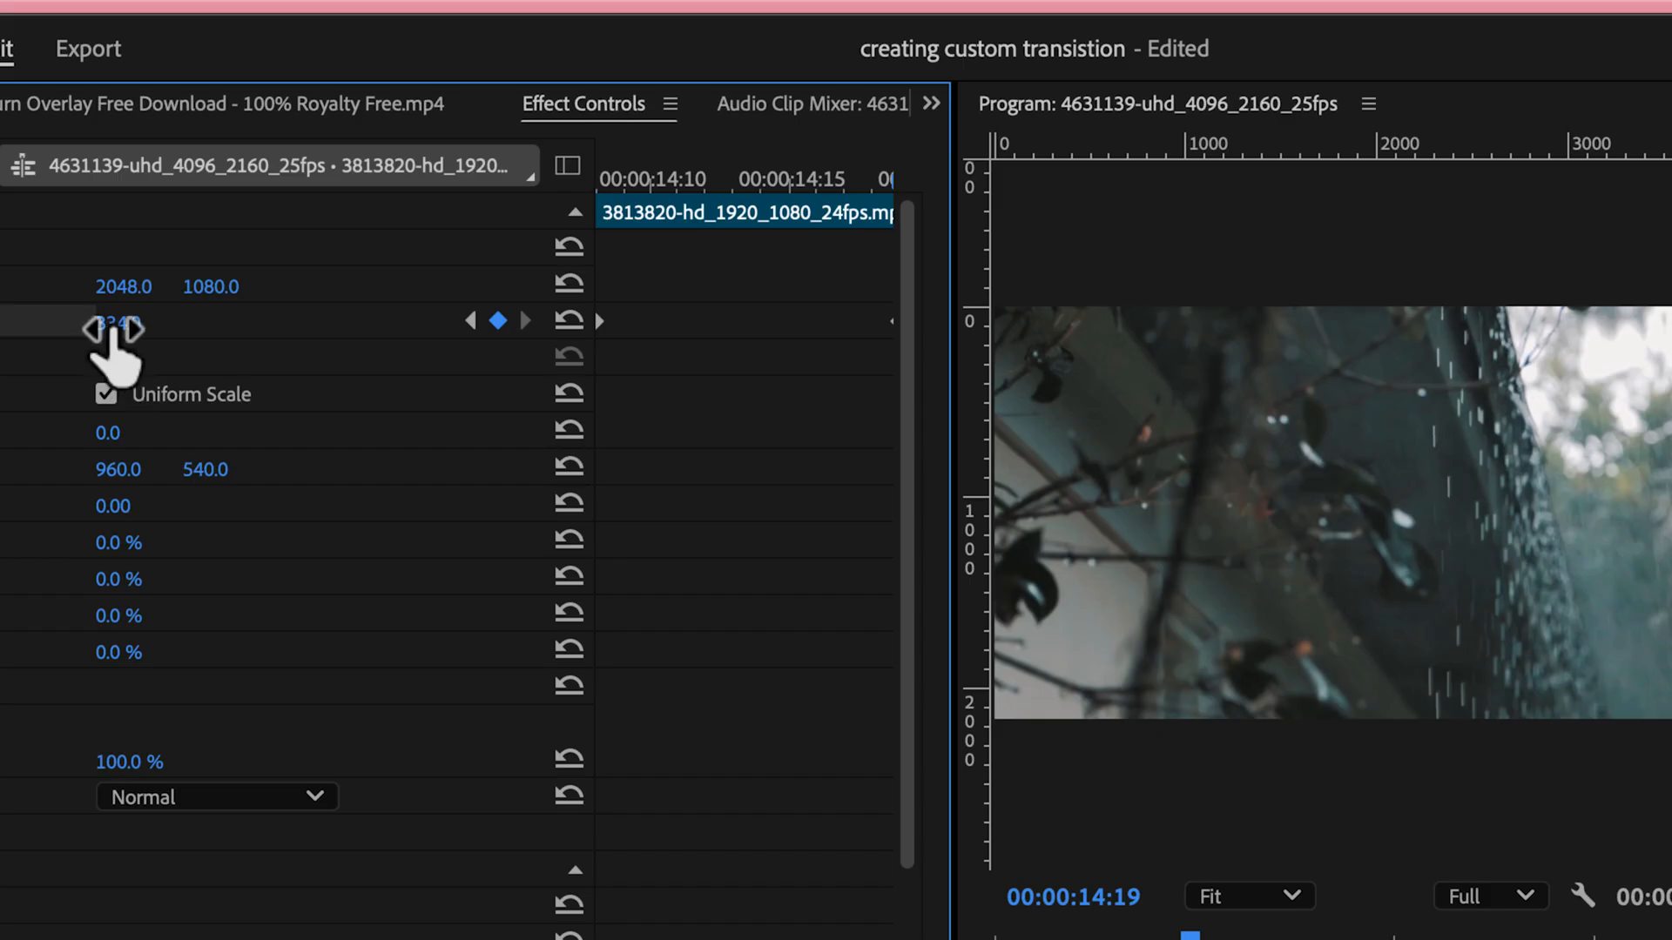
{"action": "left_click", "coordinate": [140, 318]}
{"action": "type", "text": "235"}
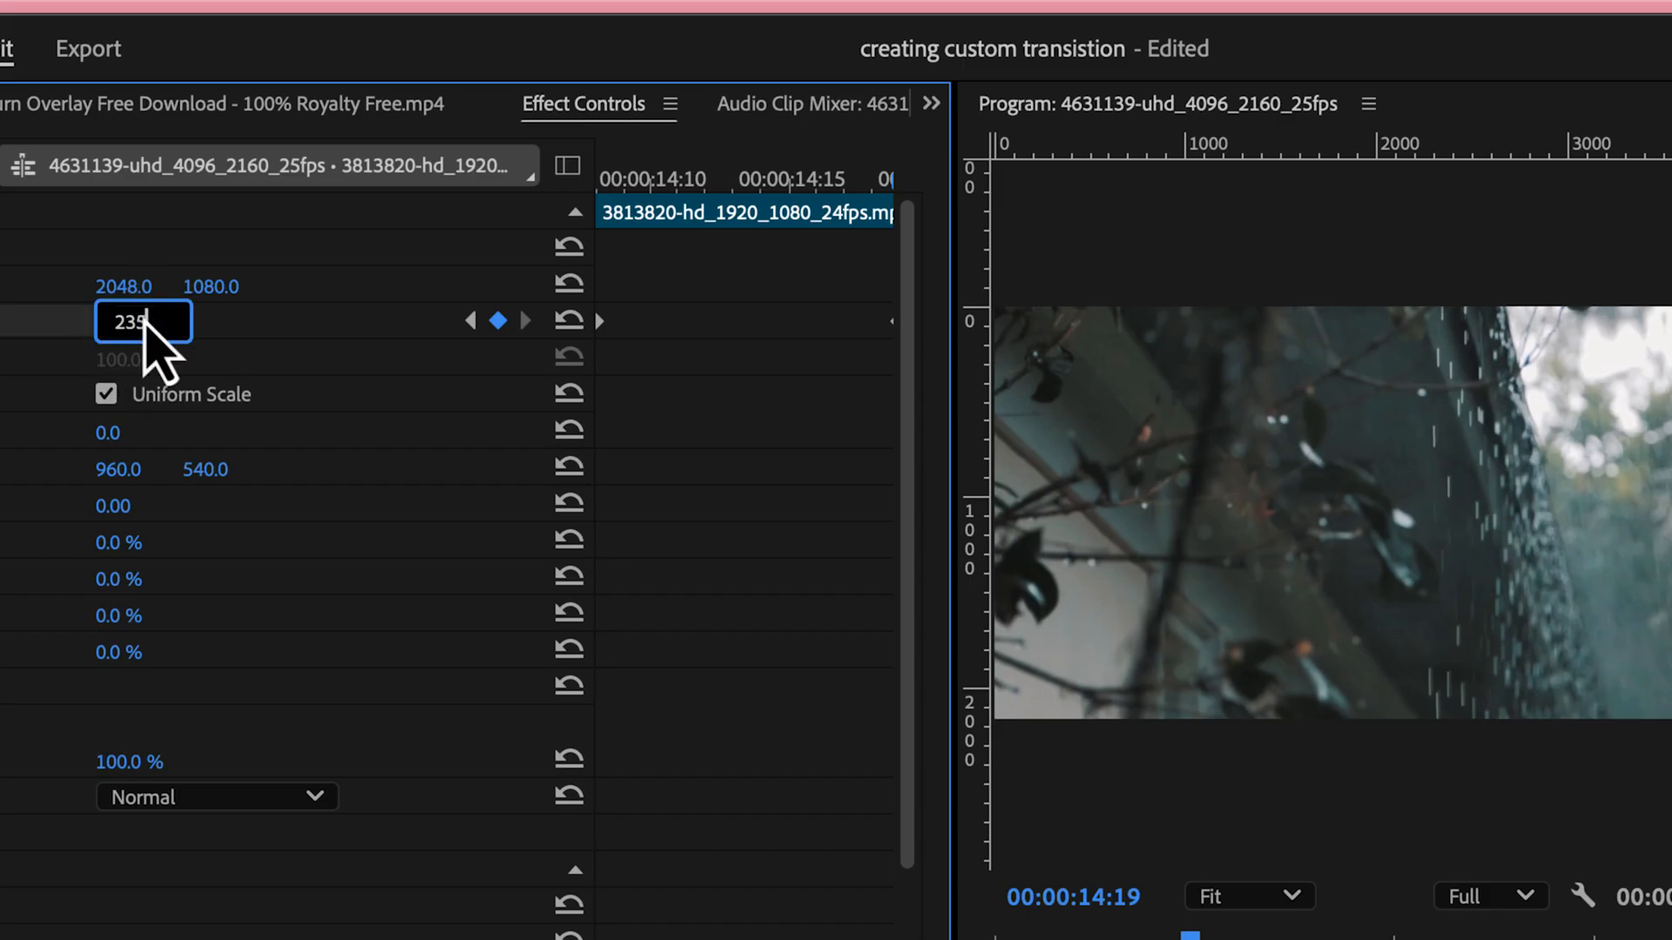
{"action": "key", "text": "Return"}
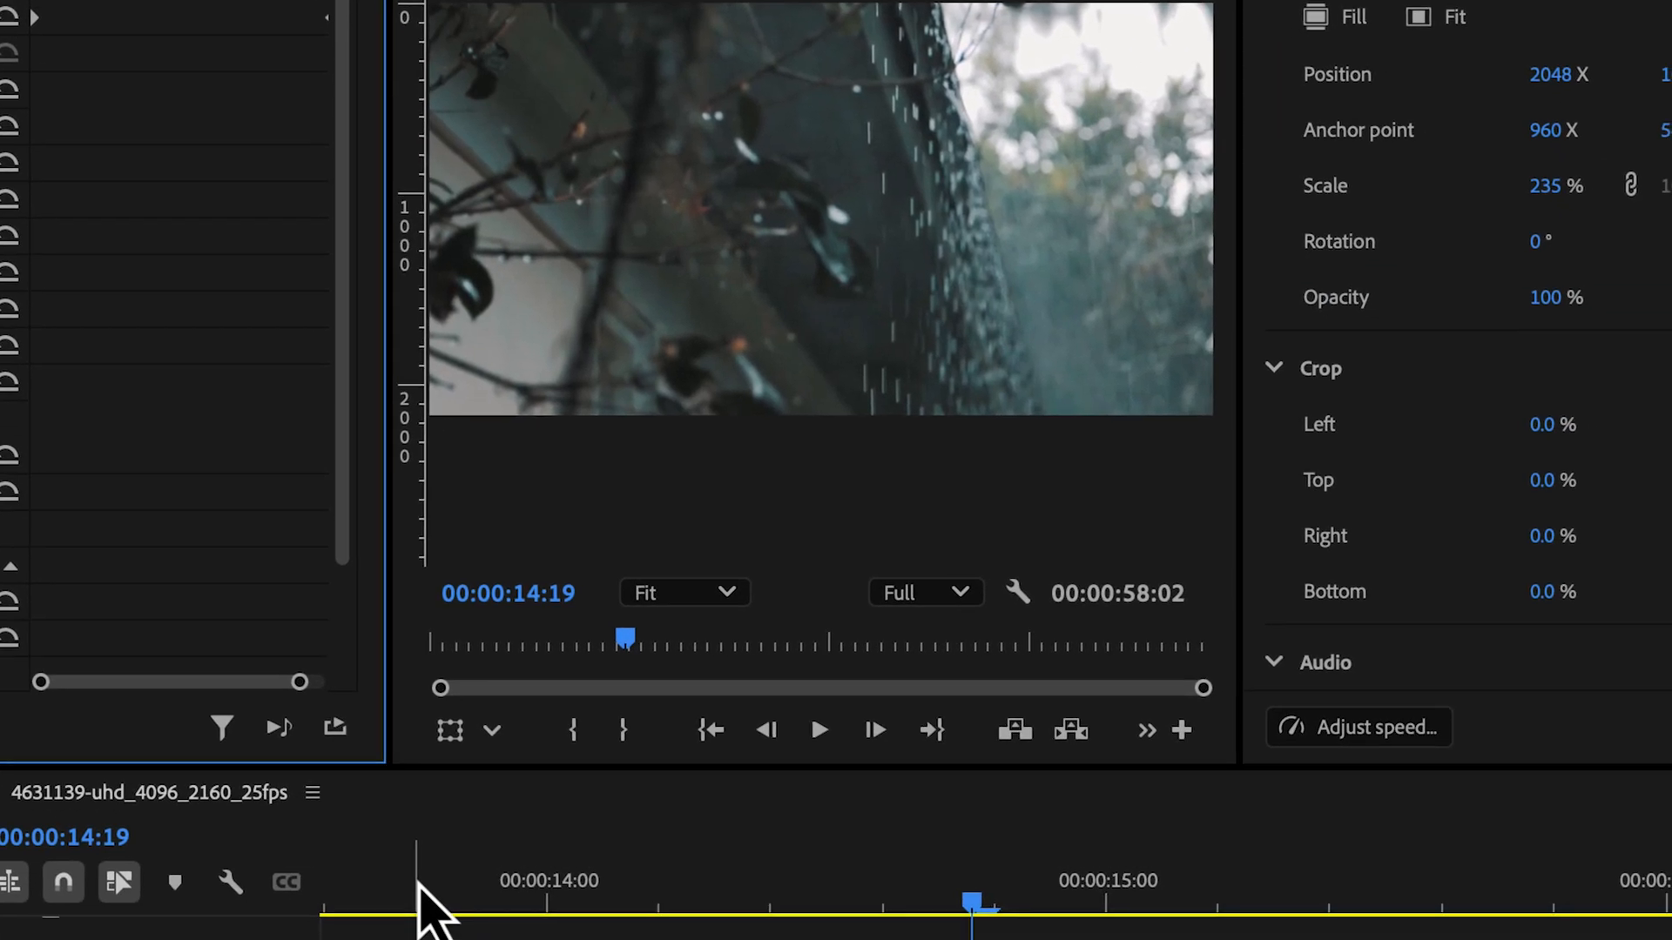
Play back the zoom transition from 00:00:13:19, just before the coconut segment begins
{"action": "left_click", "coordinate": [418, 906]}
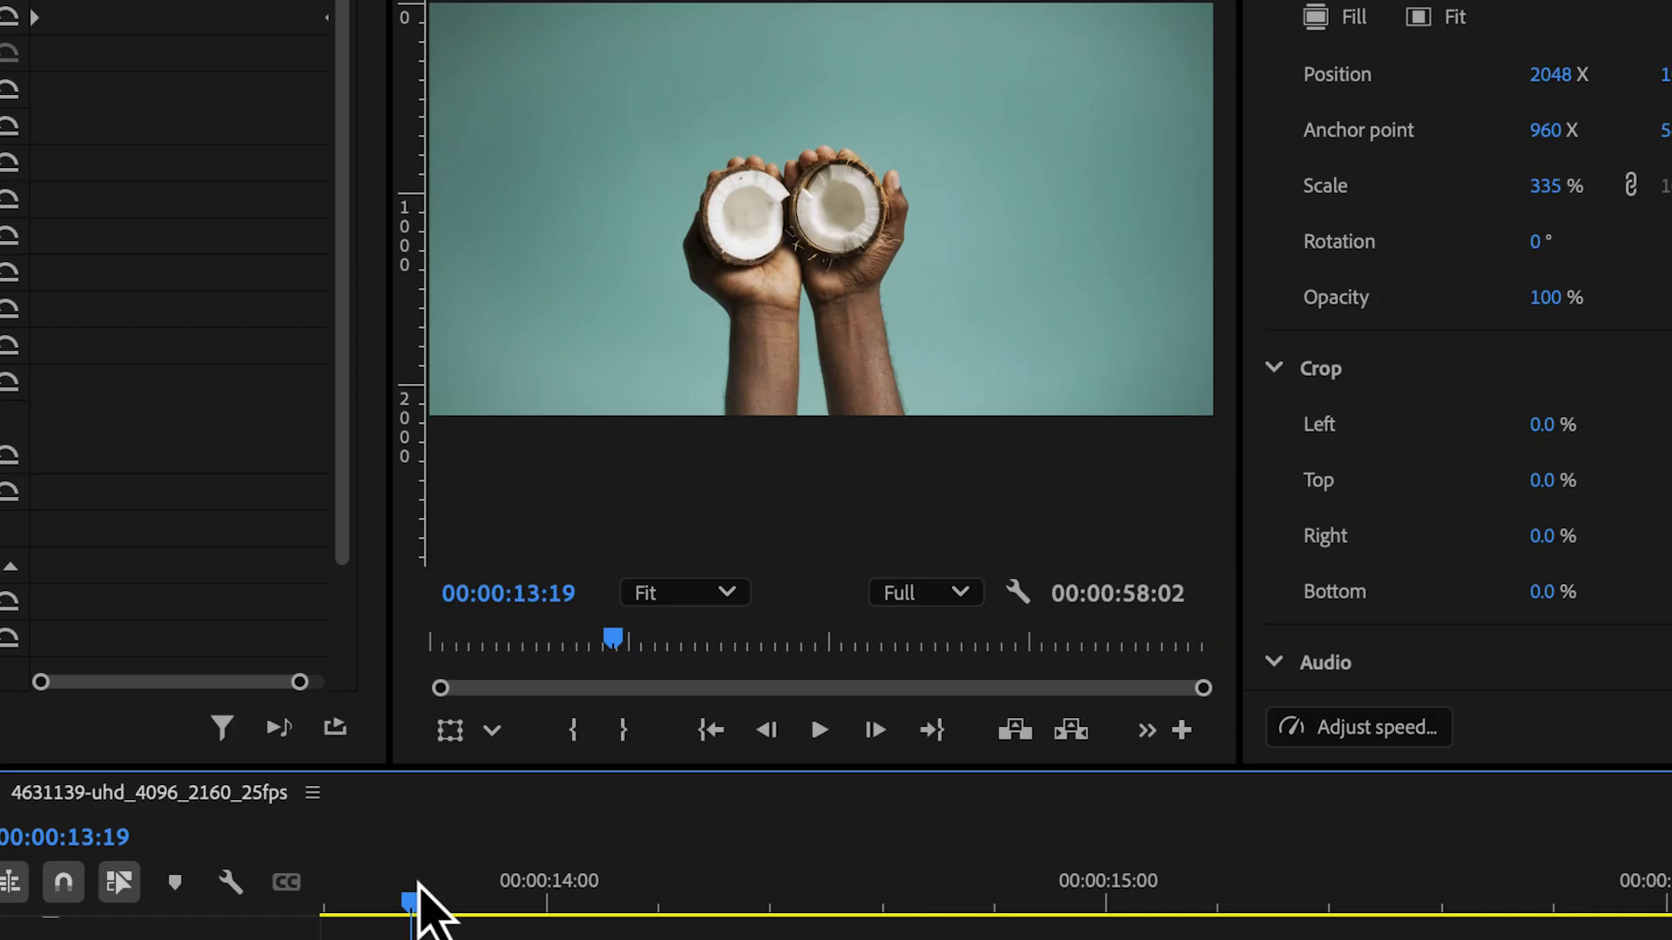
{"action": "key", "text": "space"}
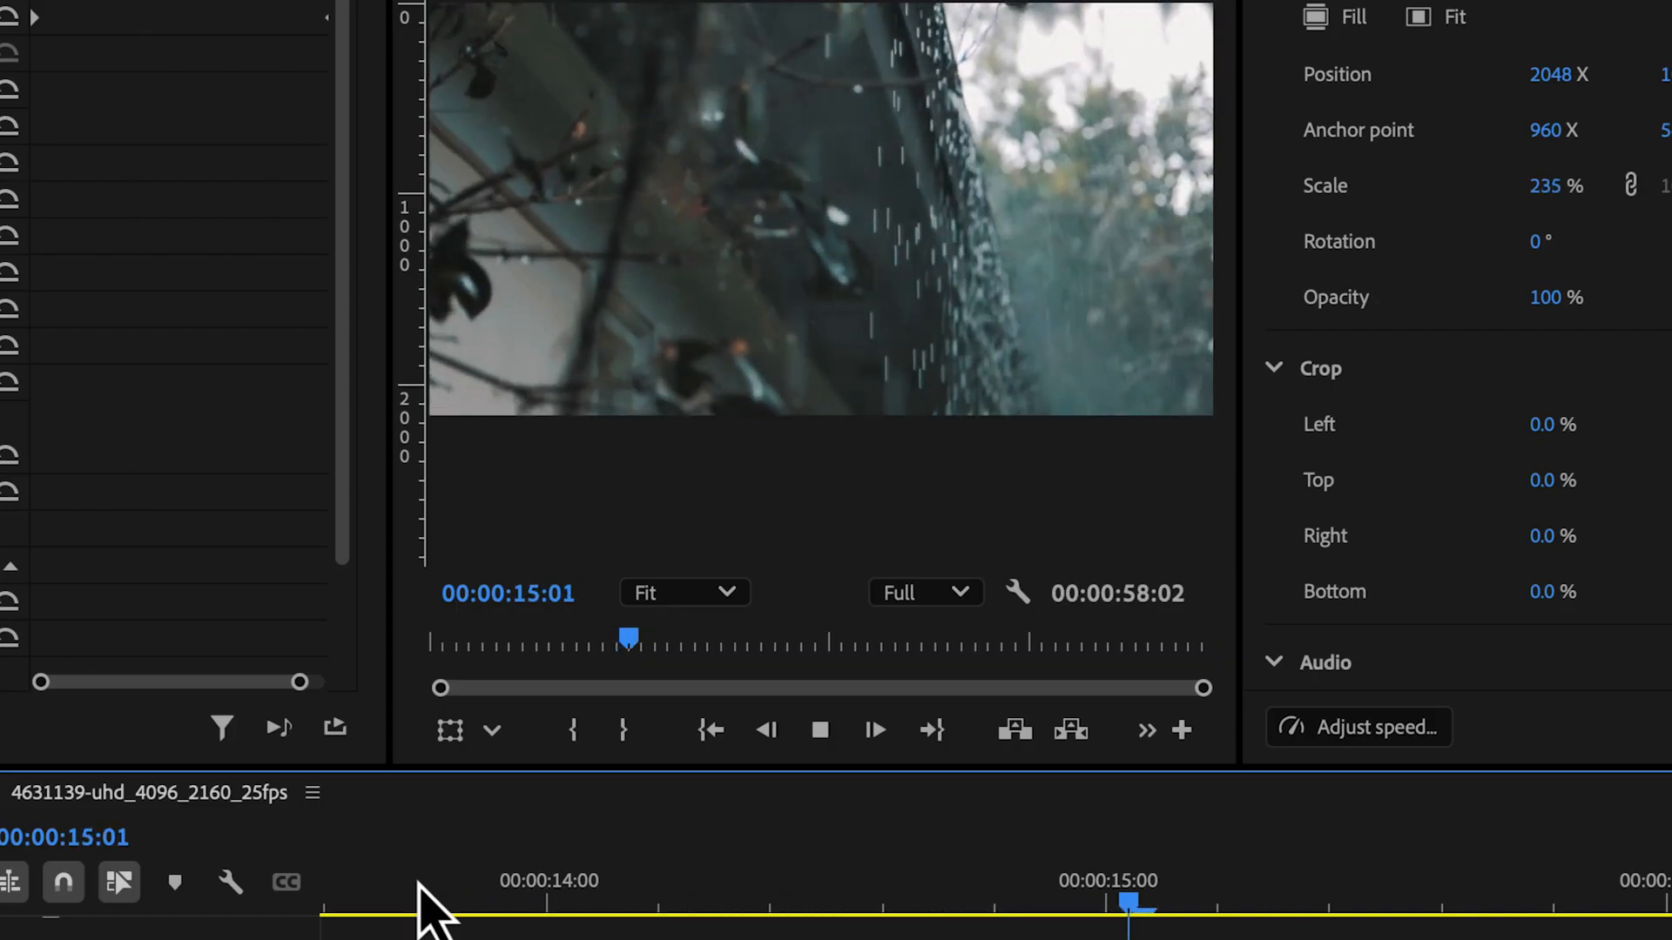
{"action": "key", "text": "space"}
Move the coconut segment's first Scale keyframe closer to its last one, to about 00:00:14:04
{"action": "left_click", "coordinate": [513, 939]}
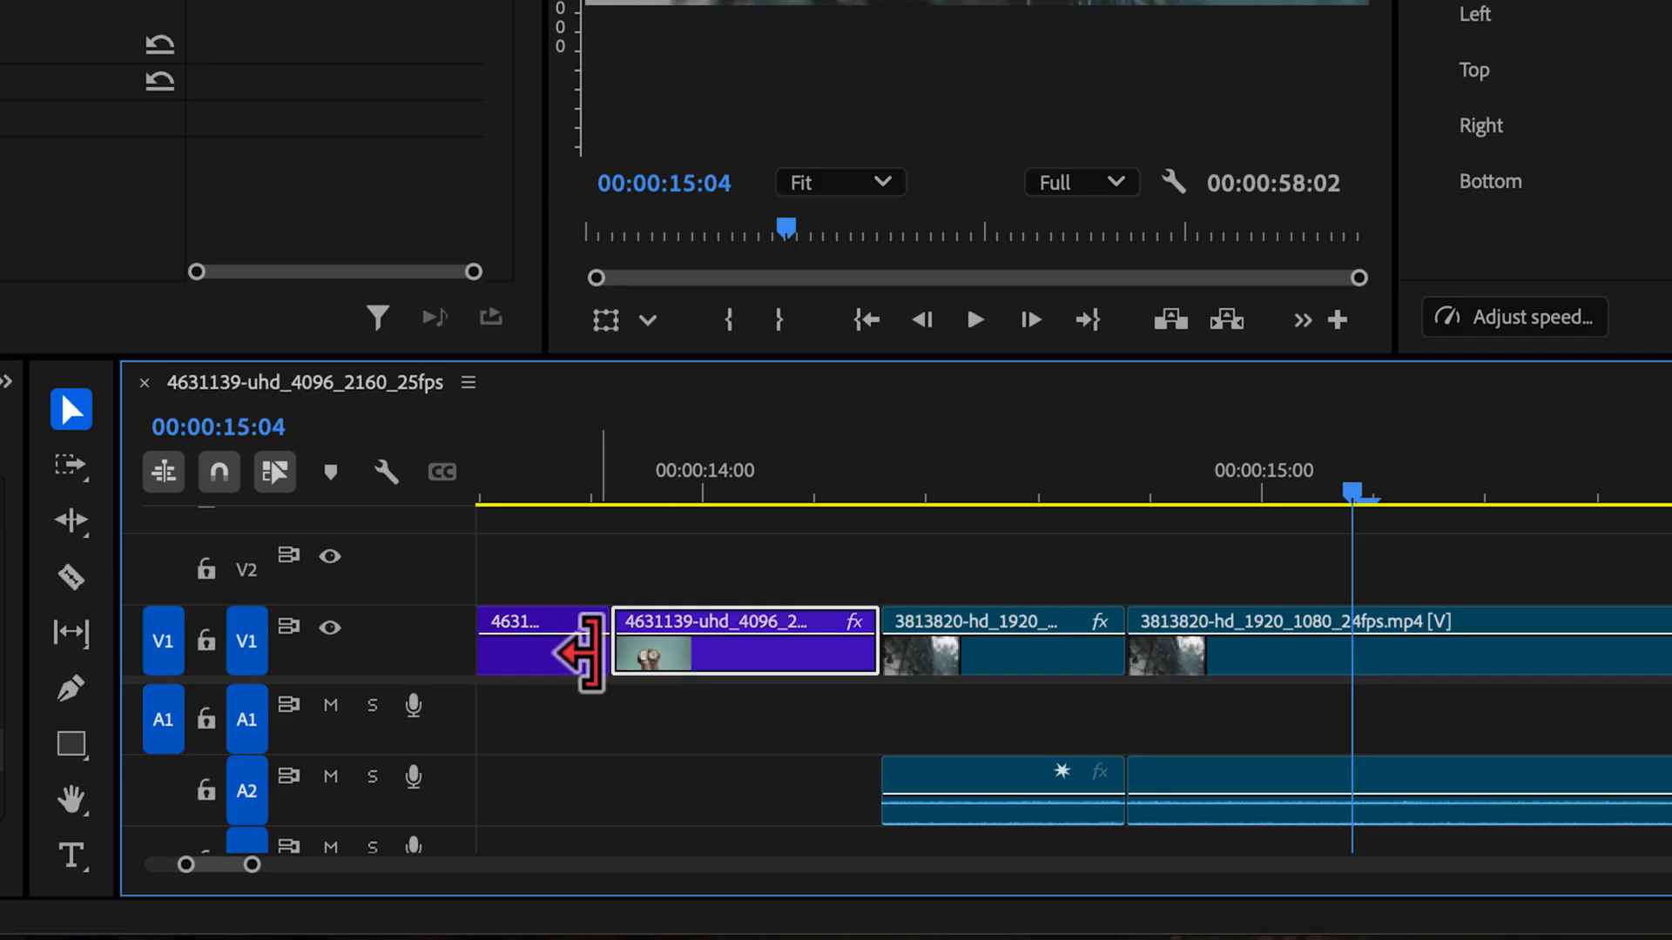
{"action": "left_click", "coordinate": [660, 494]}
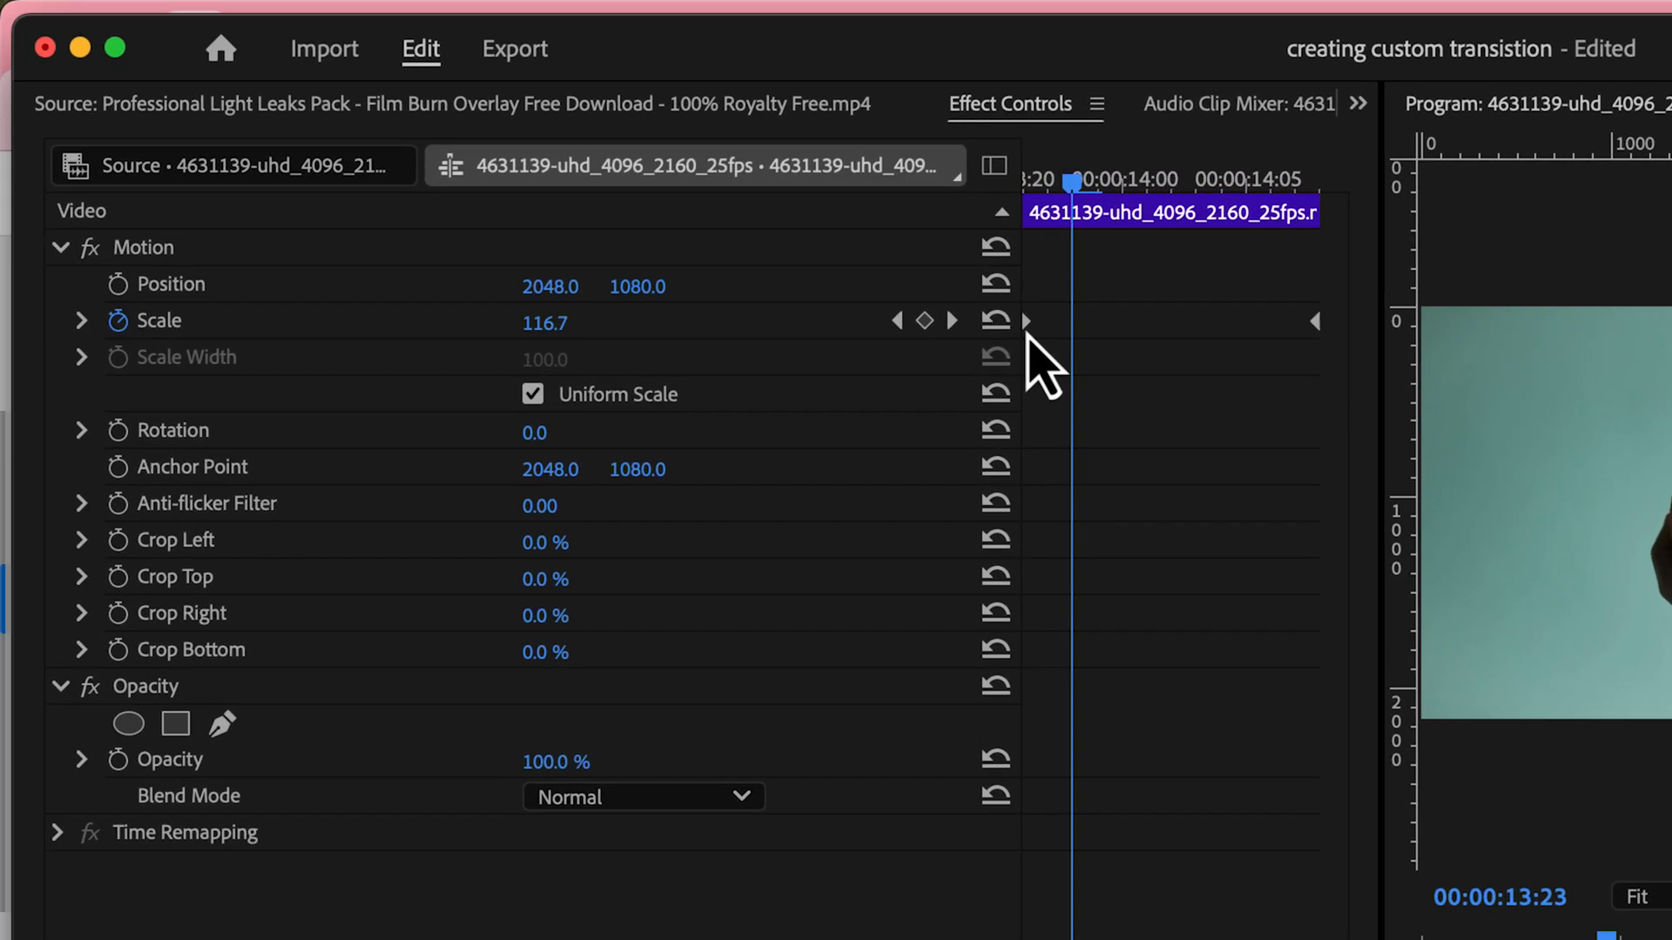
{"action": "left_click_drag", "start_coordinate": [1028, 330], "coordinate": [1223, 355]}
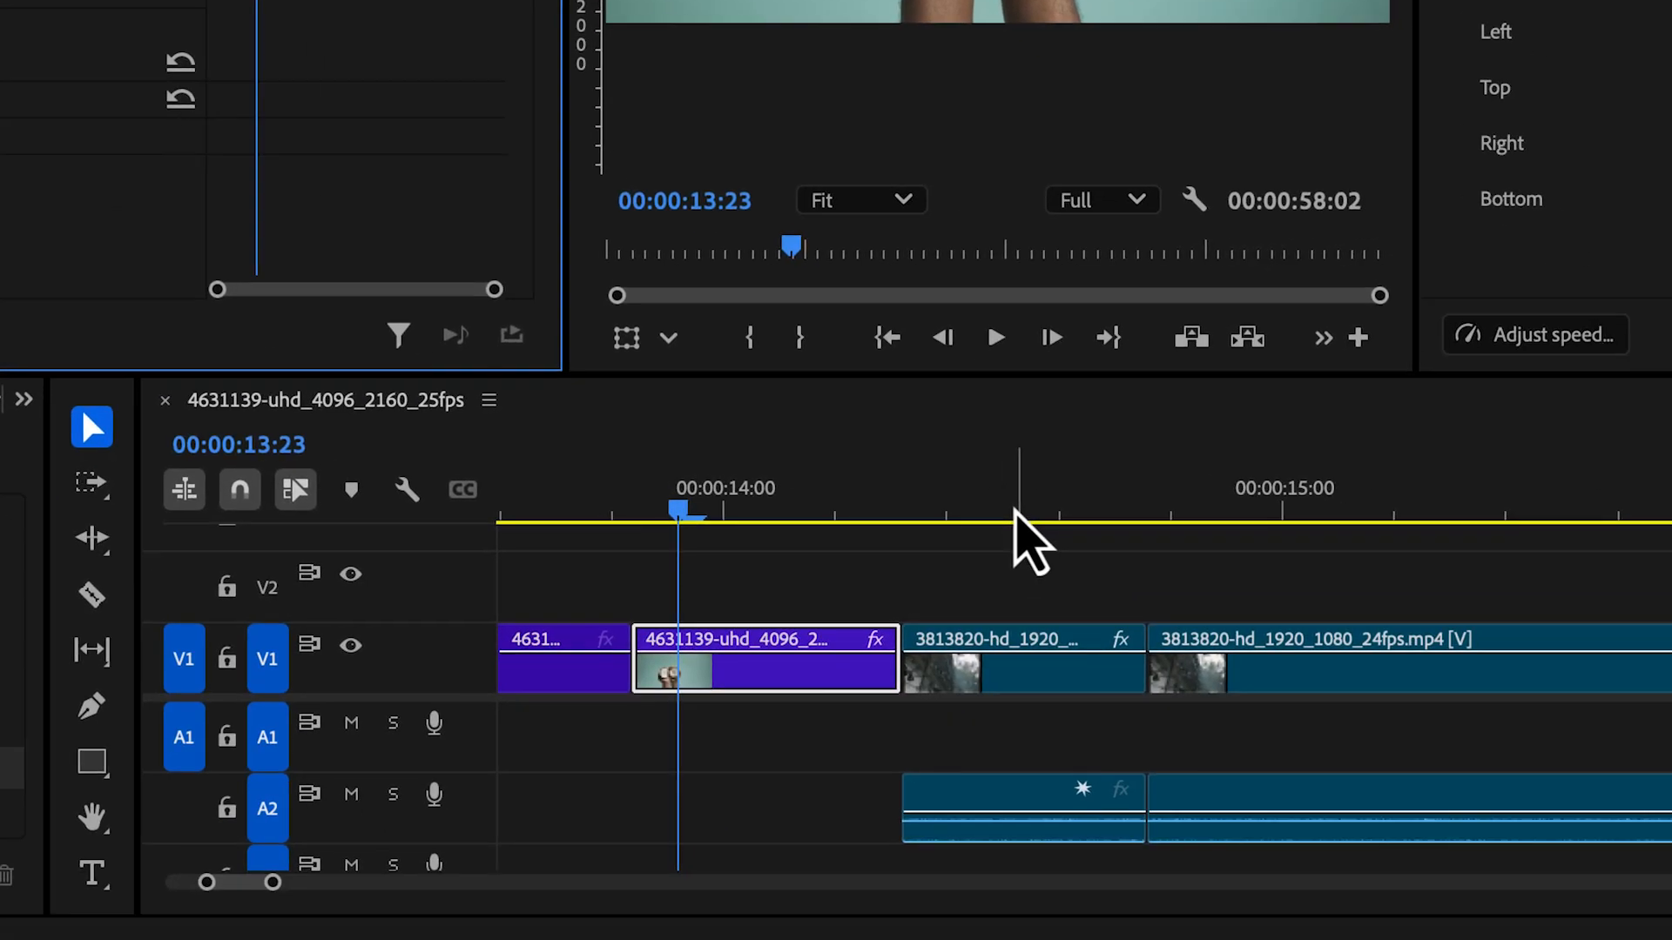
Move the short rain segment's last Scale keyframe closer to its first one, to about 00:00:14:12
{"action": "left_click", "coordinate": [992, 501]}
{"action": "left_click", "coordinate": [989, 646]}
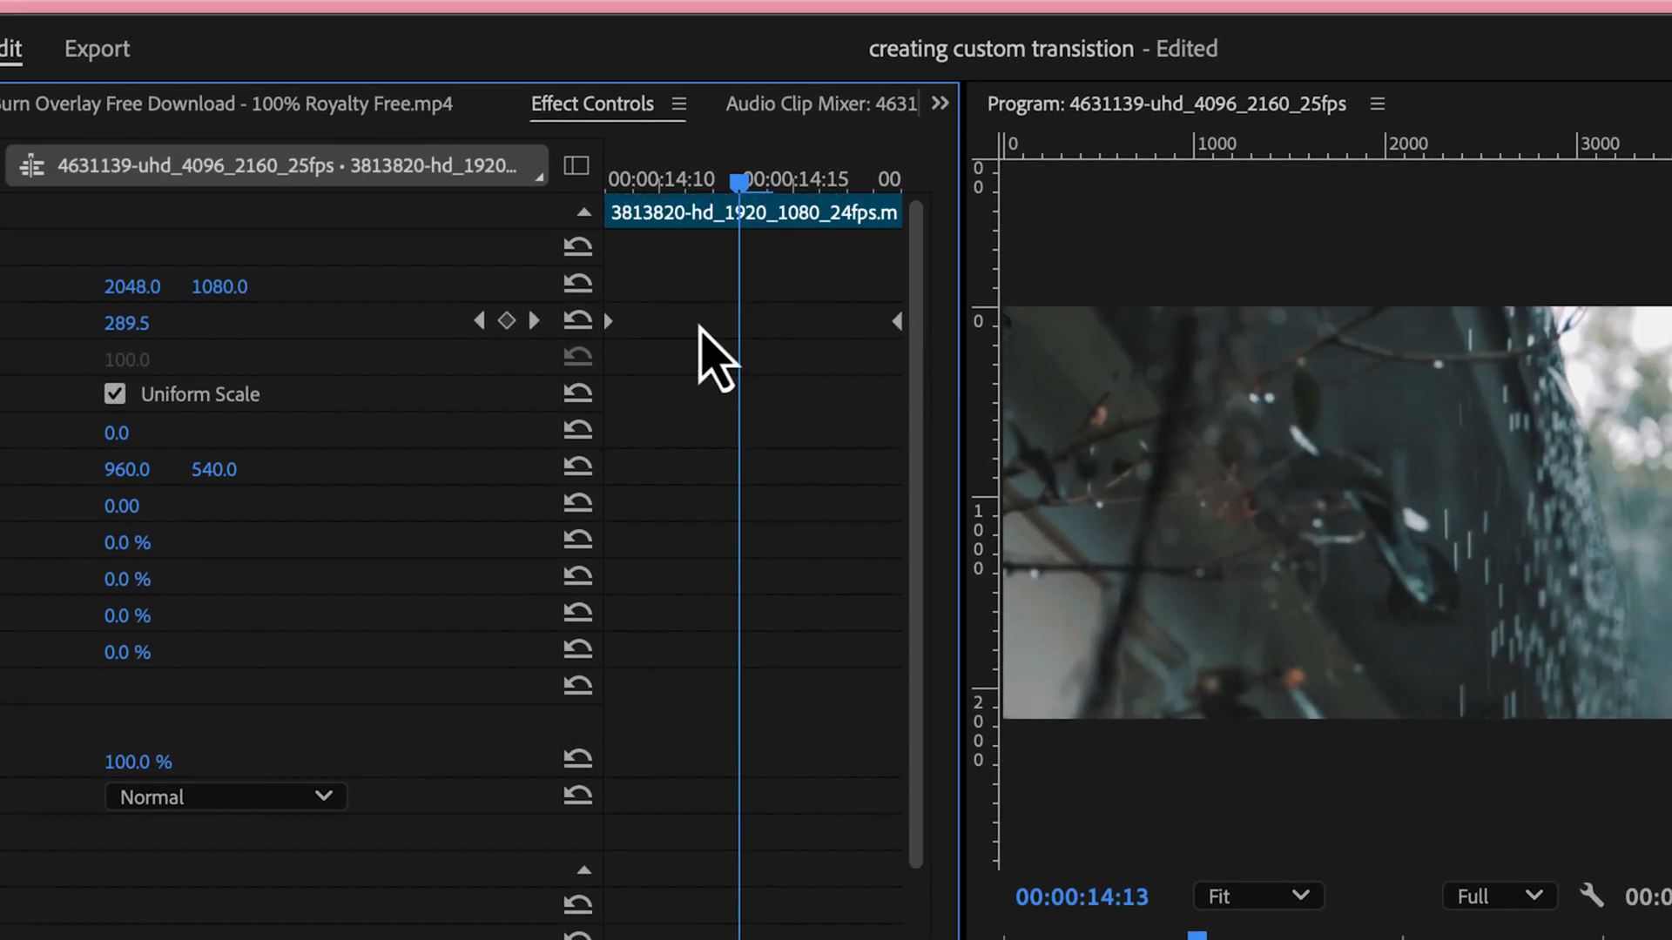
{"action": "scroll", "coordinate": [700, 325], "scroll_direction": "down", "scroll_amount": 1}
{"action": "left_click_drag", "start_coordinate": [896, 312], "coordinate": [703, 317]}
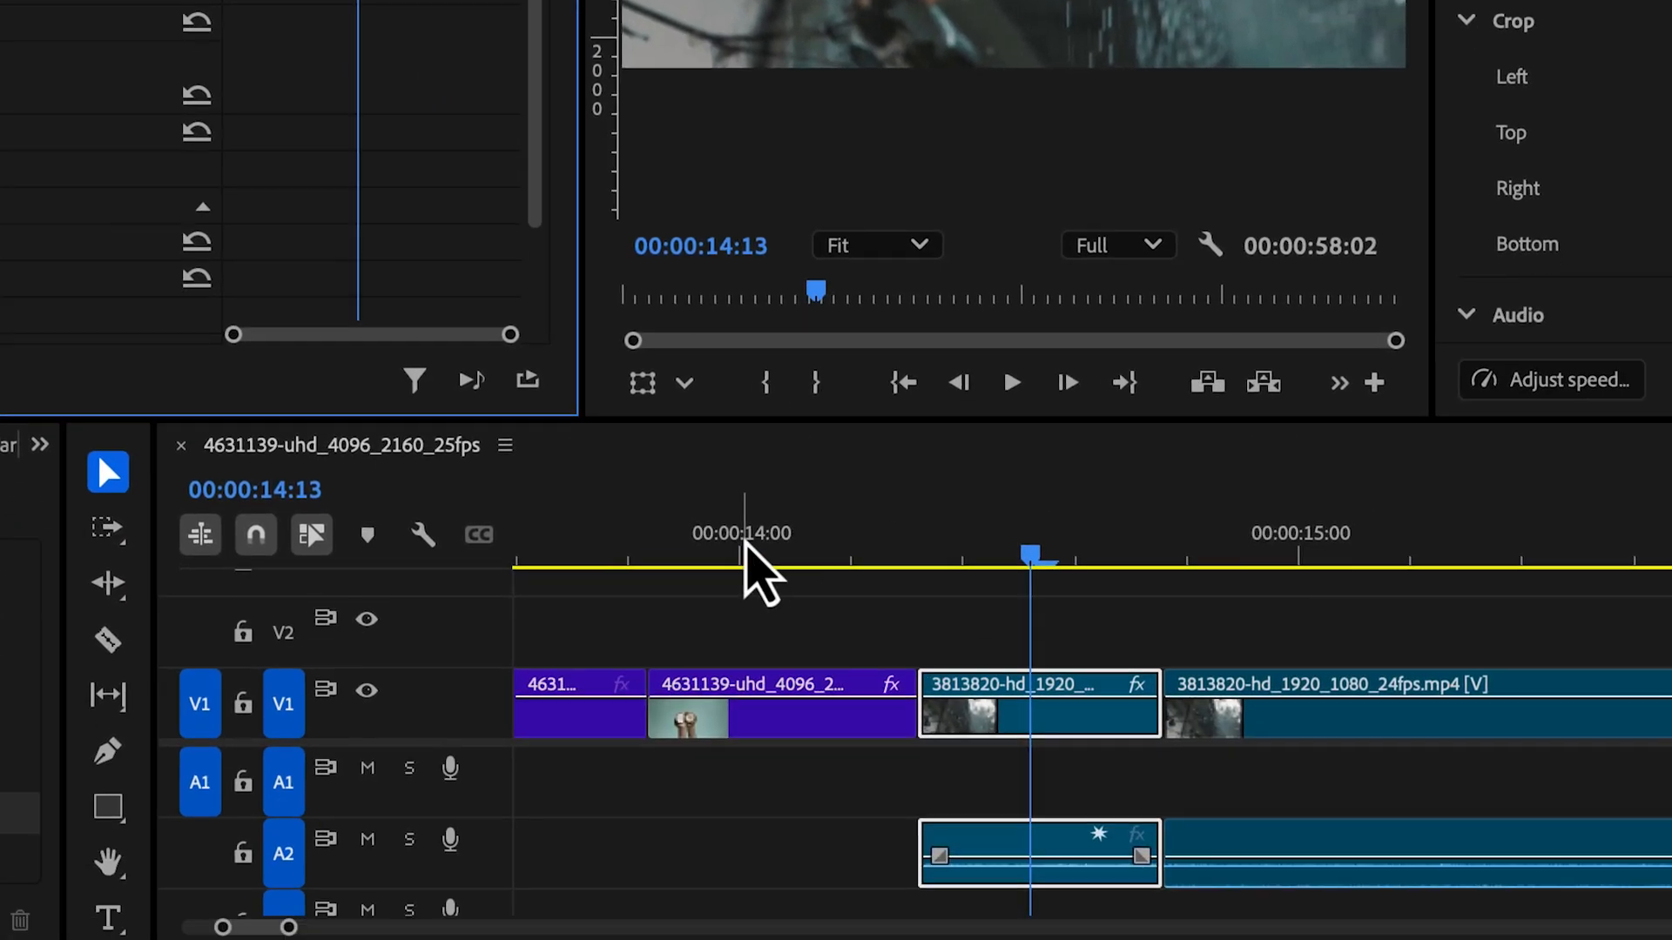
Play back the tightened zoom transition several times from before the cut between the coconut and rain clips
{"action": "left_click", "coordinate": [746, 560]}
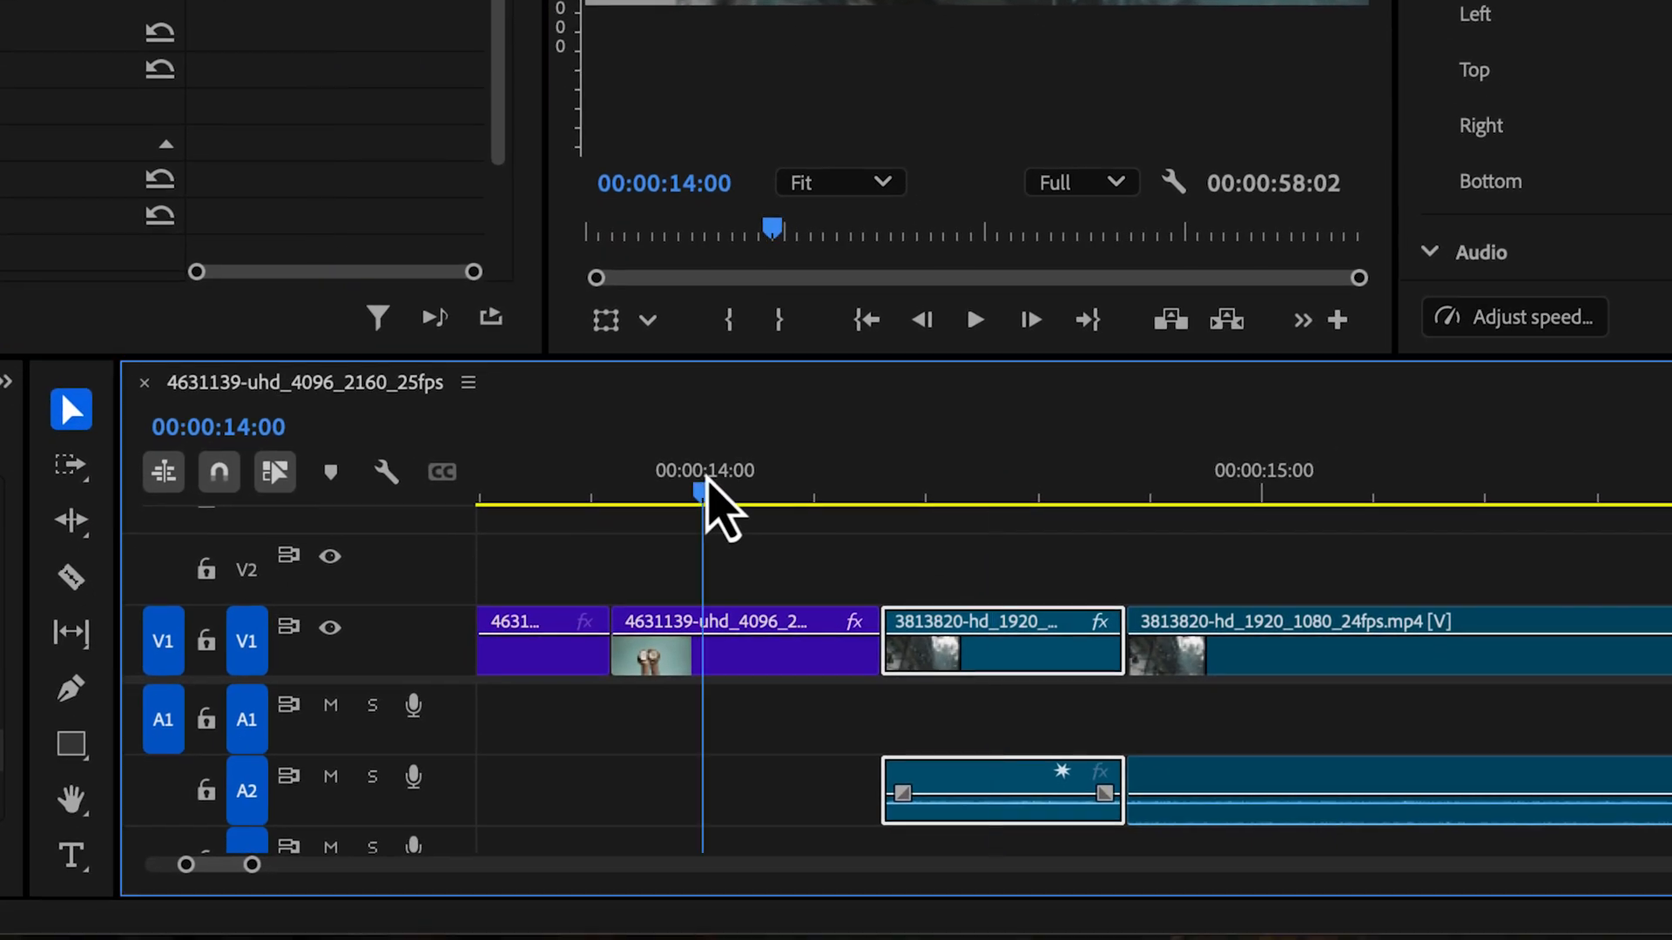
{"action": "key", "text": "space"}
{"action": "key", "text": "space"}
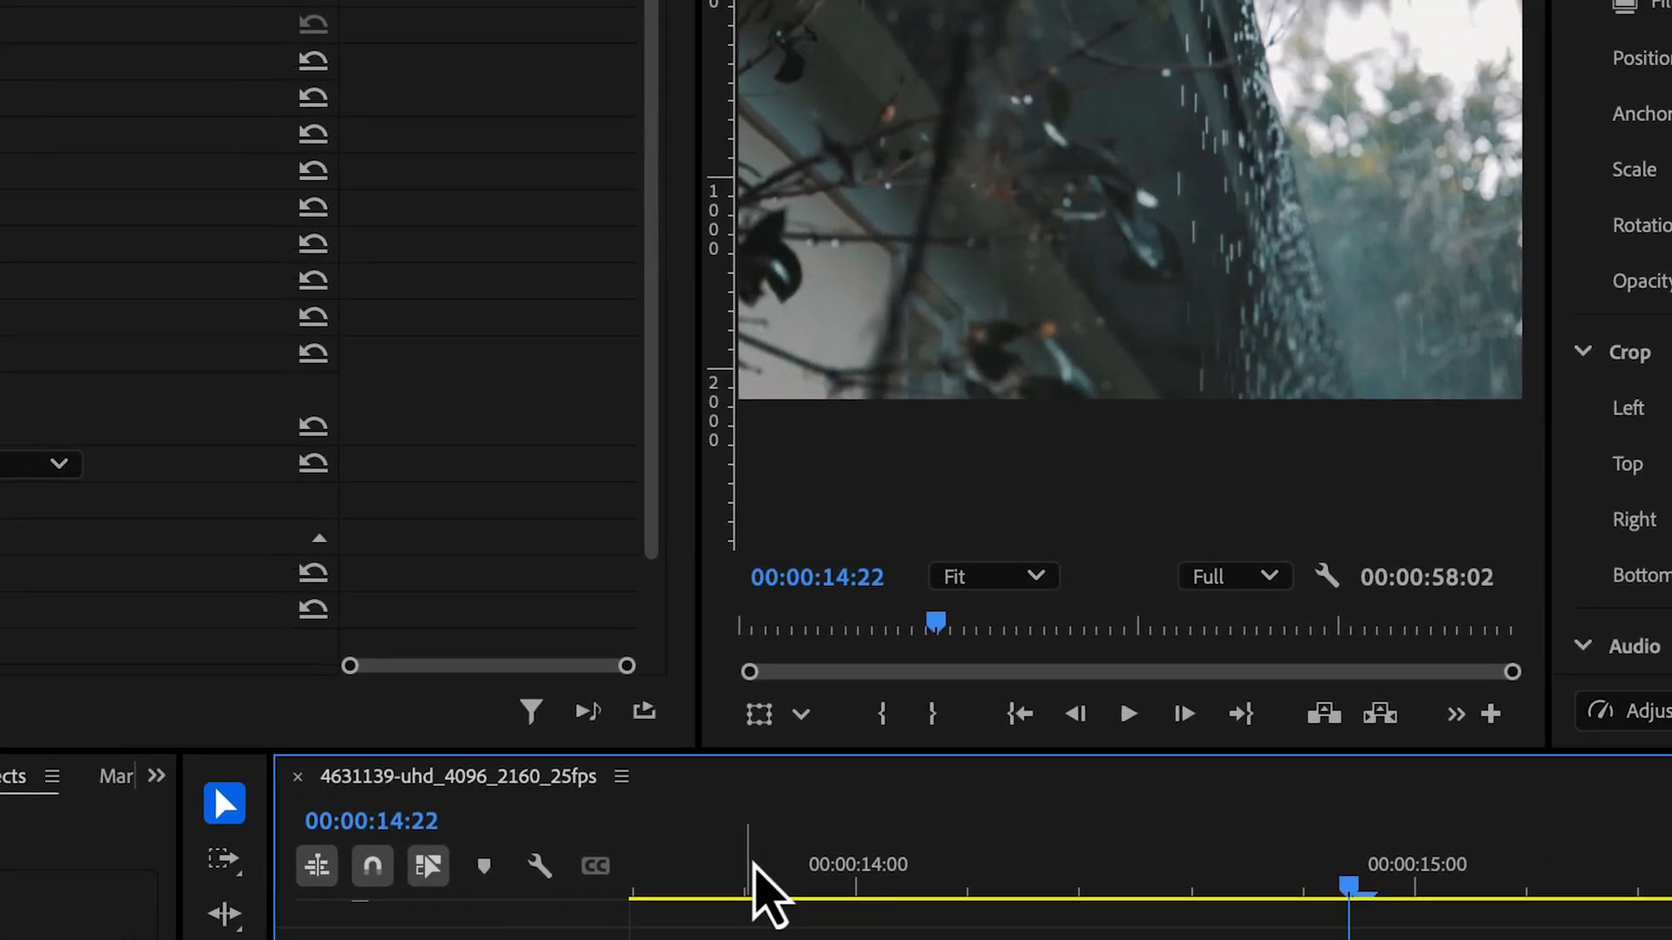
{"action": "left_click", "coordinate": [698, 854]}
{"action": "key", "text": "space"}
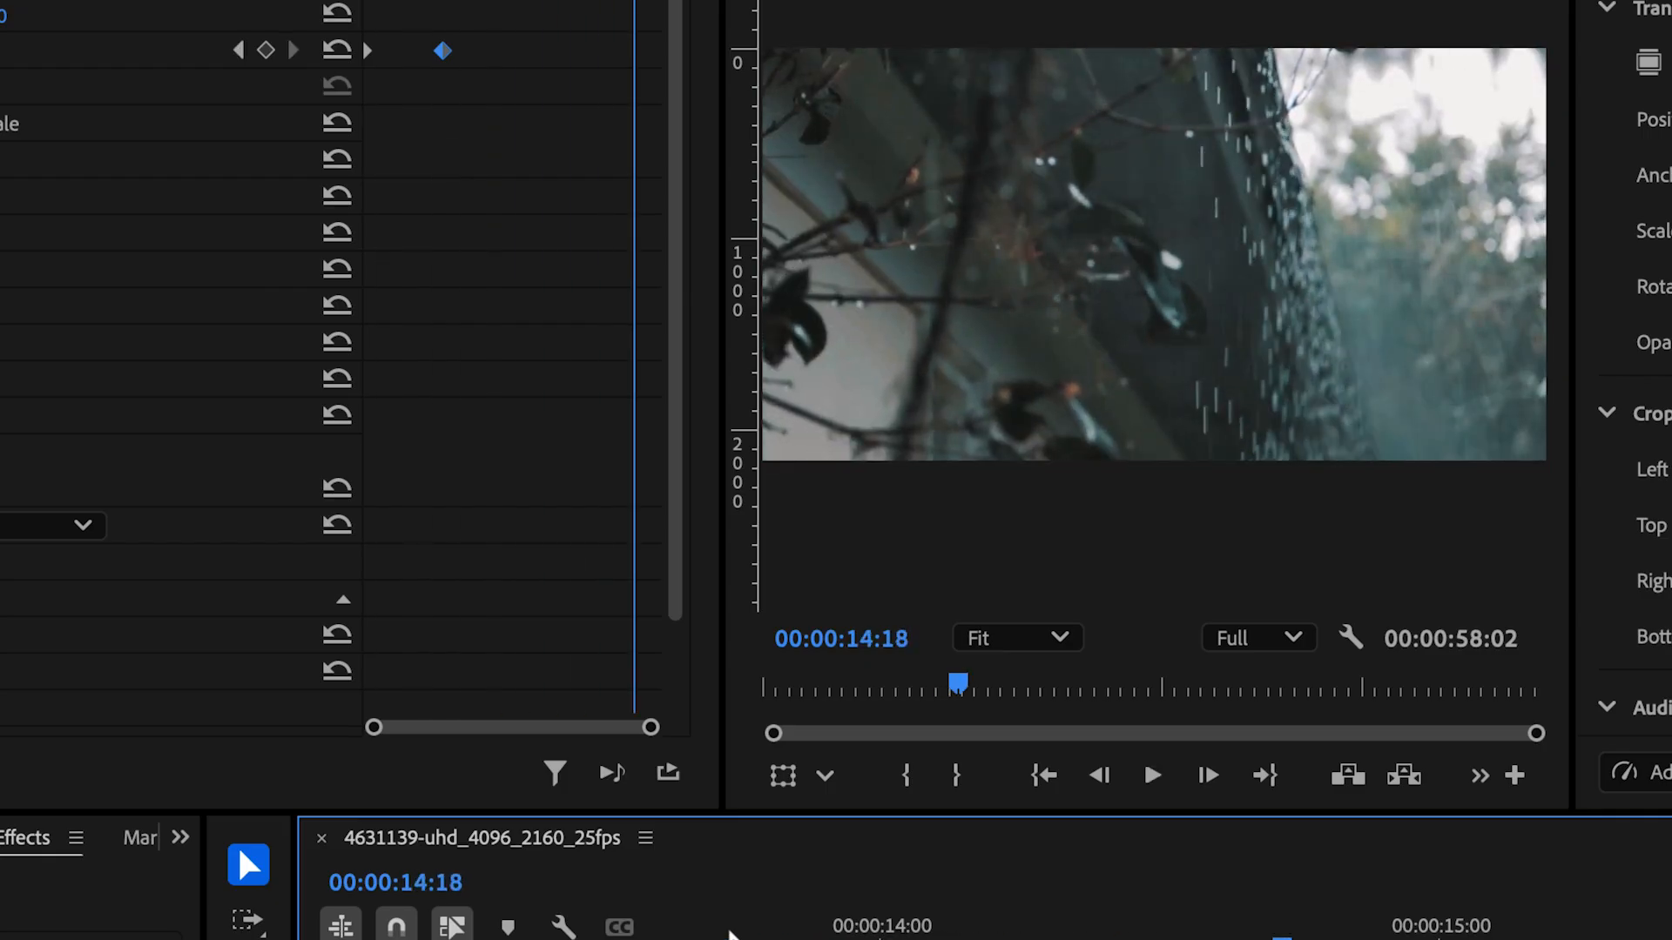
{"action": "left_click", "coordinate": [704, 936]}
{"action": "key", "text": "space"}
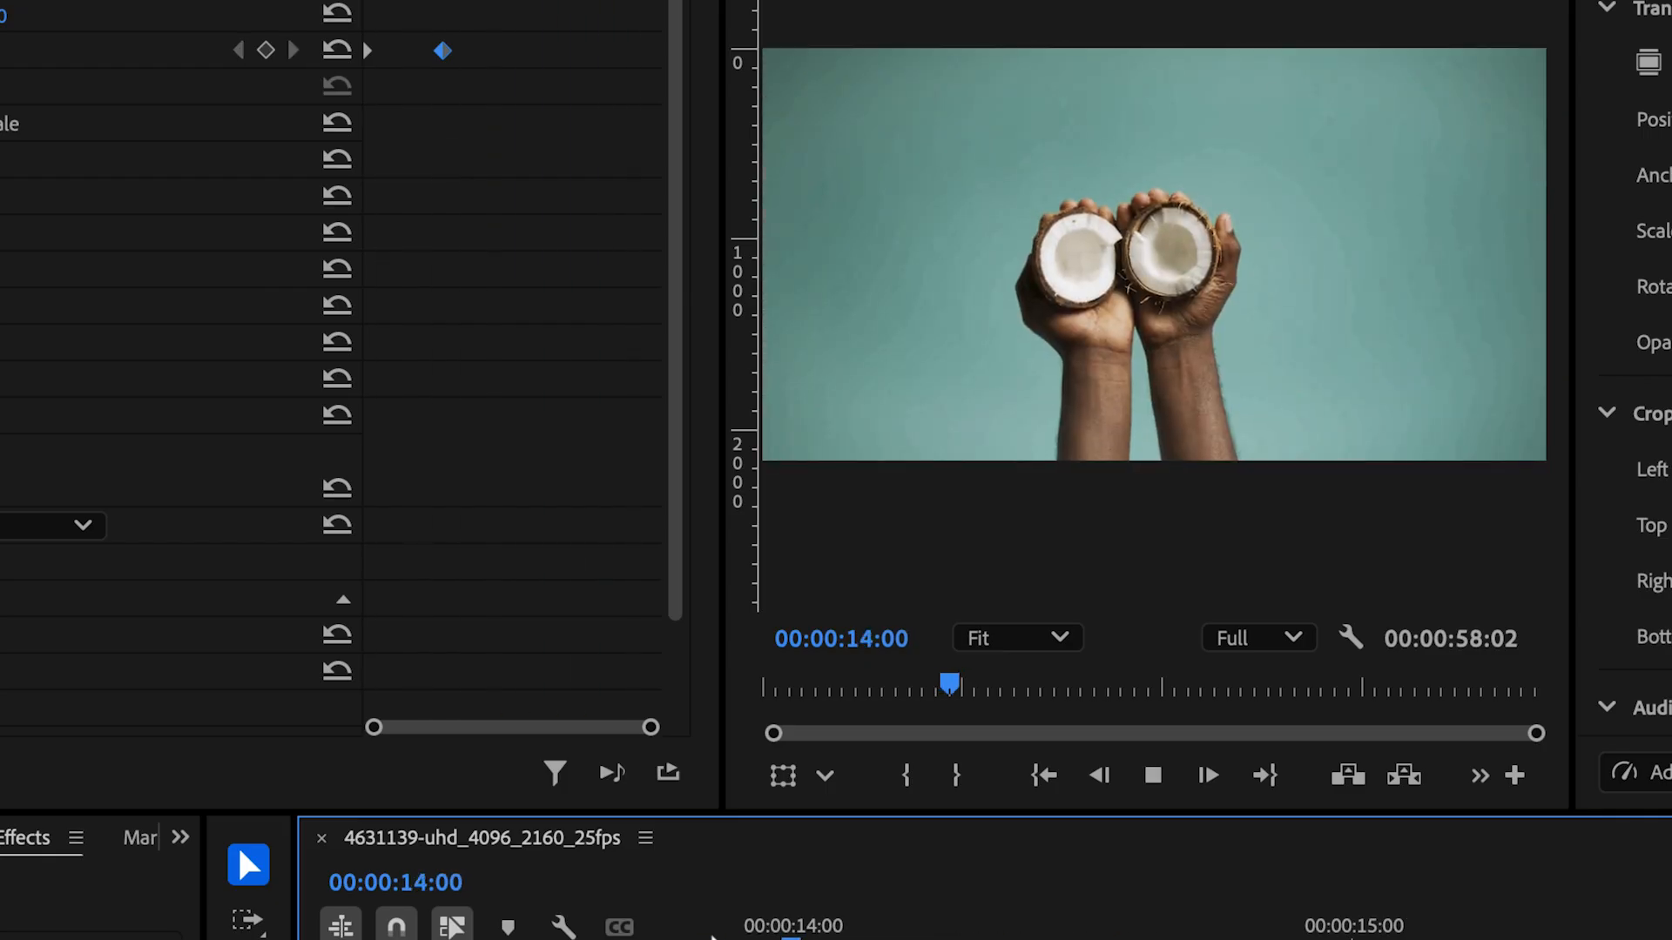
{"action": "key", "text": "space"}
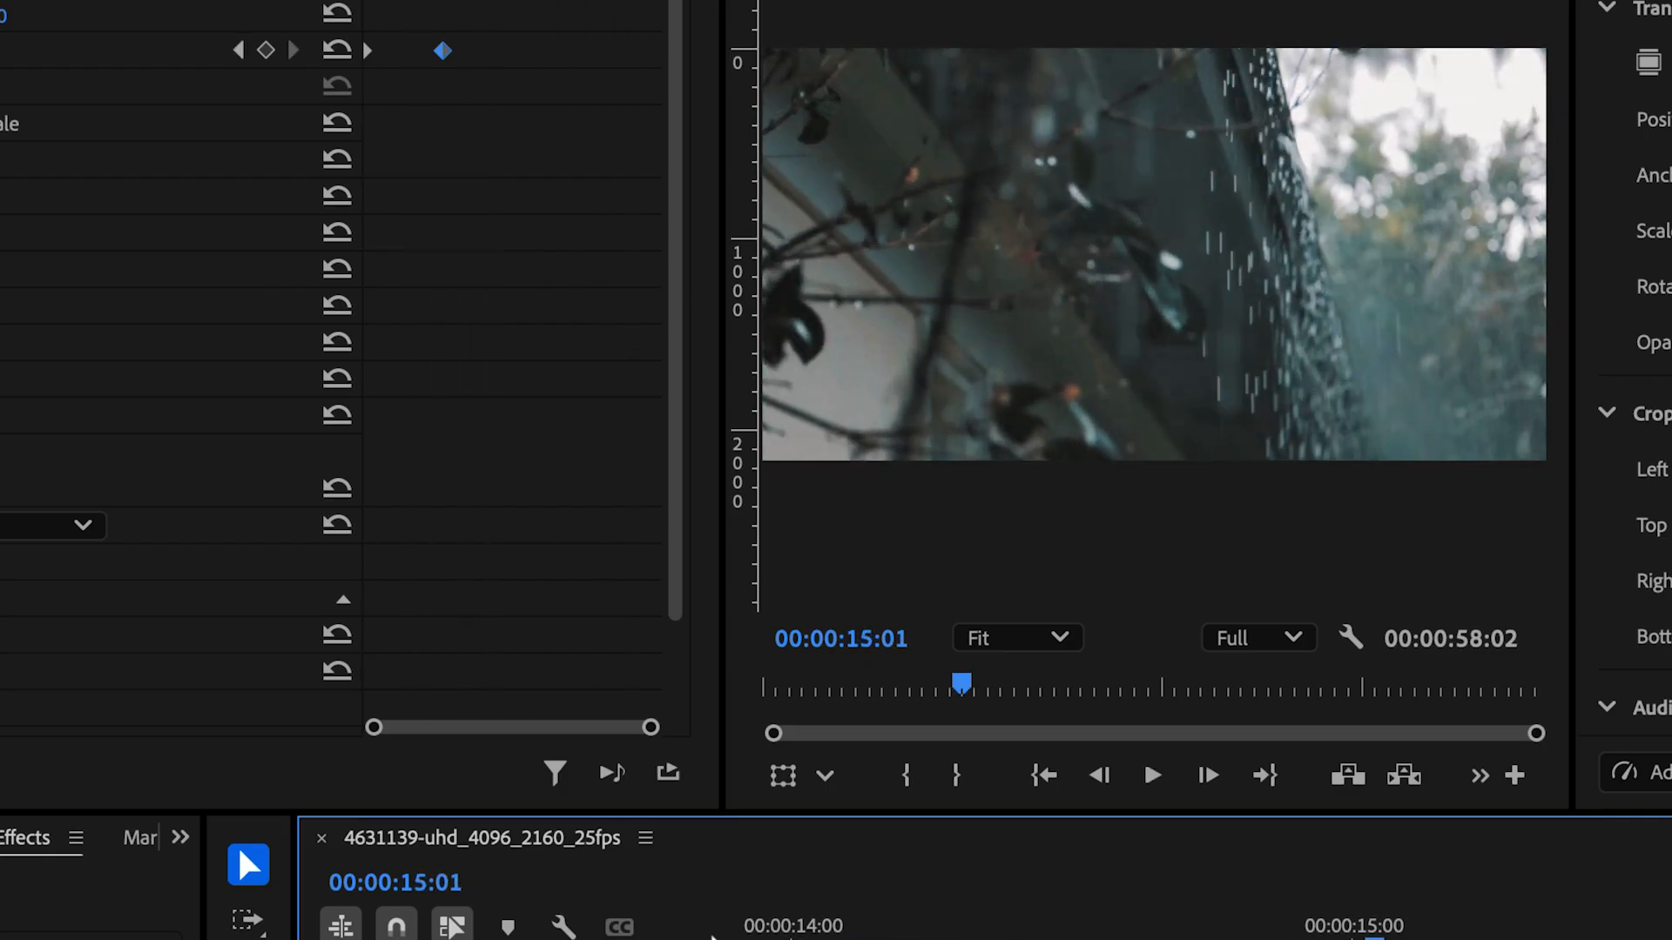